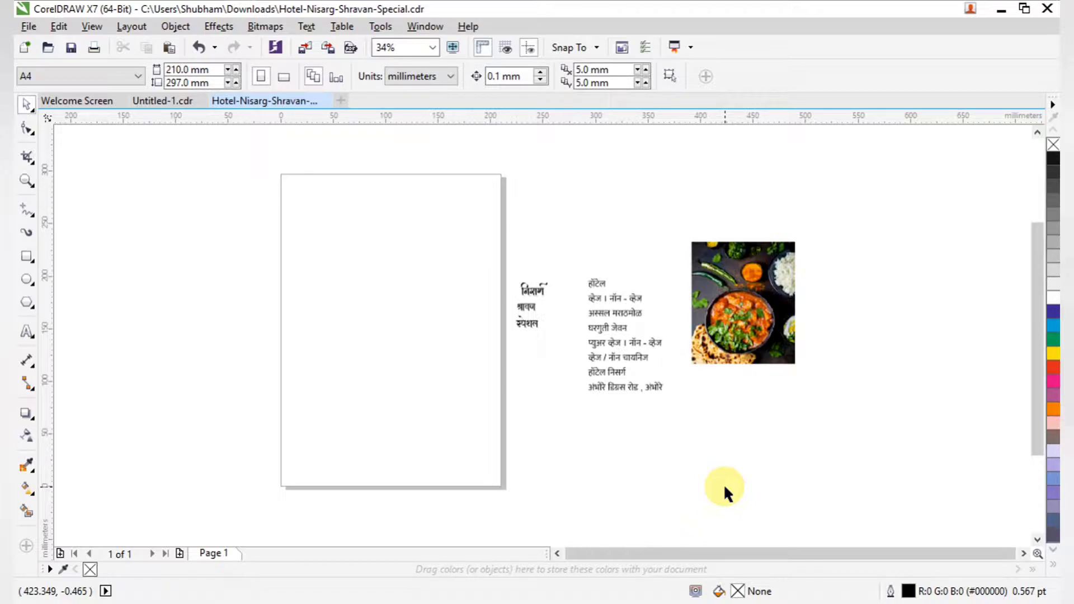
- Draw a rectangle about 108 mm wide and 157 mm high and centre it on the page
left_click(24, 257)
left_click_drag(333, 239, 448, 404)
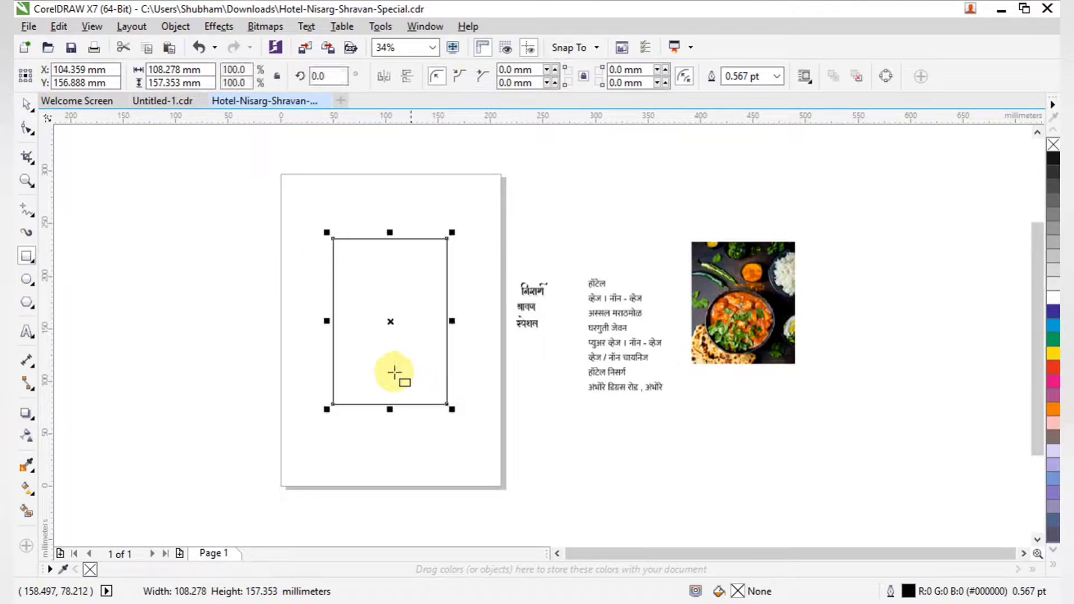
left_click(191, 211)
key("F2")
left_click_drag(247, 194, 543, 459)
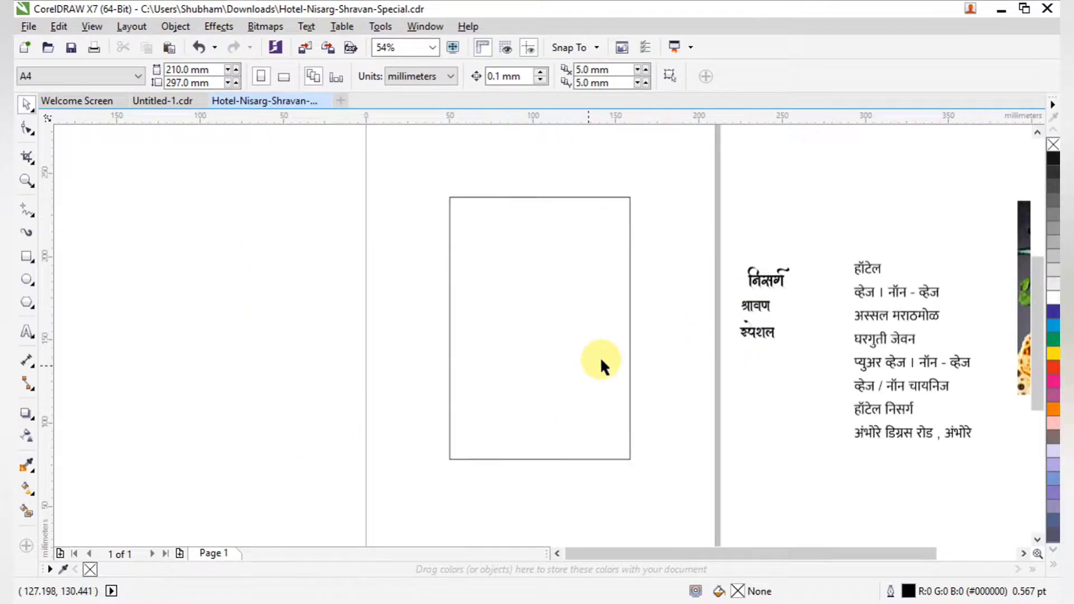
left_click(629, 363)
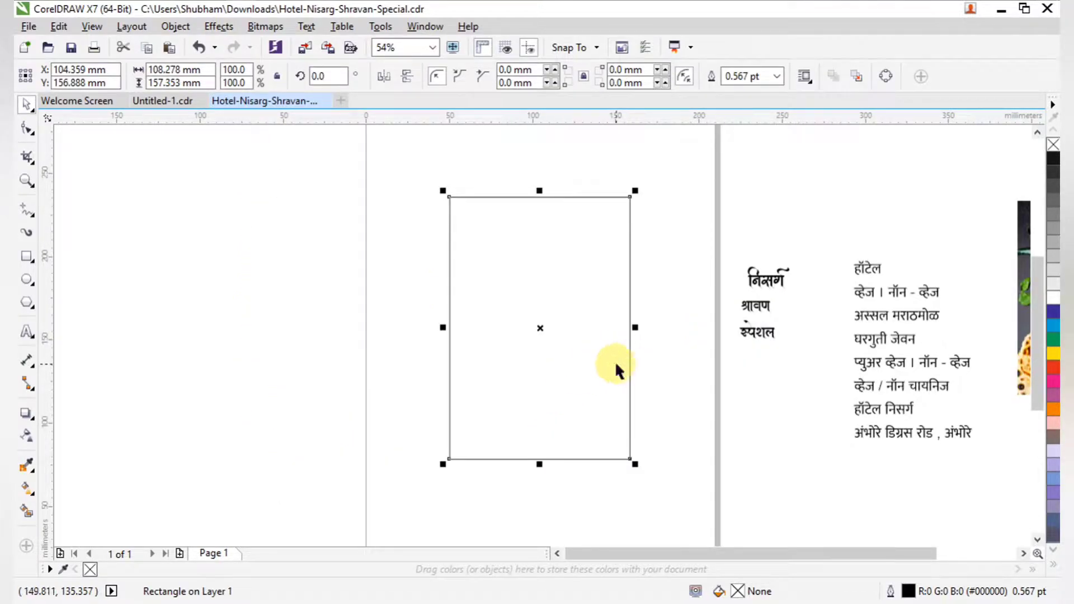
key("p")
left_click(639, 399)
- Draw a narrow vertical rectangle about 11.3 × 166.8 mm along the large rectangle's left edge
key("F2")
left_click_drag(439, 192, 647, 486)
left_click(27, 257)
left_click_drag(419, 149, 449, 496)
- Copy the narrow strip a little to its right and repeat the duplication across the large rectangle's width
scroll(476, 390, "down", 2)
key("F2")
left_click_drag(420, 214, 651, 498)
left_click(26, 111)
key("F2")
left_click_drag(379, 144, 619, 471)
left_click_drag(455, 347, 479, 346)
key("ctrl+r")
key("ctrl+r")
key("ctrl+r")
key("ctrl+r")
key("ctrl+r")
key("ctrl+r")
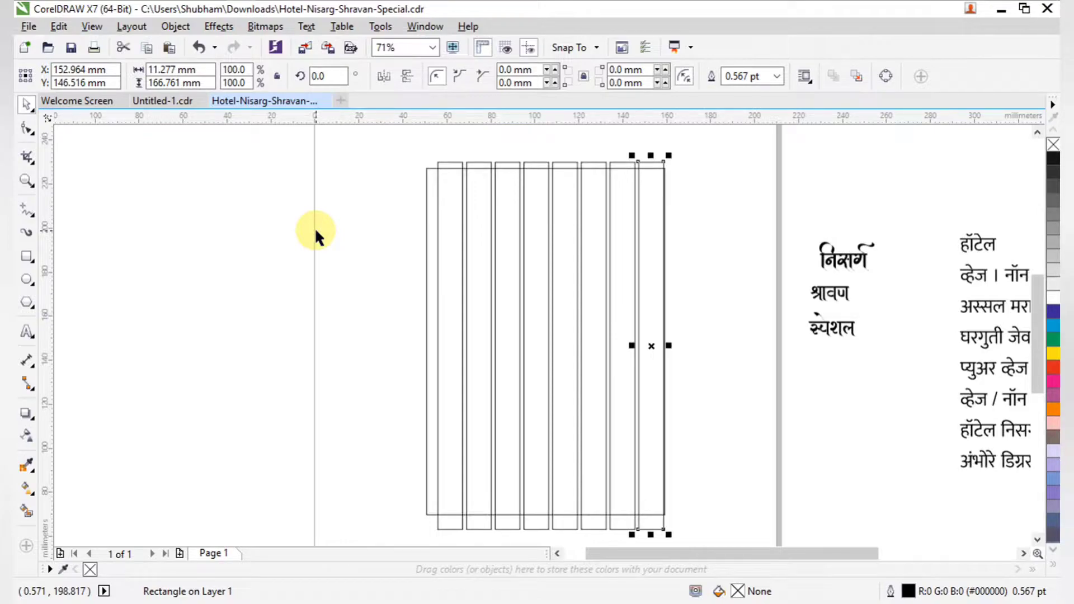
- Drop the last strip and stretch the remaining seven together to an overall width of about 97.6 mm
left_click(316, 230)
left_click_drag(429, 146, 643, 517)
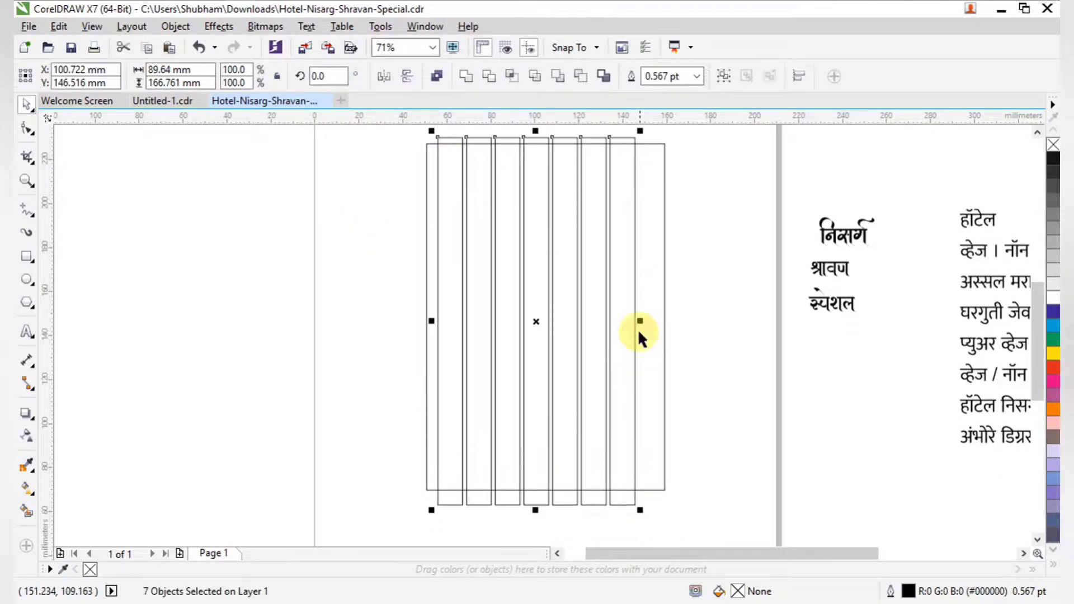
left_click_drag(639, 320, 657, 320)
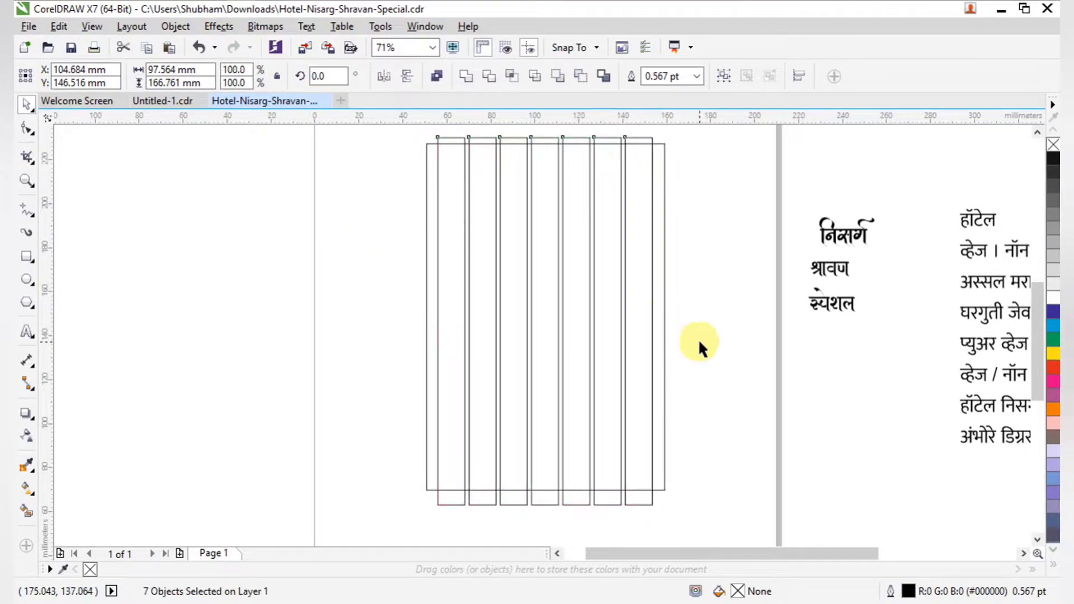
left_click(699, 342)
- Group the seven strips and centre the group horizontally and vertically on the large rectangle
key("F3")
key("F2")
left_click_drag(489, 173, 666, 429)
key("F2")
left_click_drag(496, 212, 735, 566)
left_click_drag(585, 394, 628, 468)
key("ctrl+g")
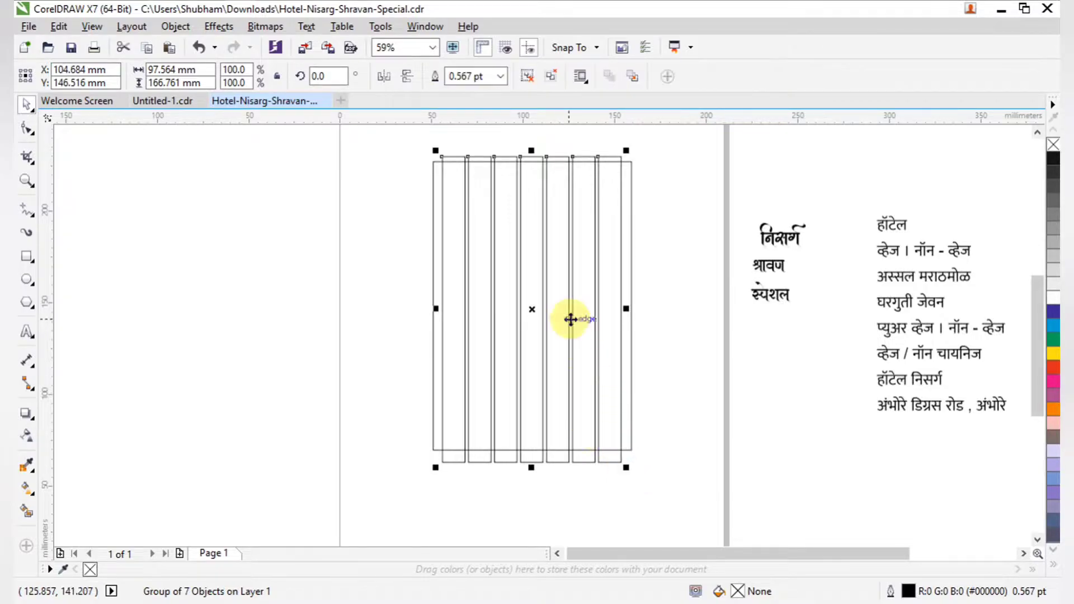
key("F2")
left_click_drag(408, 134, 657, 313)
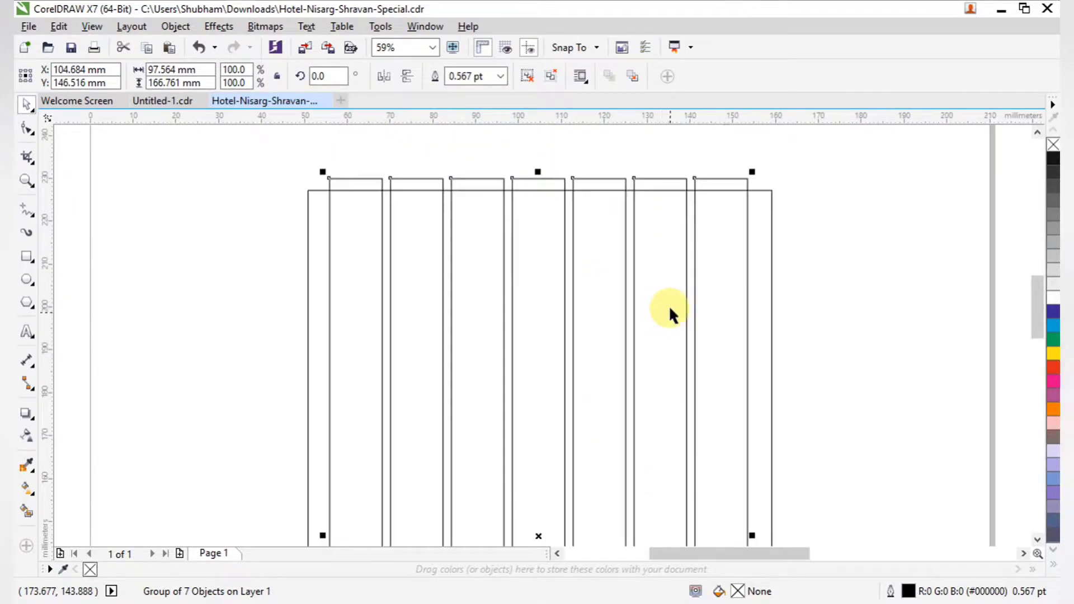
left_click(770, 190, "shift")
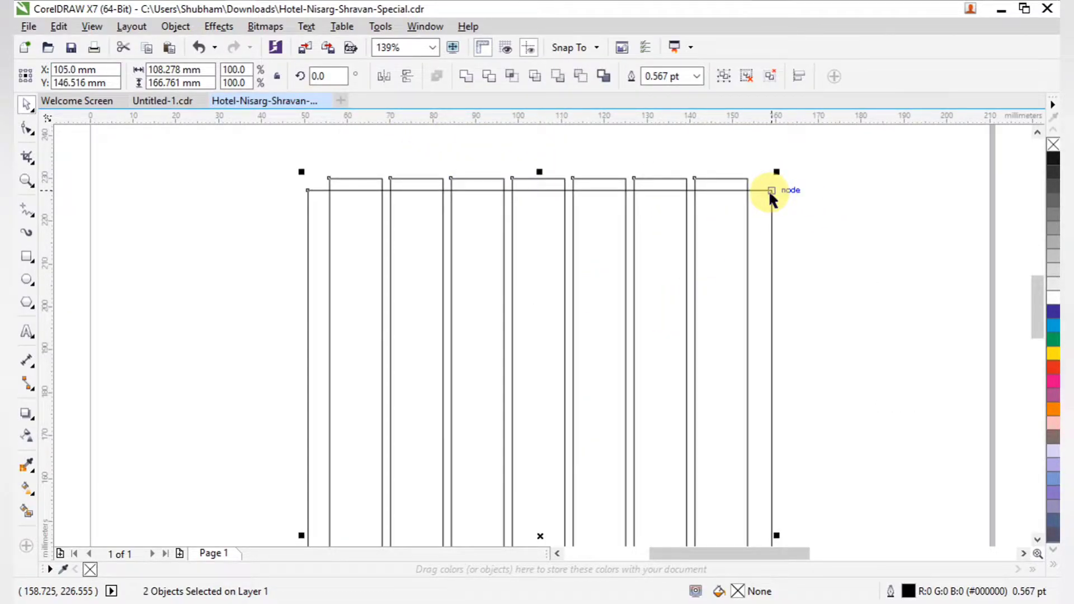
key("c")
key("e")
left_click(817, 243)
- Fill the large background rectangle with 100% black
scroll(670, 228, "down", 2)
key("F2")
left_click_drag(465, 175, 835, 544)
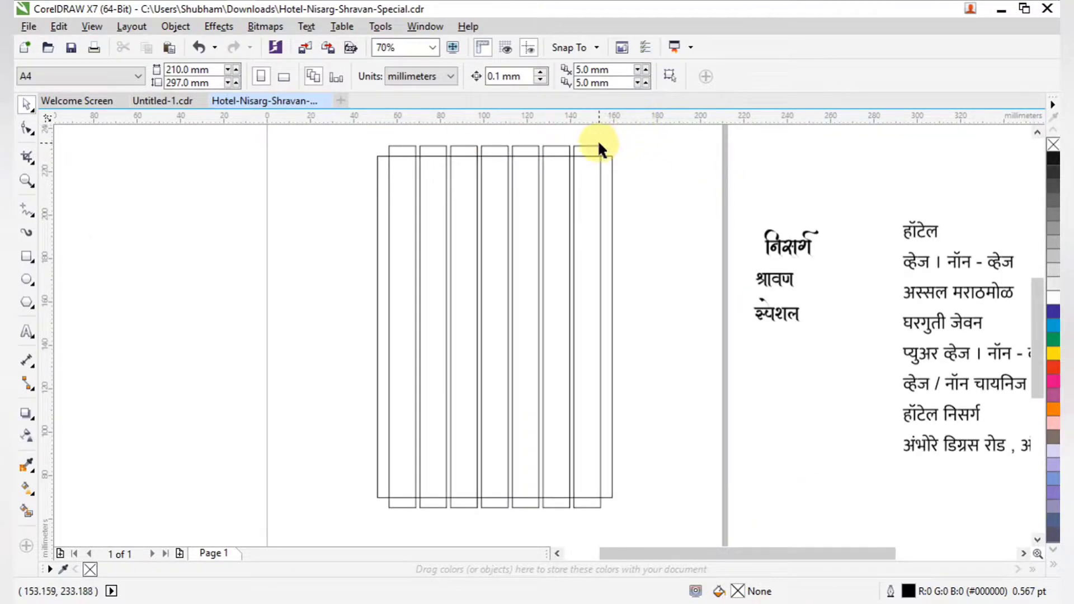
left_click(612, 162)
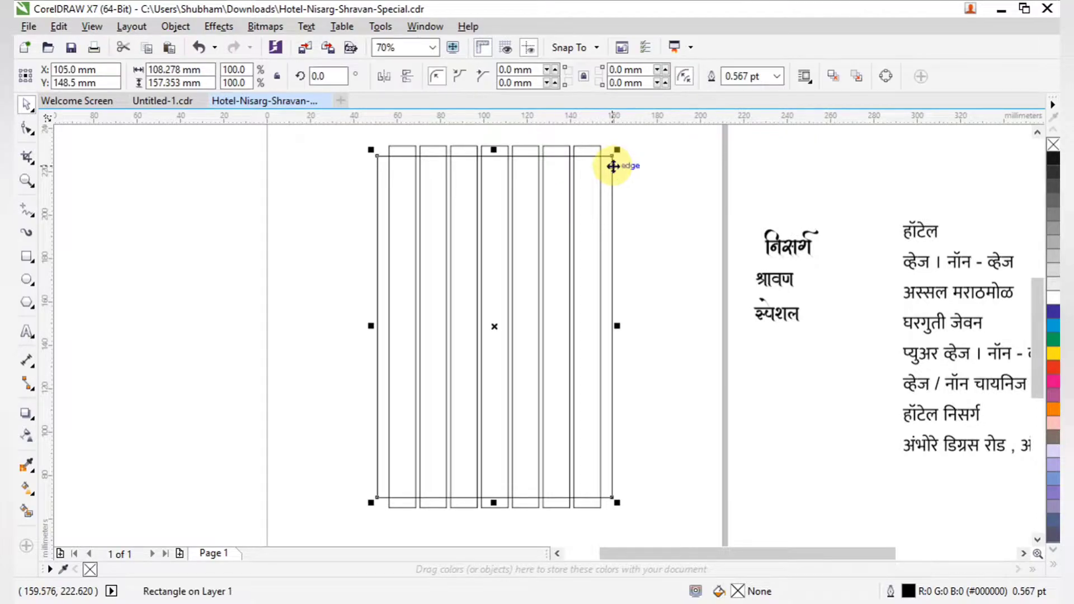
left_click(1054, 163)
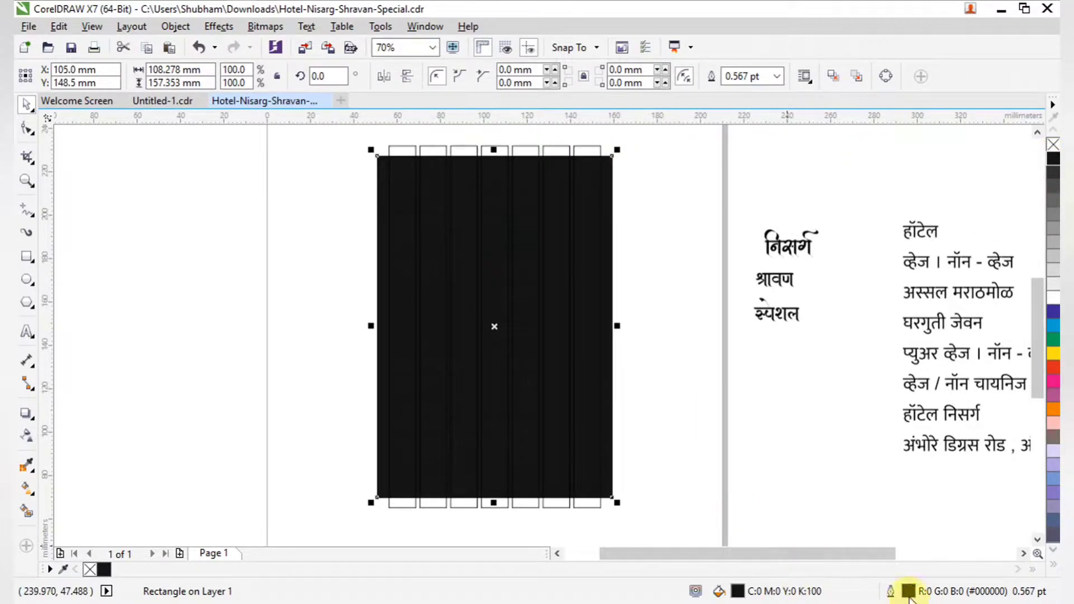
left_click(767, 494)
- Try grey fills on the strip group and settle on 90% black for its fill and outline
left_click(600, 368)
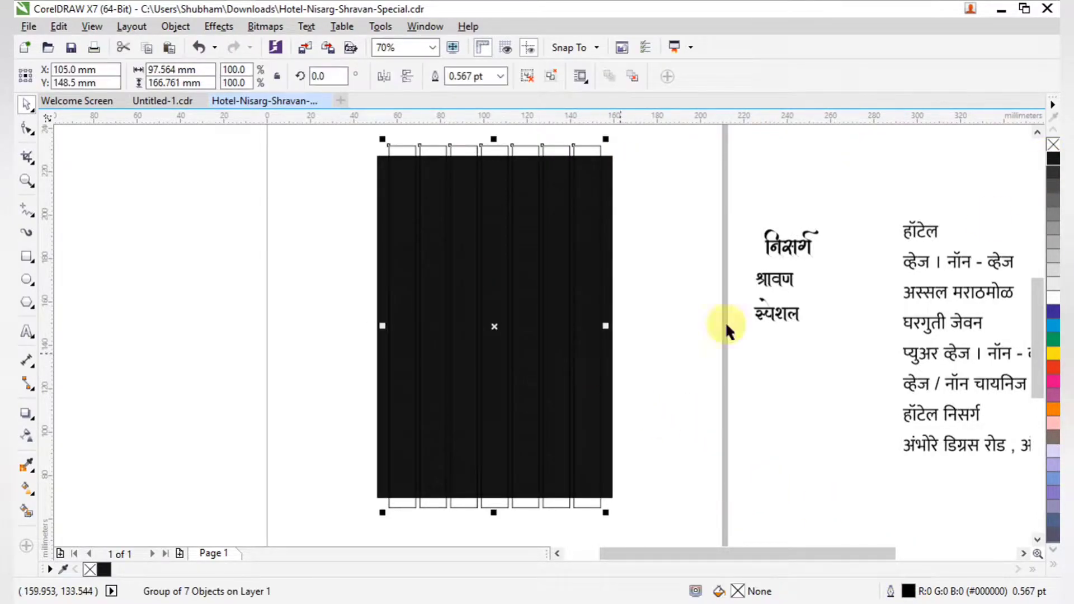
left_click(1051, 206)
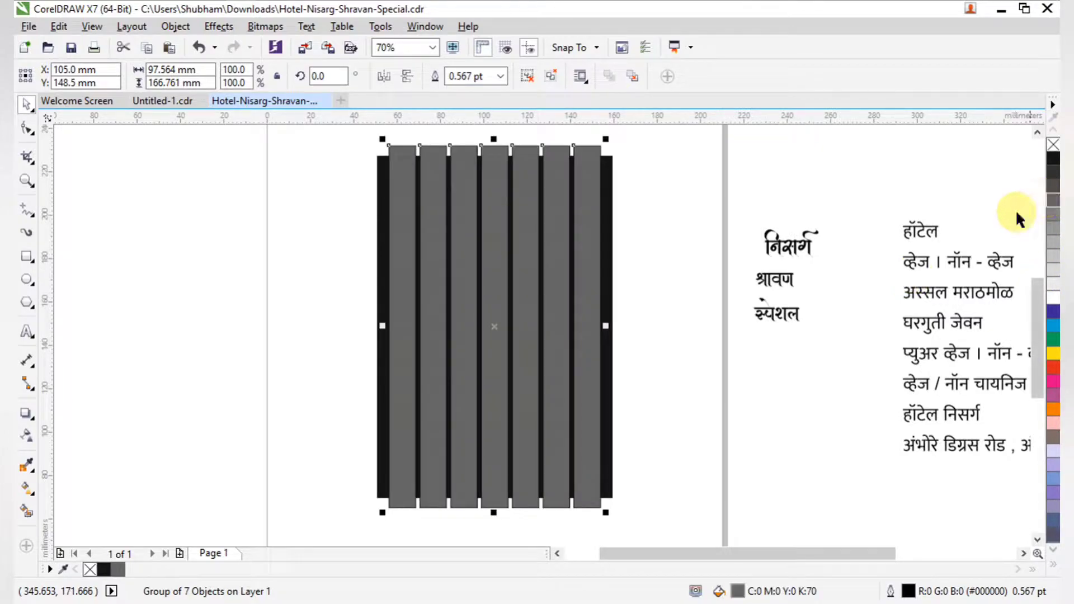
left_click(1053, 273)
left_click(1052, 240)
left_click(1053, 179)
- PowerClip the strip group inside the black rectangle
right_click(590, 198)
left_click(632, 205)
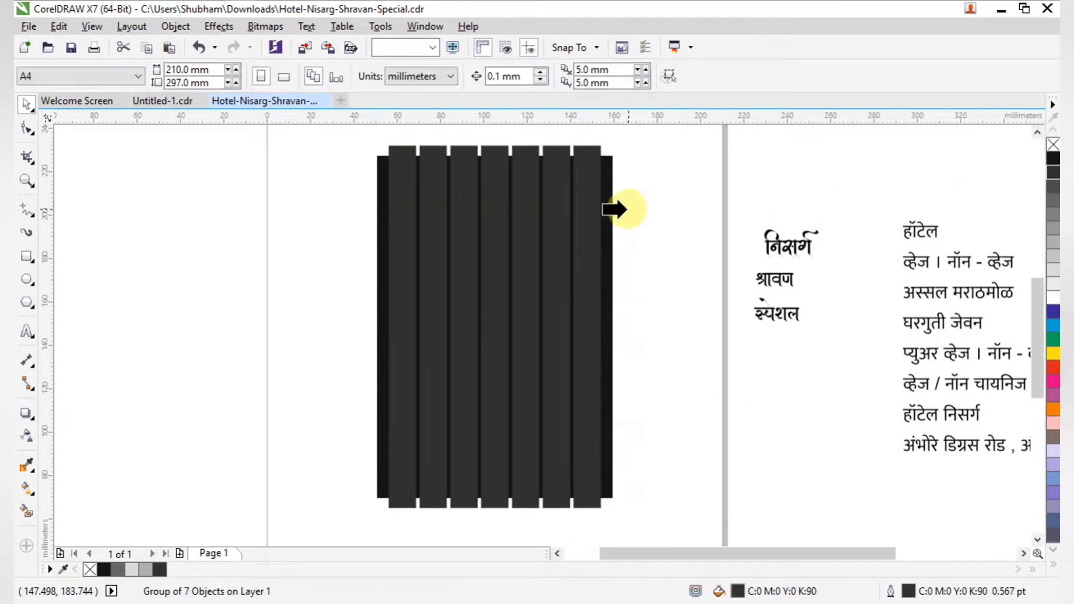
left_click(613, 206)
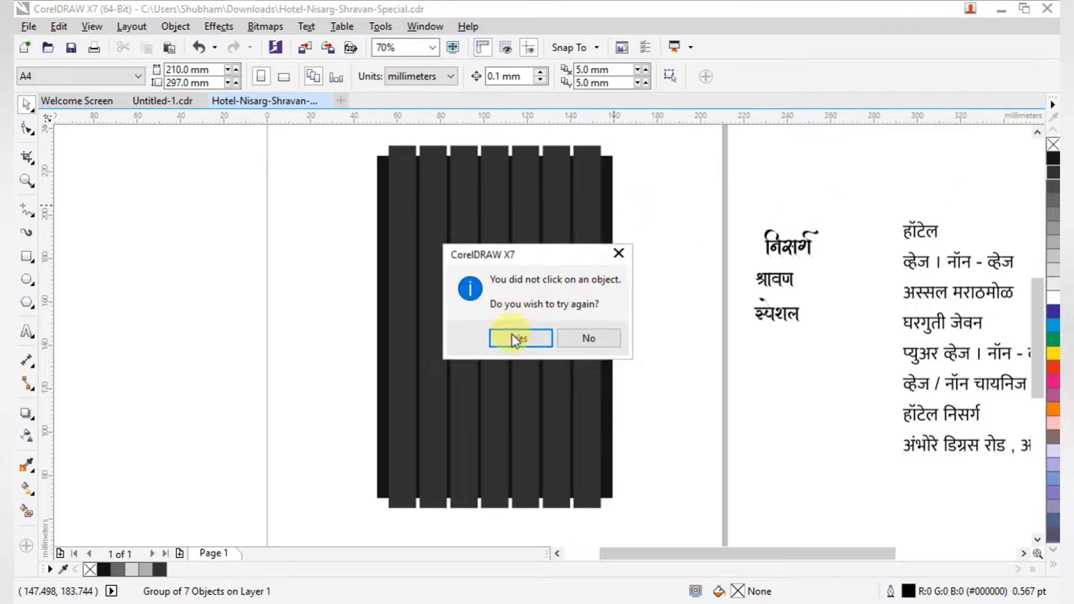
left_click(517, 336)
left_click(607, 227)
left_click(653, 316)
- Apply a uniform transparency to the strip group inside the PowerClip and leave content editing
key("F3")
key("F2")
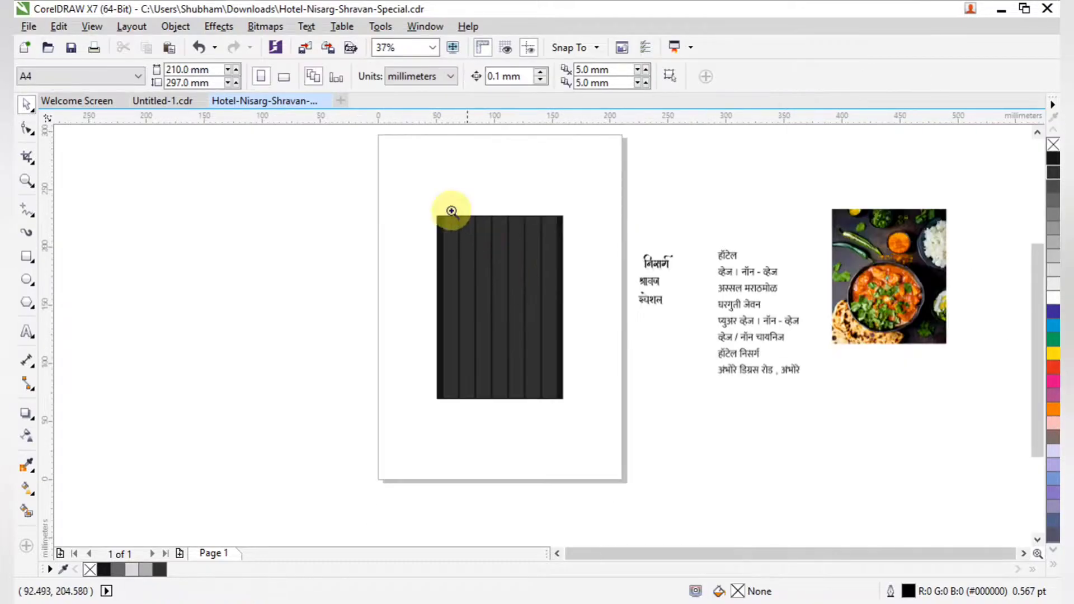
left_click_drag(450, 211, 604, 438)
left_click(513, 304)
left_click(512, 305, "ctrl")
left_click(513, 305)
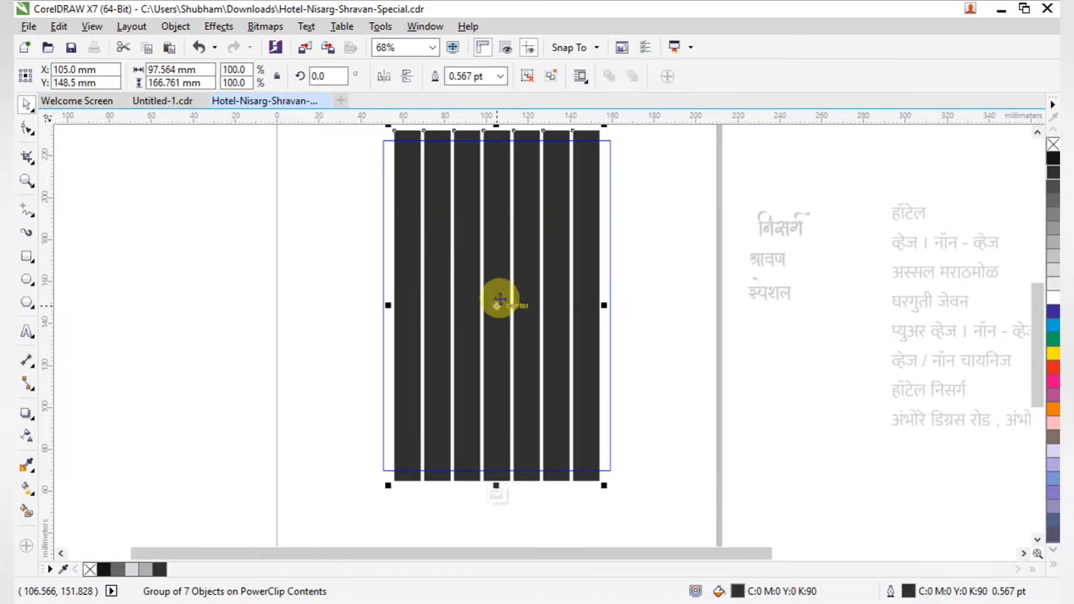
key("F6")
left_click(28, 432)
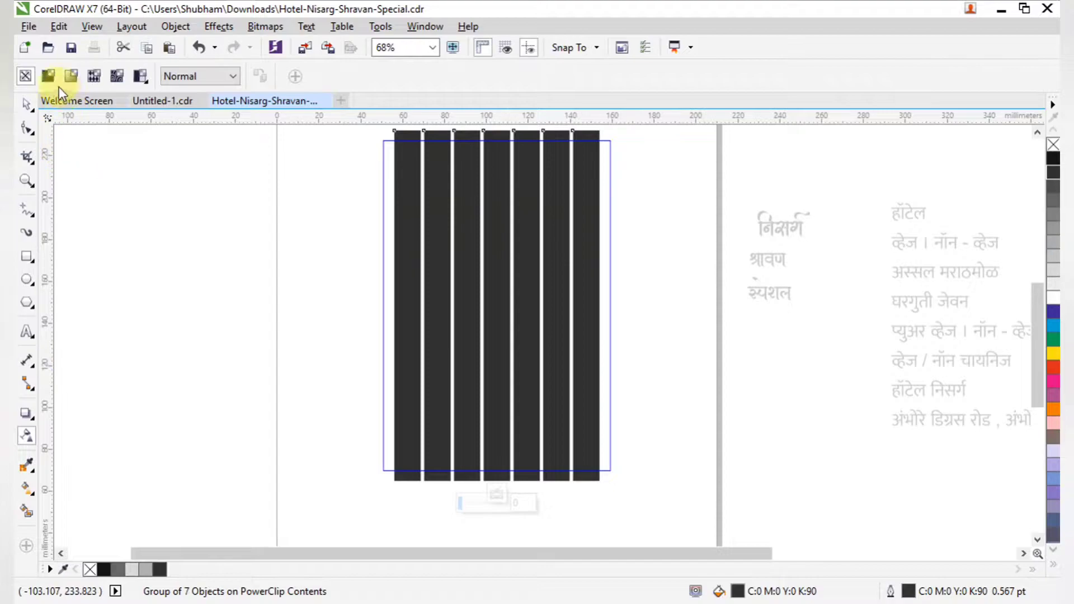
left_click(48, 76)
left_click(25, 104)
left_click(188, 243, "ctrl")
left_click(668, 375)
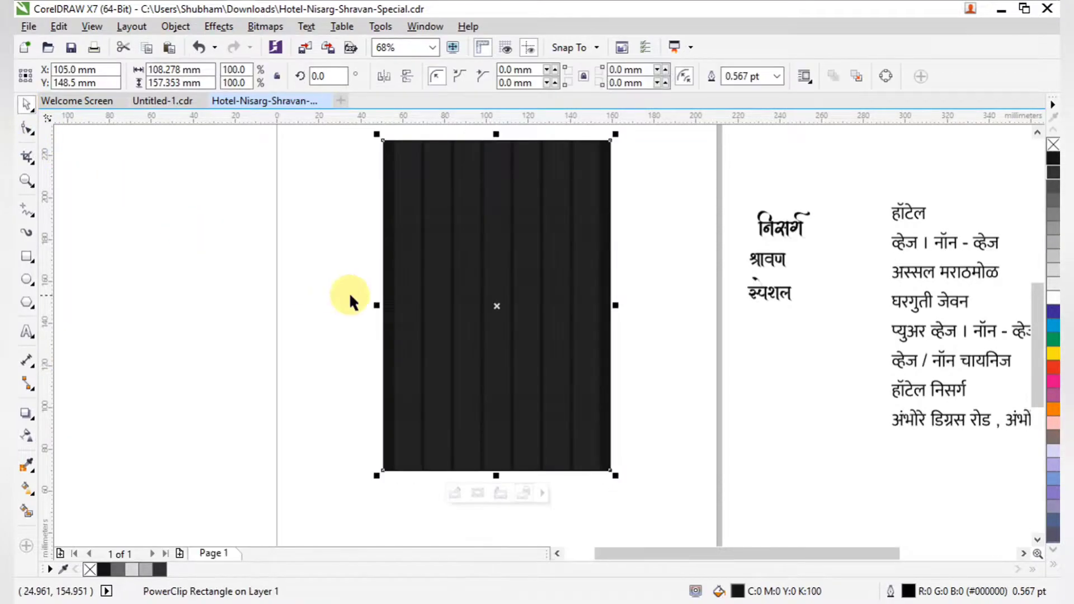
- Widen the strips inside the PowerClip symmetrically to 108.278 mm, matching the rectangle's width
key("F3")
key("F2")
left_click_drag(422, 204, 623, 408)
left_click_drag(396, 137, 645, 514)
left_click(649, 388, "ctrl")
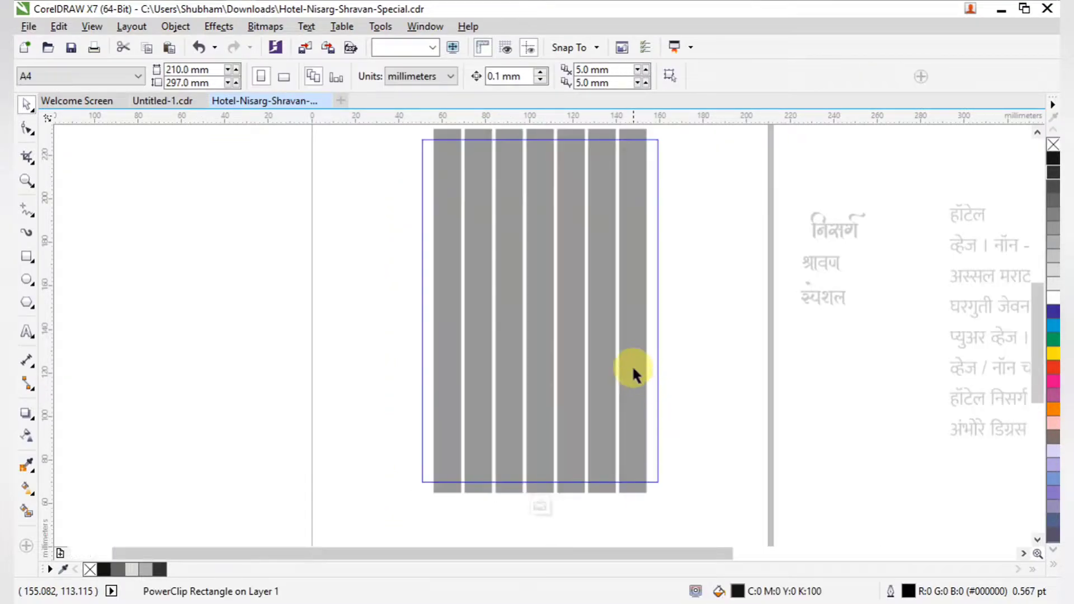
left_click_drag(649, 311, 664, 312)
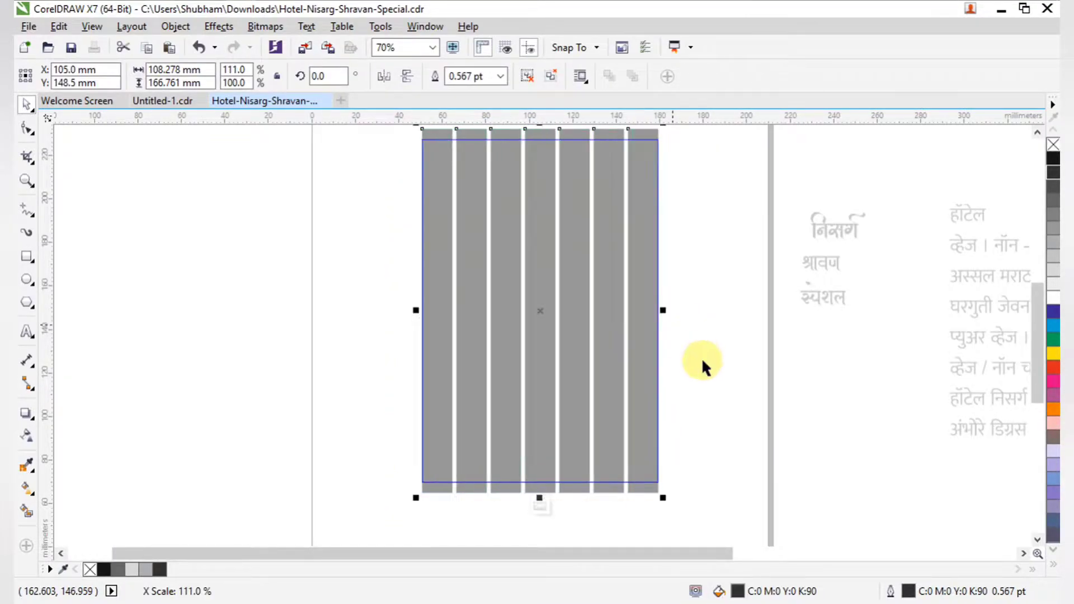
left_click(702, 358, "ctrl")
- Give the PowerClip rectangle an elliptical fountain fill
scroll(596, 306, "down", 1)
key("F2")
left_click_drag(494, 217, 663, 418)
scroll(575, 306, "down", 1)
key("F2")
left_click_drag(451, 175, 711, 509)
left_click_drag(407, 162, 652, 464)
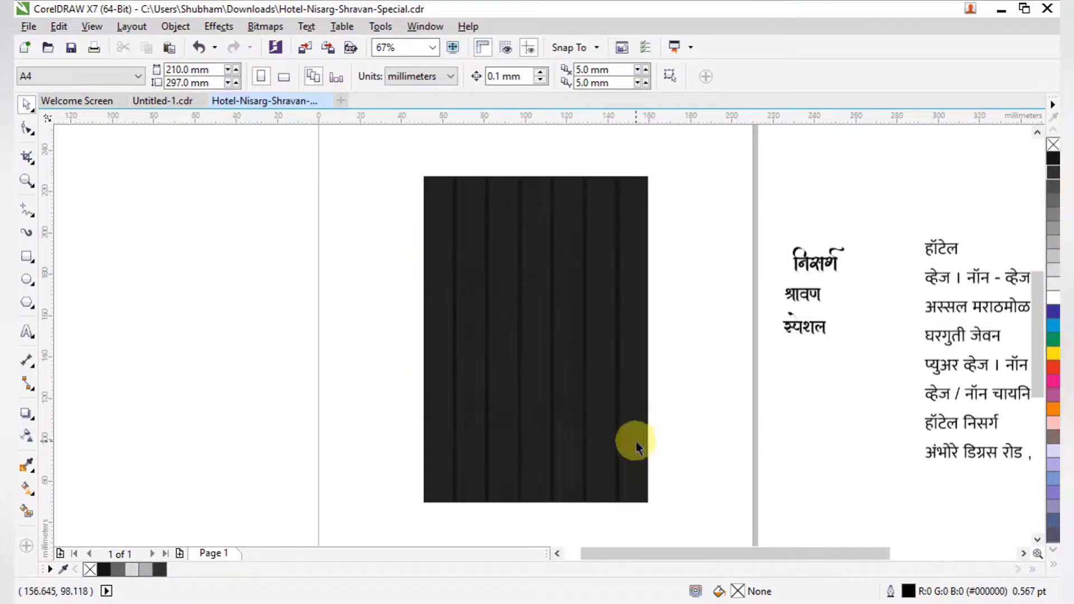
left_click(619, 399)
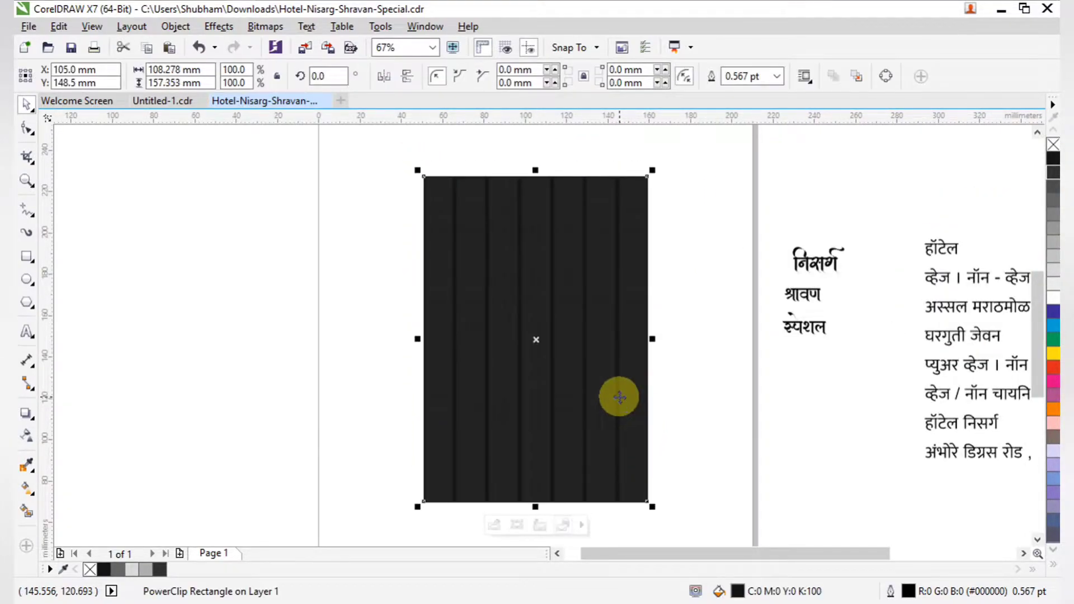
key("g")
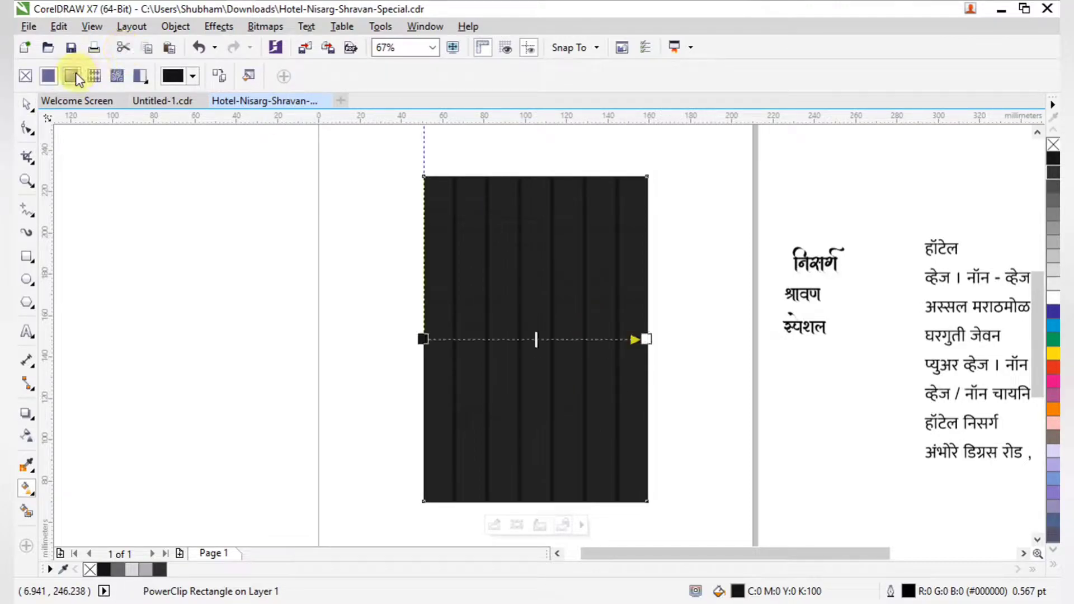
left_click(73, 73)
left_click(241, 76)
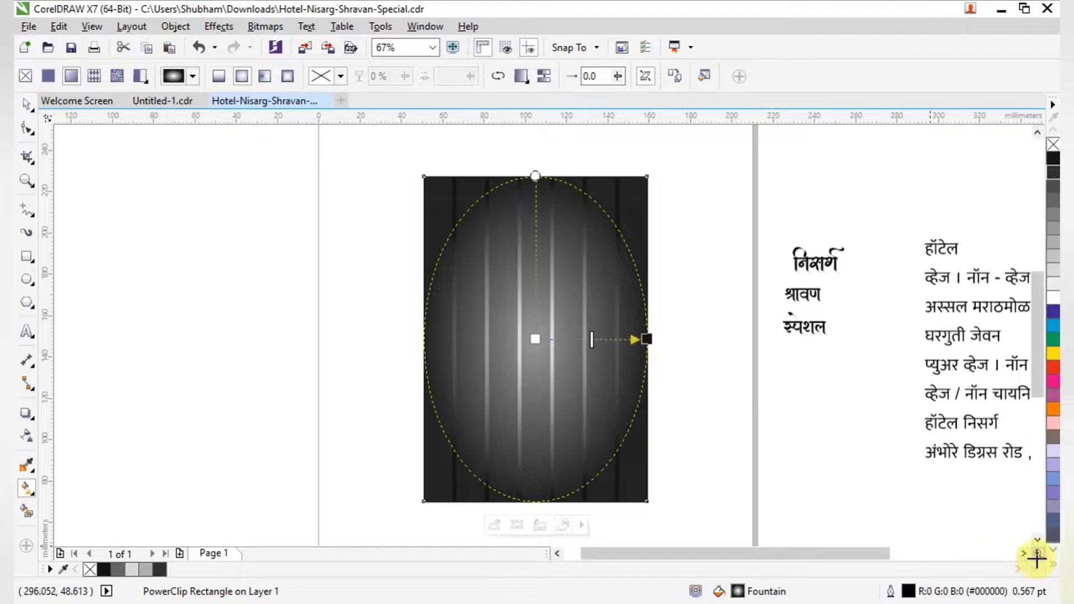
- Colour the fountain fill's outer node pure black and its centre node dark grey
left_click(1054, 565)
left_click_drag(1040, 195, 718, 366)
left_click_drag(649, 344, 648, 342)
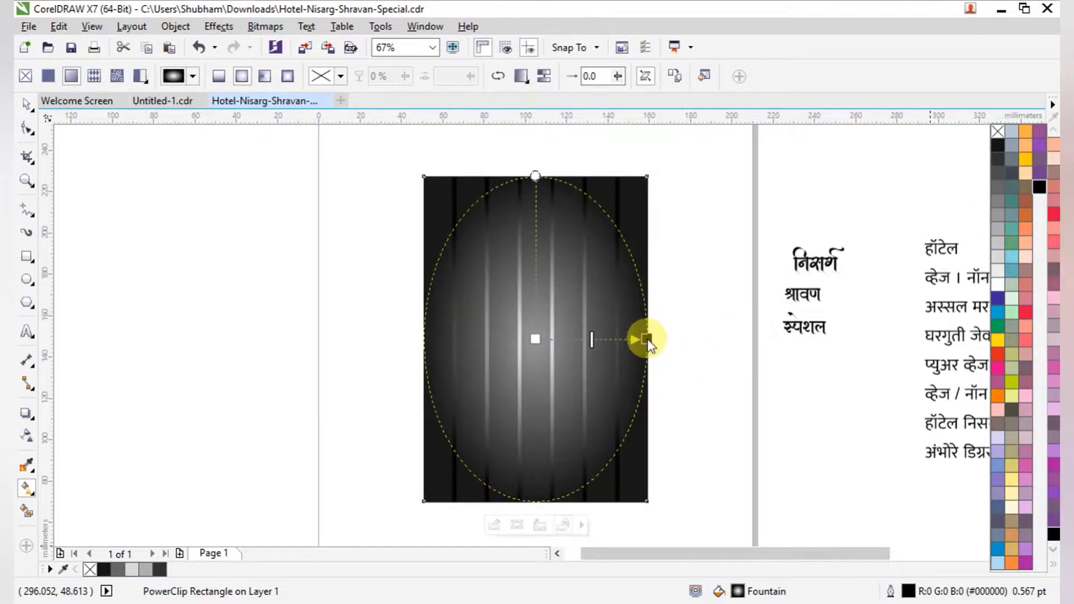
left_click_drag(999, 235, 493, 372)
left_click_drag(538, 338, 535, 338)
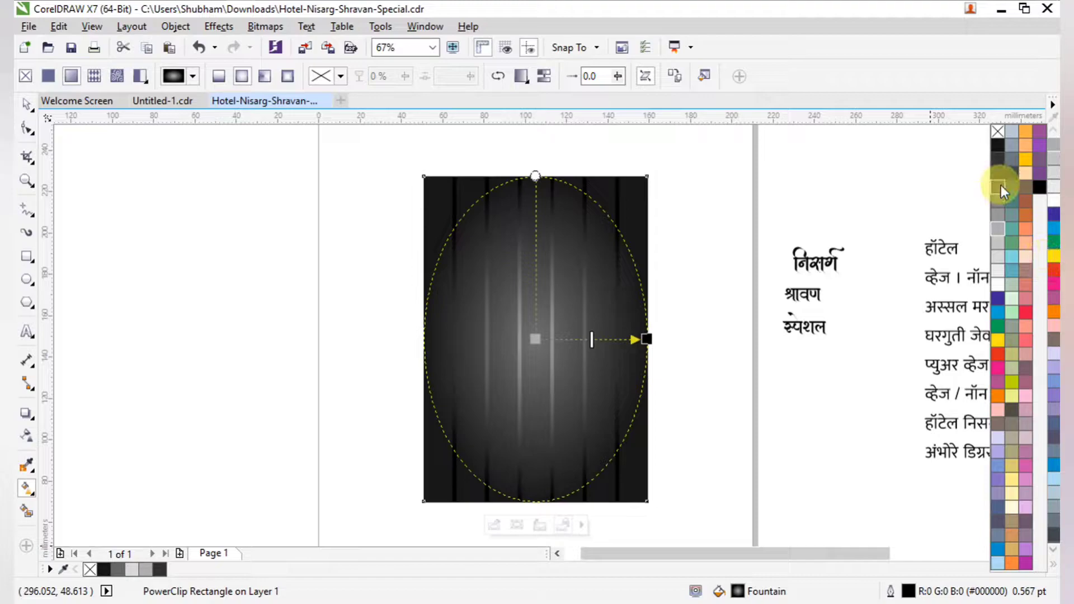
left_click_drag(999, 175, 731, 291)
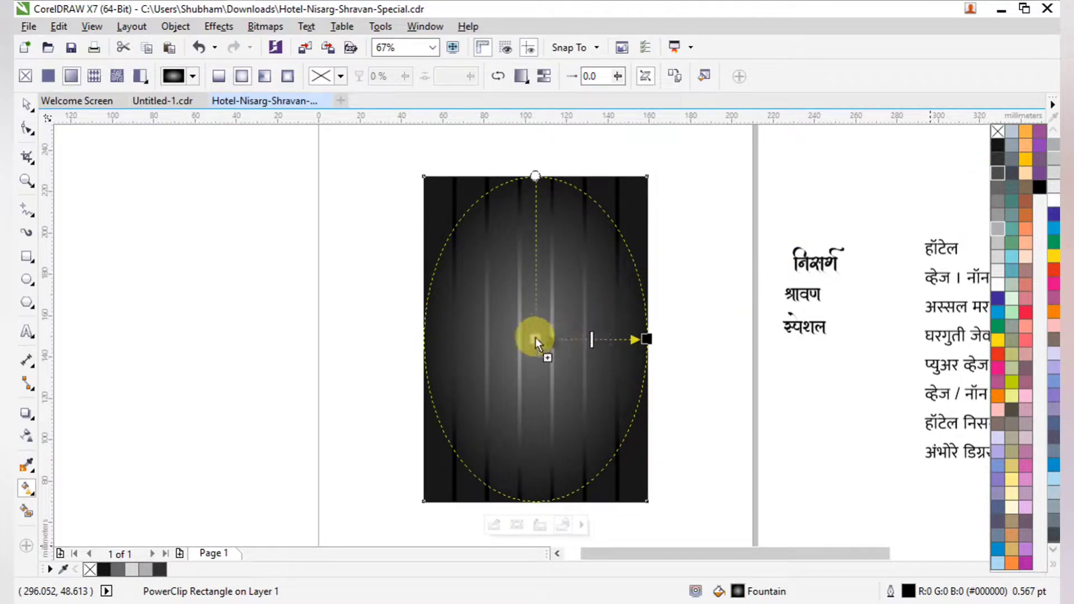
left_click_drag(535, 337, 535, 337)
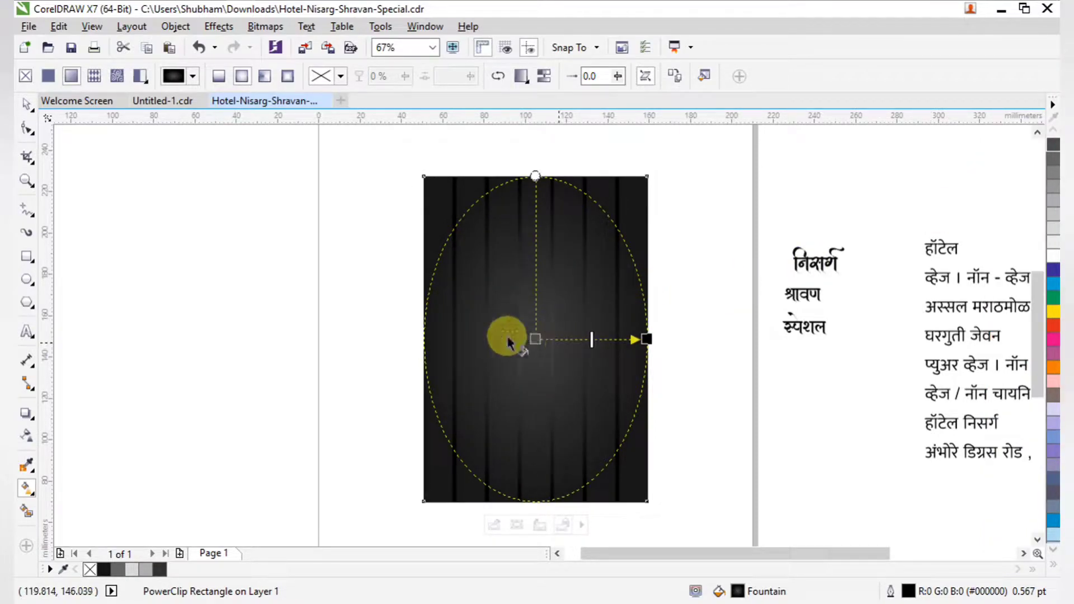
- Move the निसर्ग text onto the upper part of the dark panel
left_click(26, 104)
scroll(446, 317, "down", 2)
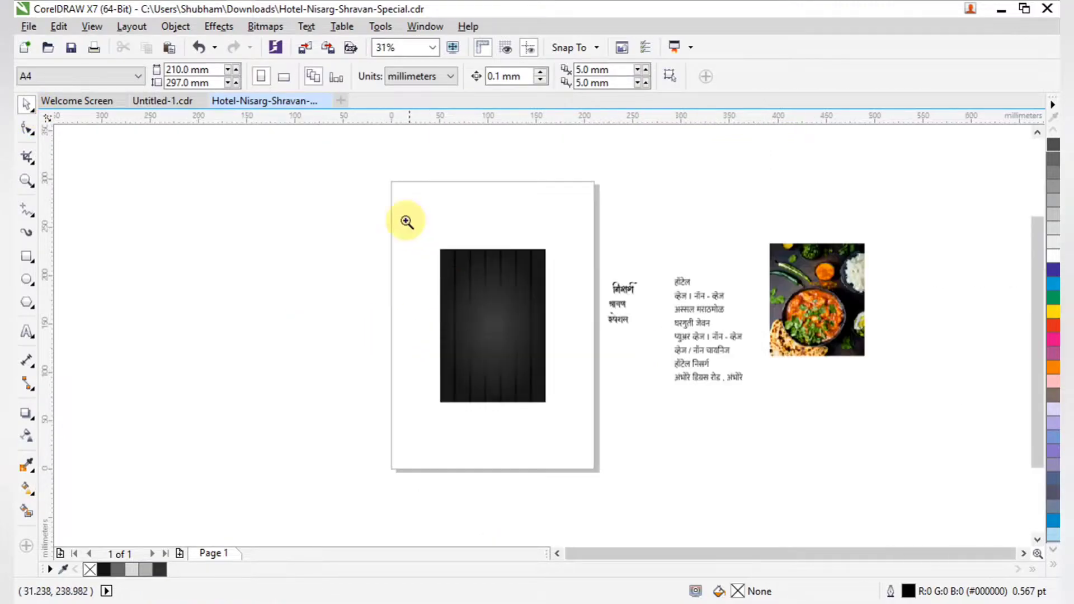
left_click_drag(414, 230, 614, 473)
left_click_drag(391, 144, 702, 475)
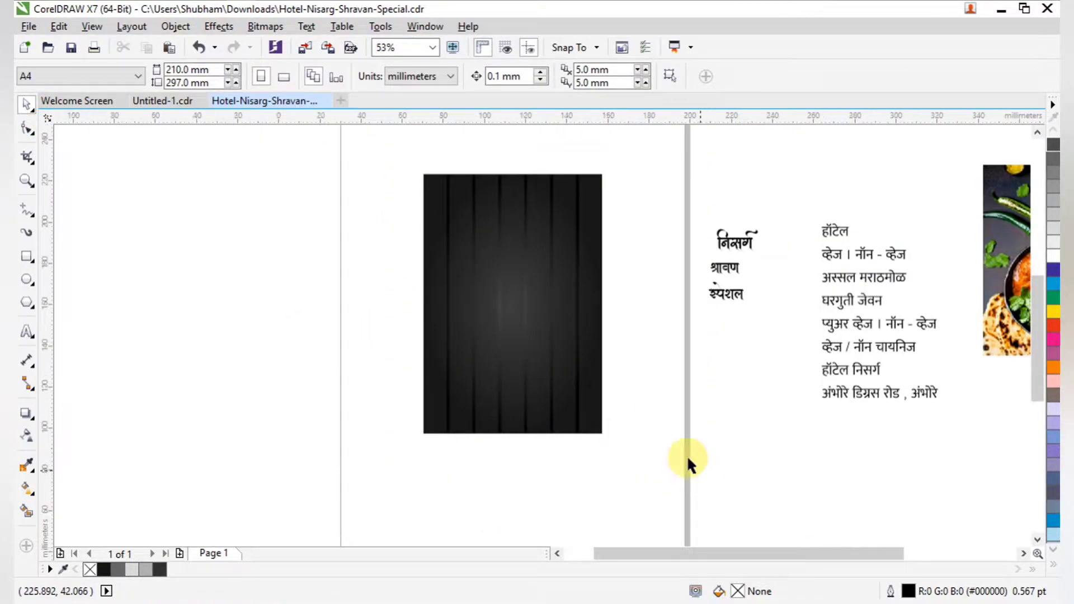
left_click_drag(378, 159, 724, 529)
left_click_drag(782, 241, 470, 220)
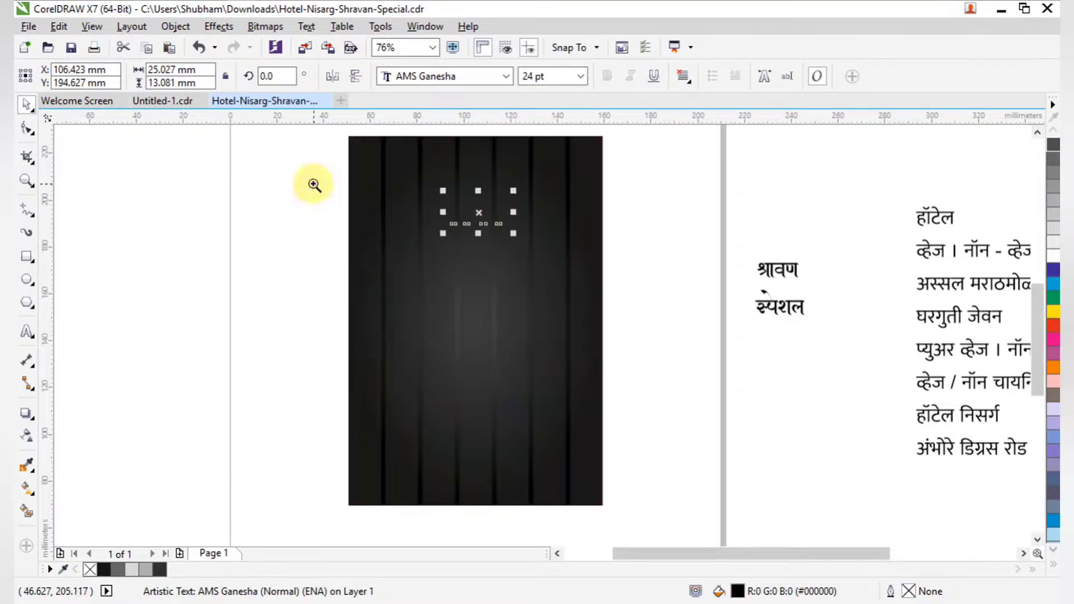
- Enlarge the निसर्ग text around its centre to about 71.5 mm wide
left_click_drag(313, 184, 652, 316)
scroll(581, 278, "down", 2)
key("F2")
left_click_drag(338, 158, 646, 340)
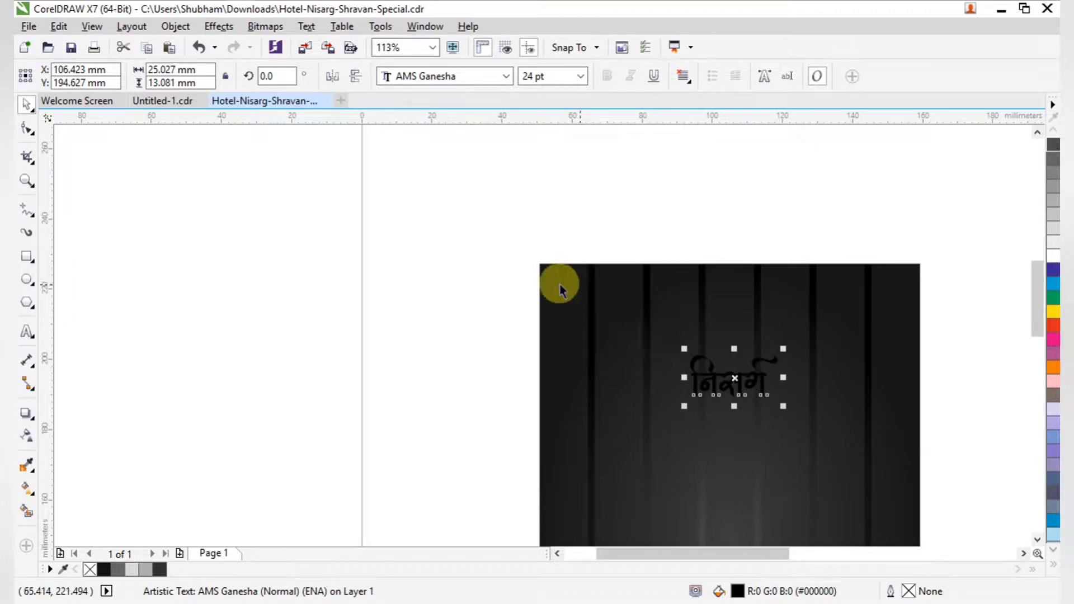
scroll(1036, 498, "up", 1)
left_click_drag(600, 347, 715, 437)
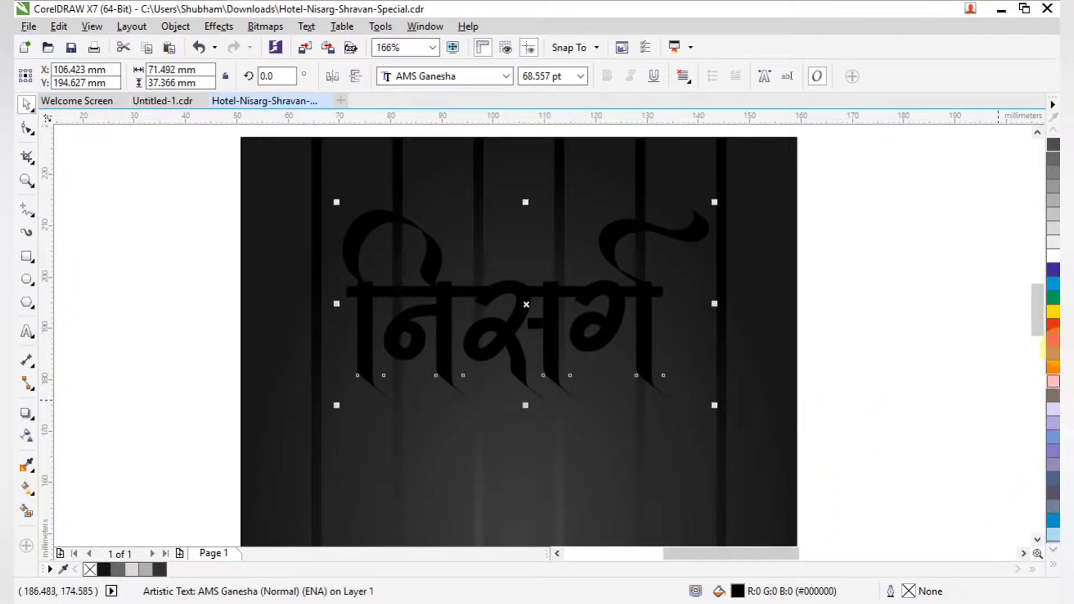
- Fill the निसर्ग title text with yellow
left_click(1053, 317)
left_click(881, 331)
scroll(740, 360, "down", 4)
- Shift the multi-line Marathi text block beside the page slightly to the left and break it apart into separate lines
key("F2")
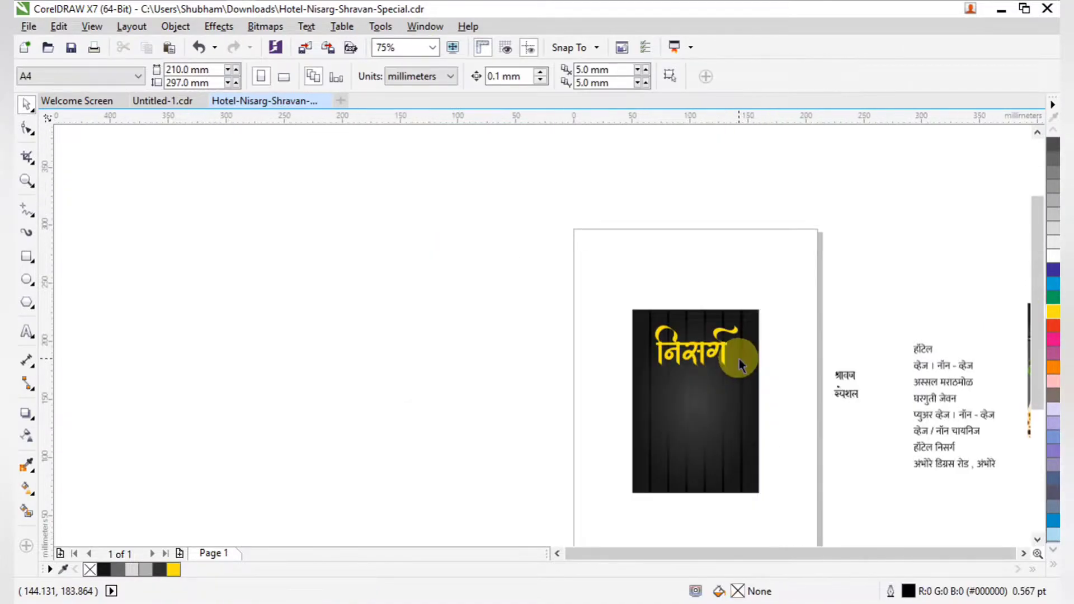
left_click_drag(522, 257, 914, 508)
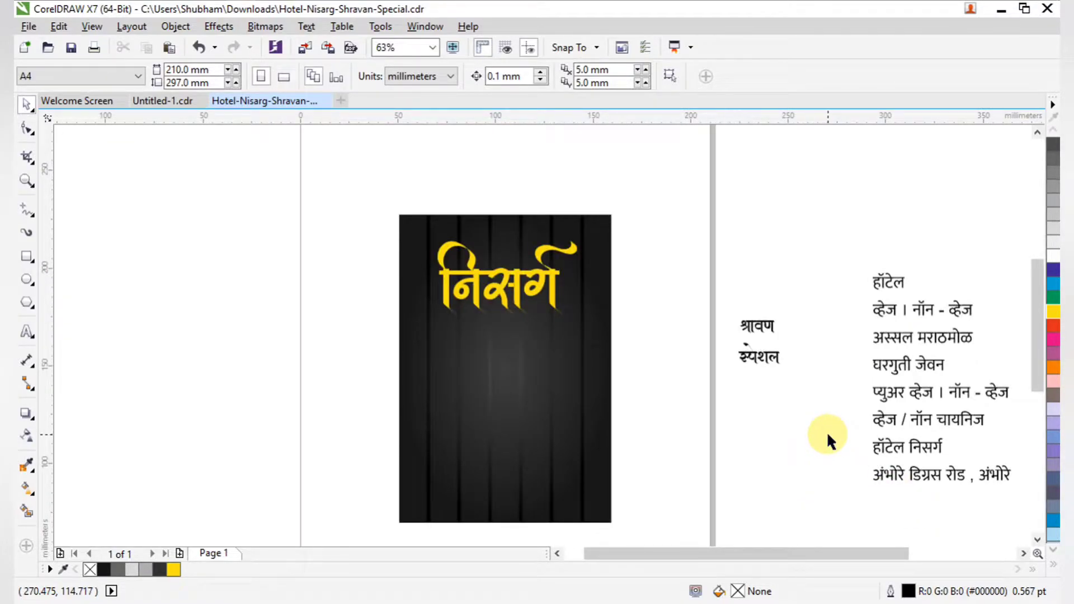
scroll(808, 417, "down", 2)
left_click_drag(559, 288, 836, 456)
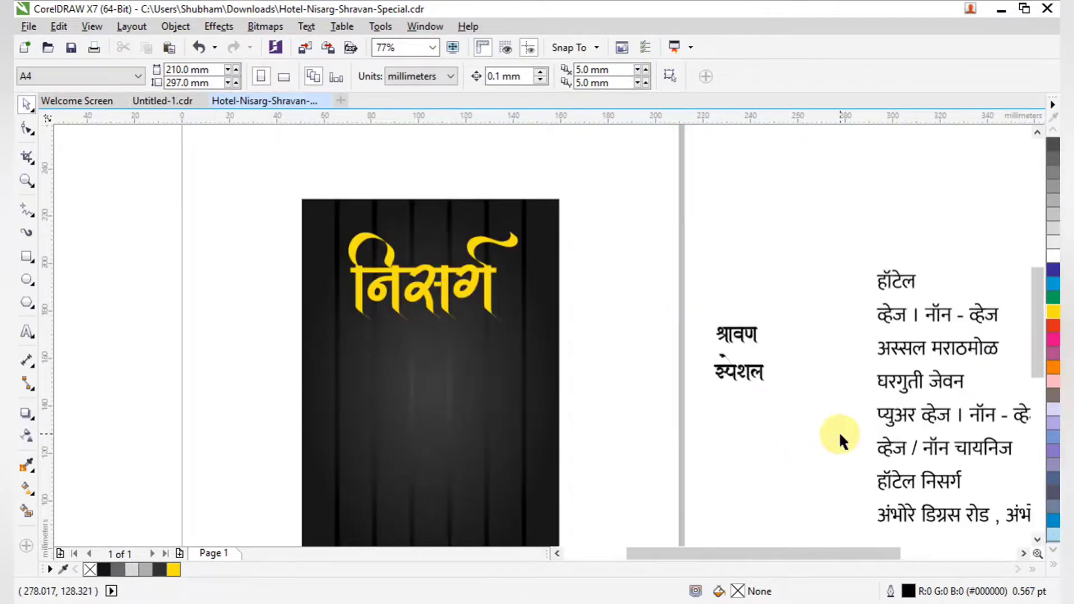
left_click_drag(914, 323, 841, 311)
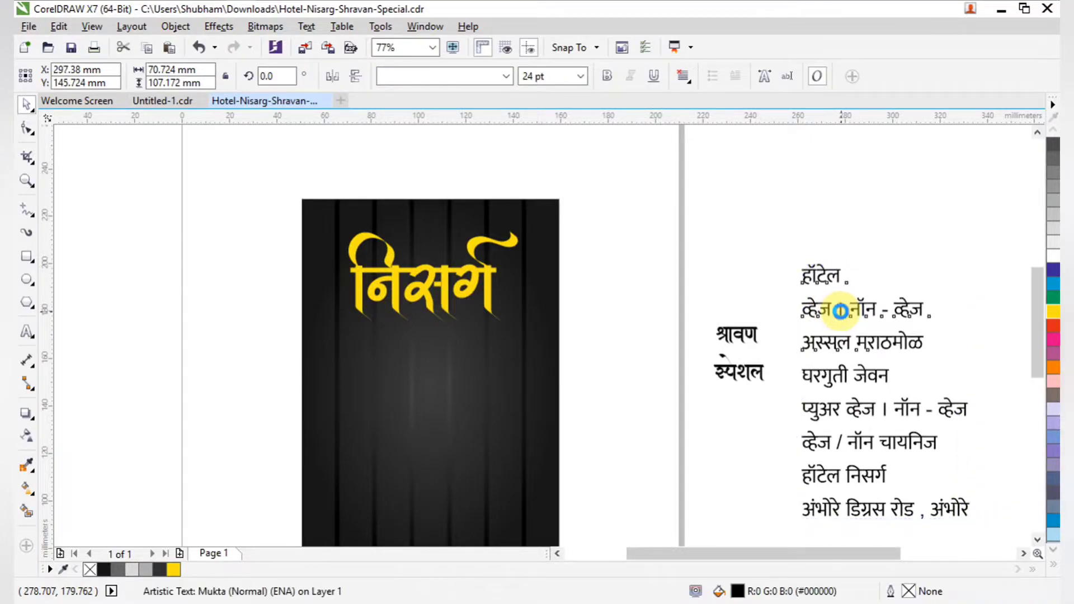
key("ctrl+k")
left_click(862, 212)
- Move the हॉटेल line above the निसर्ग title, centred at X 105 mm, and fill it white
left_click(825, 276)
left_click_drag(826, 275, 430, 251)
left_click_drag(213, 223, 519, 287)
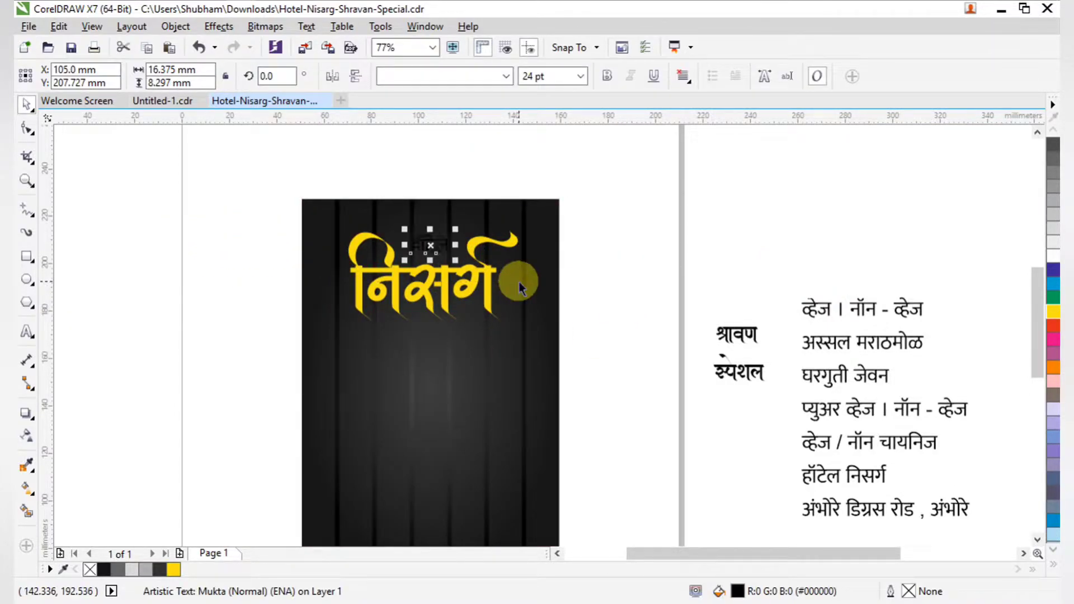
left_click(1053, 262)
left_click(814, 238)
- Place the व्हेज । नॉन - व्हेज line just below the निसर्ग title, centred at X 105 mm, and fill it white
key("z")
left_click_drag(230, 161, 584, 366)
scroll(810, 407, "down", 5)
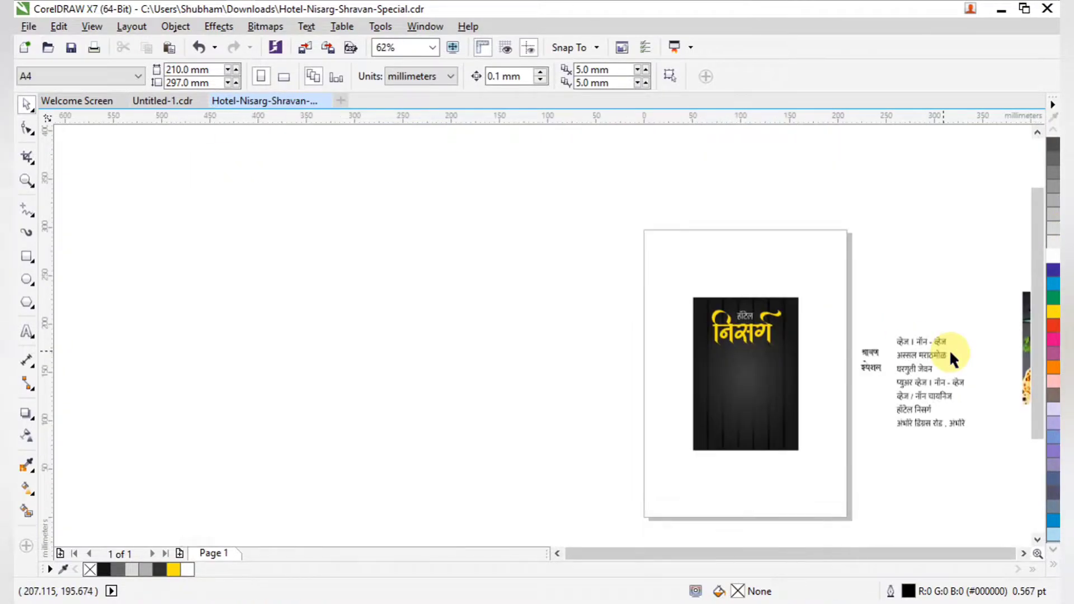
left_click_drag(870, 356, 693, 369)
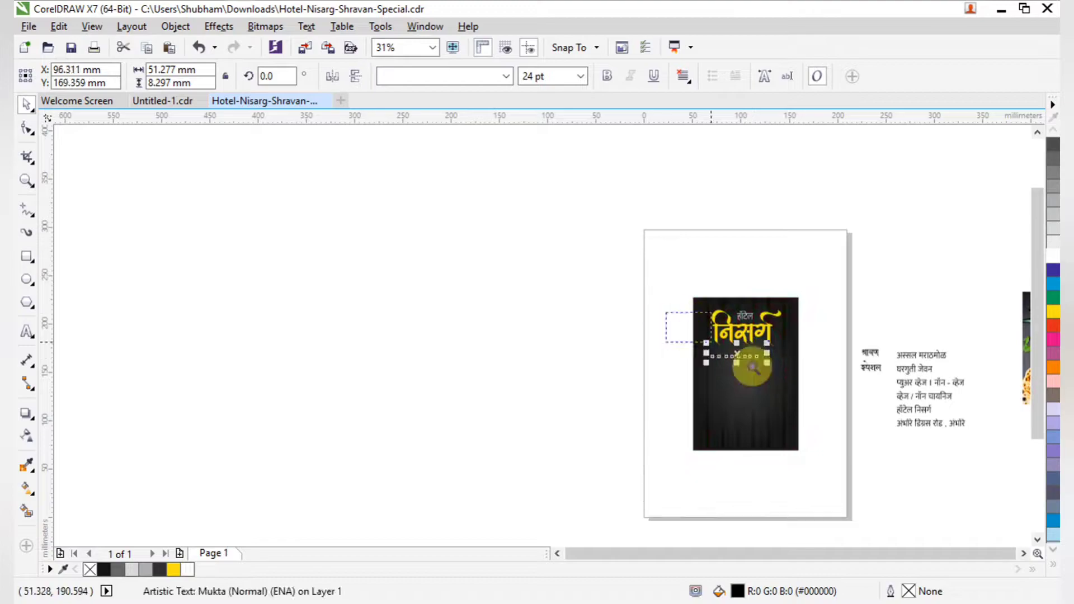
scroll(794, 422, "up", 5)
left_click_drag(938, 431, 395, 264)
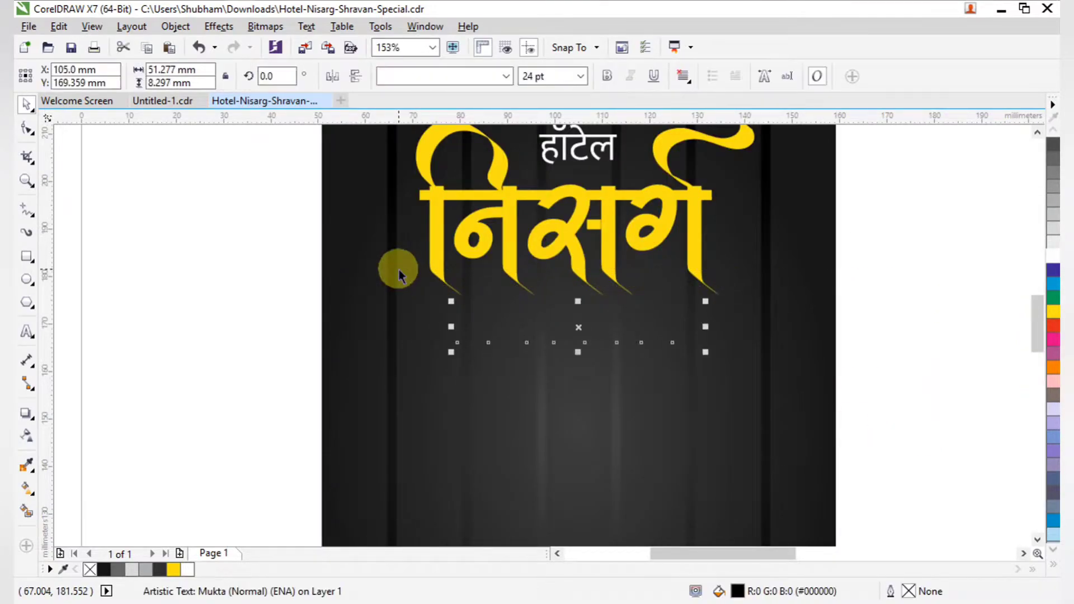
left_click(1053, 255)
key("Escape")
- Shrink the व्हेज । नॉन - व्हेज line and move it up slightly, closer to the निसर्ग title
scroll(685, 368, "down", 2)
left_click_drag(416, 329, 946, 547)
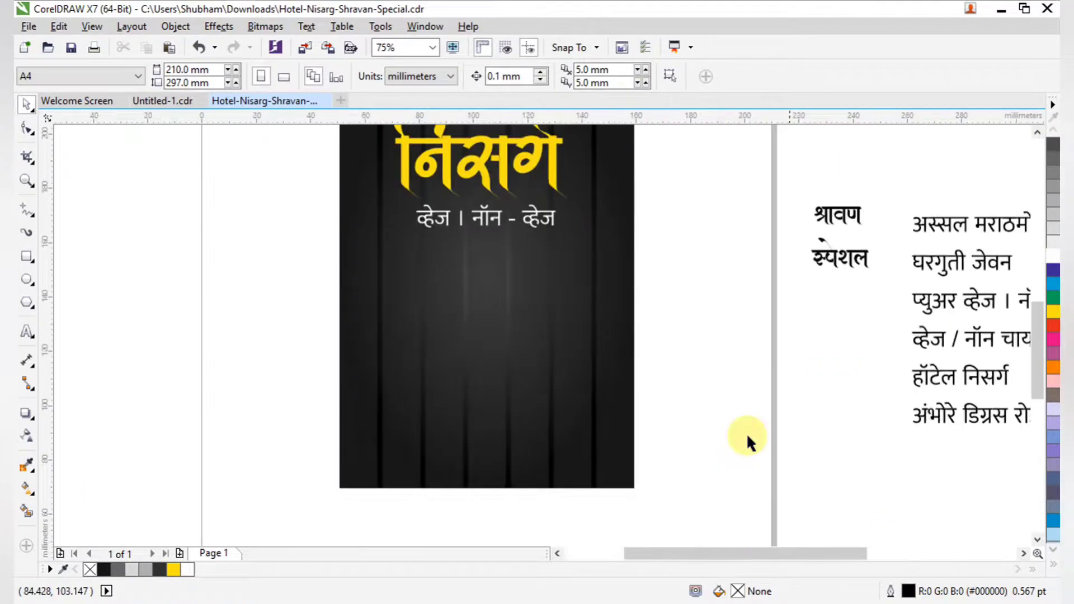
scroll(699, 384, "down", 2)
key("F2")
left_click_drag(486, 216, 655, 468)
key("F2")
left_click_drag(376, 211, 727, 444)
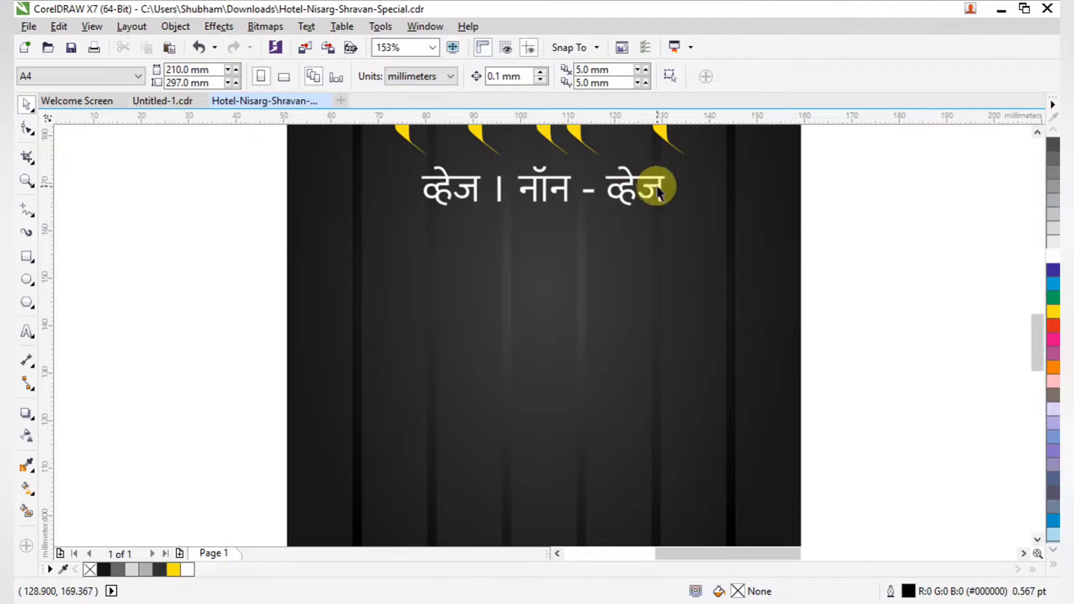
left_click(655, 188)
left_click_drag(669, 212, 663, 209)
left_click(553, 187)
left_click_drag(542, 180, 543, 170)
left_click(846, 282)
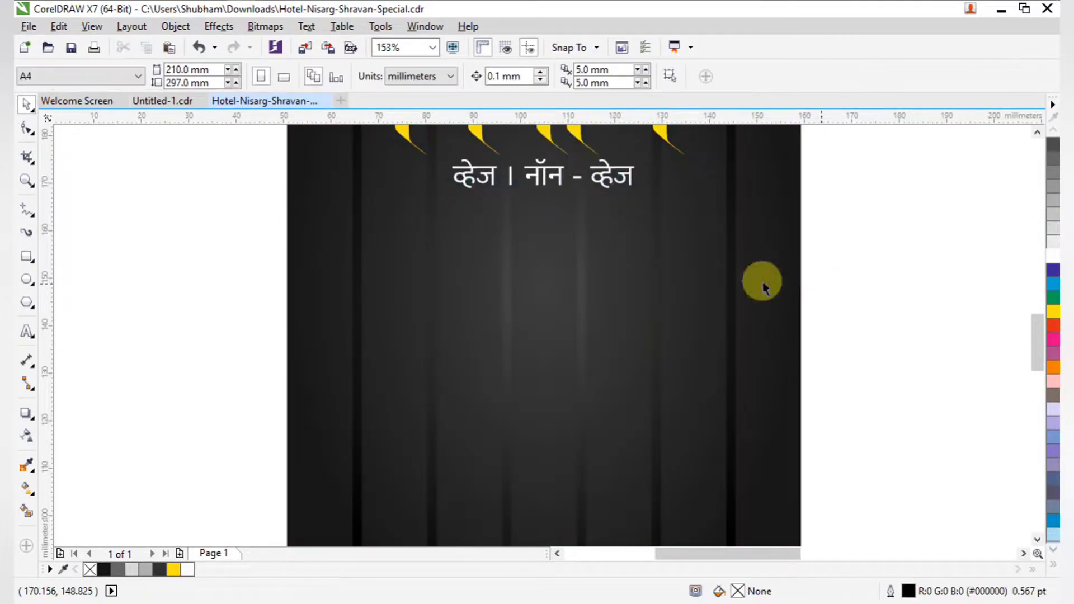
- Draw a rectangle about 44.7 by 58.4 mm on the left half of the dark panel, below the text
scroll(632, 283, "down", 1)
key("F2")
left_click_drag(345, 171, 866, 412)
scroll(530, 278, "down", 1)
key("F2")
left_click_drag(328, 235, 753, 454)
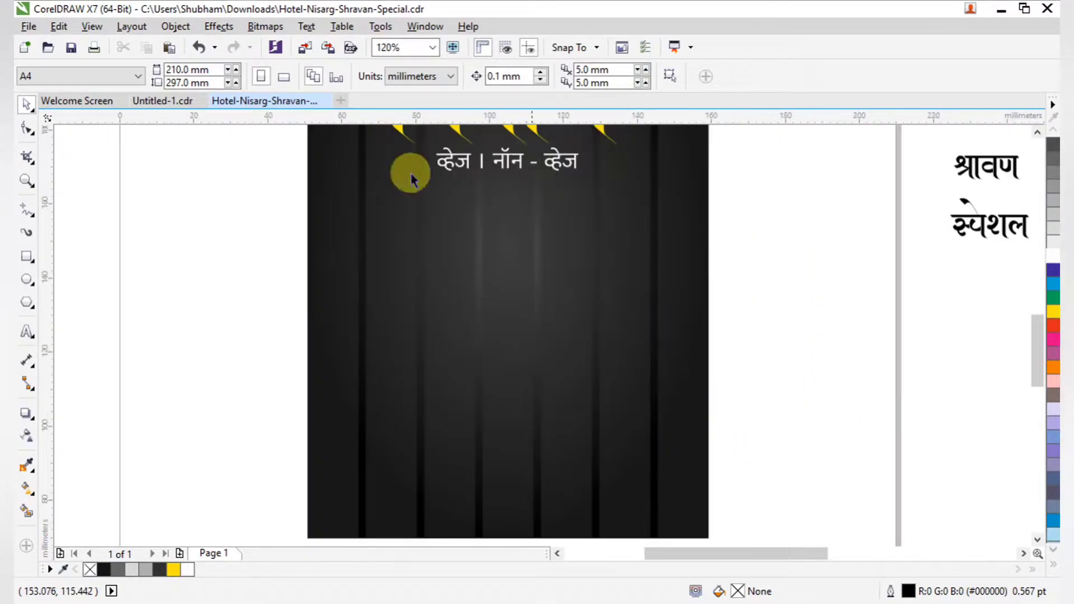
left_click(37, 261)
mouse_move(334, 218)
left_mouse_down()
mouse_move(420, 427)
mouse_move(477, 444)
mouse_move(499, 433)
left_mouse_up()
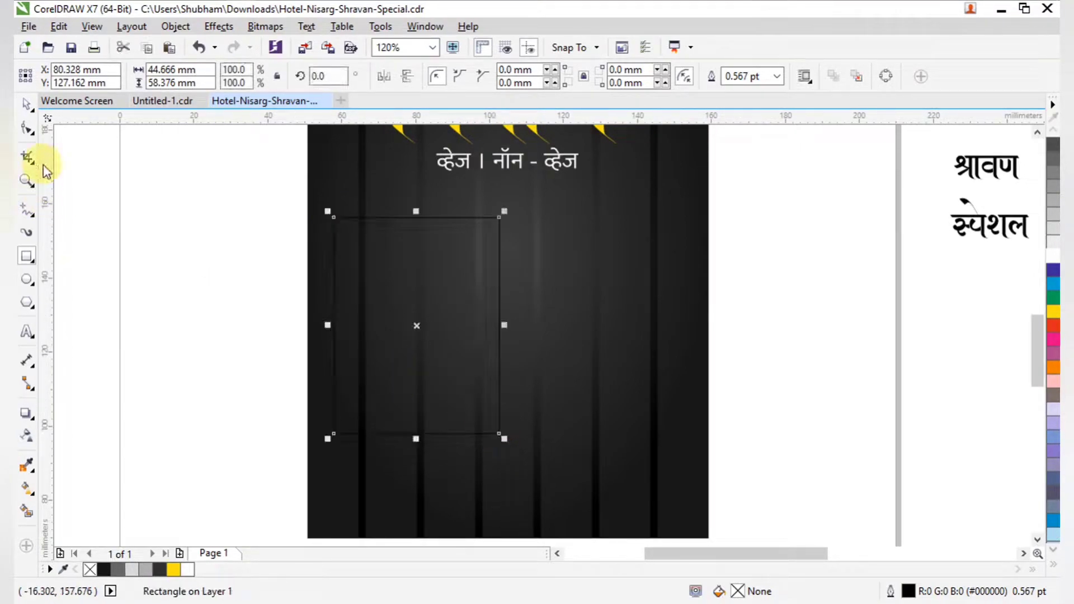
- Copy the rectangle onto the right half of the panel at the same height, leaving a gap between the two
key("F2")
left_click_drag(240, 173, 561, 451)
scroll(553, 357, "down", 2)
key("F2")
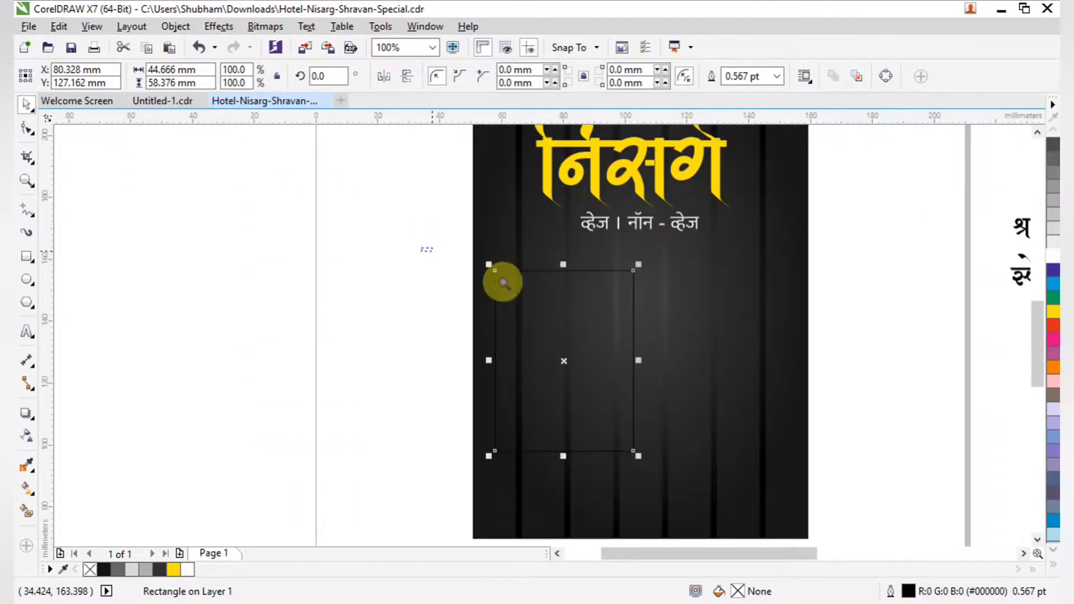
left_click_drag(422, 246, 717, 405)
left_click_drag(524, 423, 899, 454)
right_click(899, 454)
scroll(856, 417, "down", 1)
key("F2")
left_click_drag(503, 247, 1056, 574)
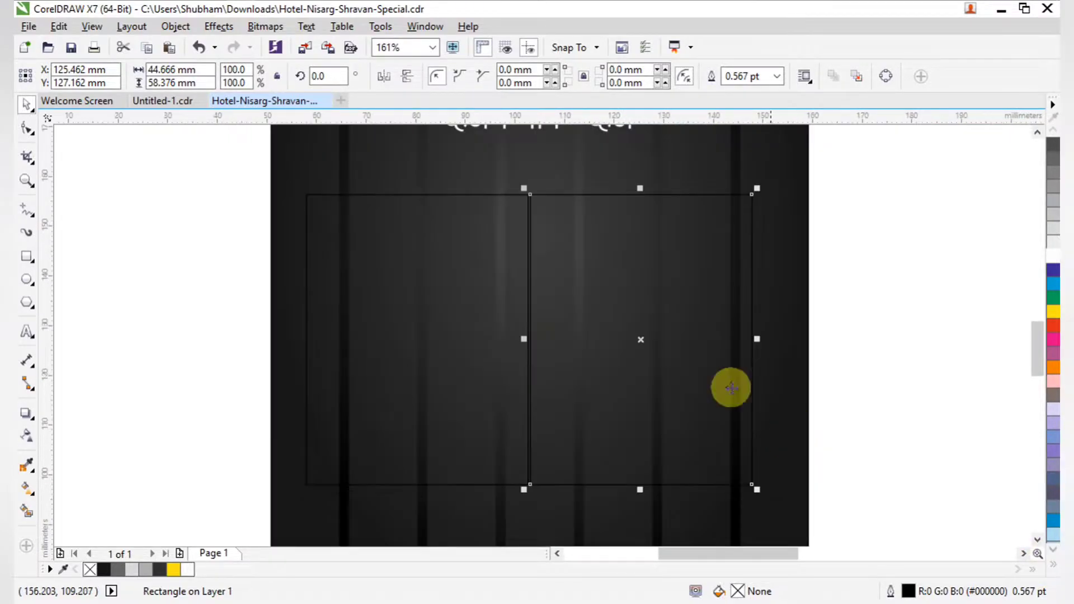
left_click_drag(645, 346, 690, 348)
key("Escape")
- Convert the left rectangle to curves
left_click_drag(228, 174, 582, 452)
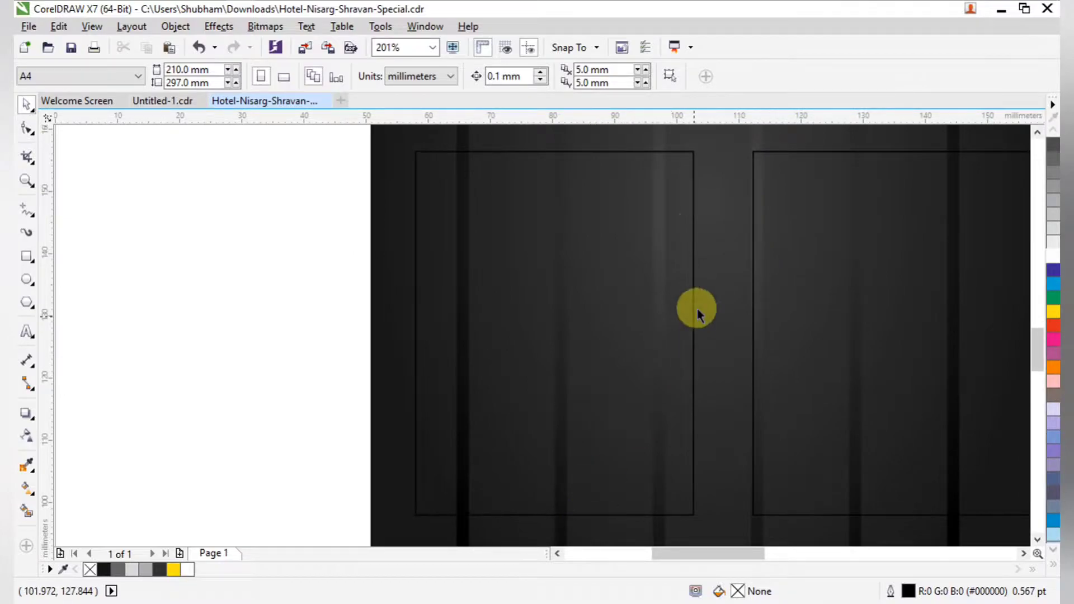
left_click(693, 226)
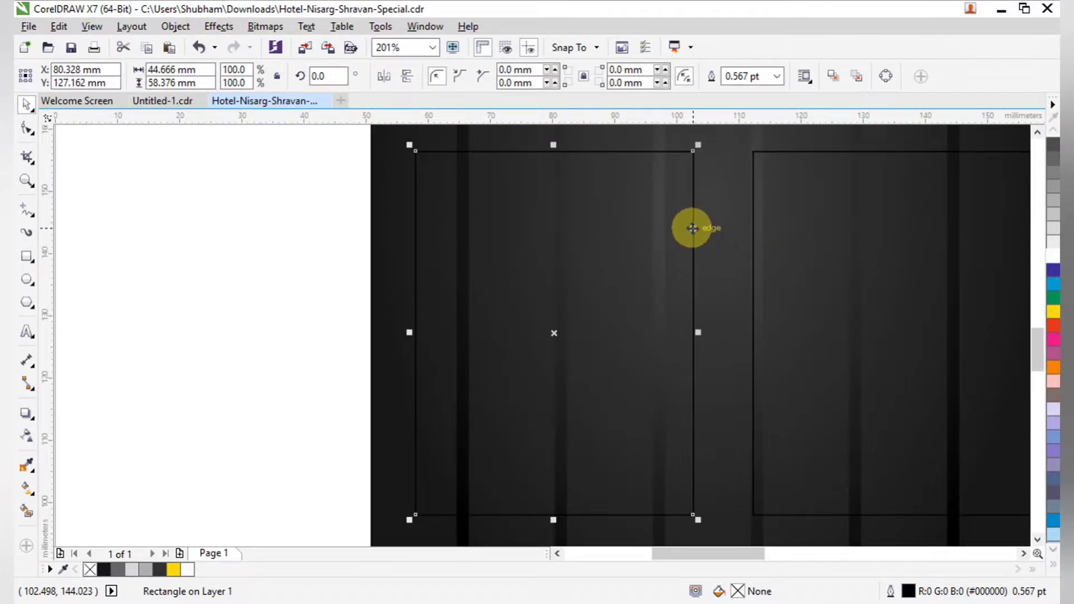
key("ctrl+q")
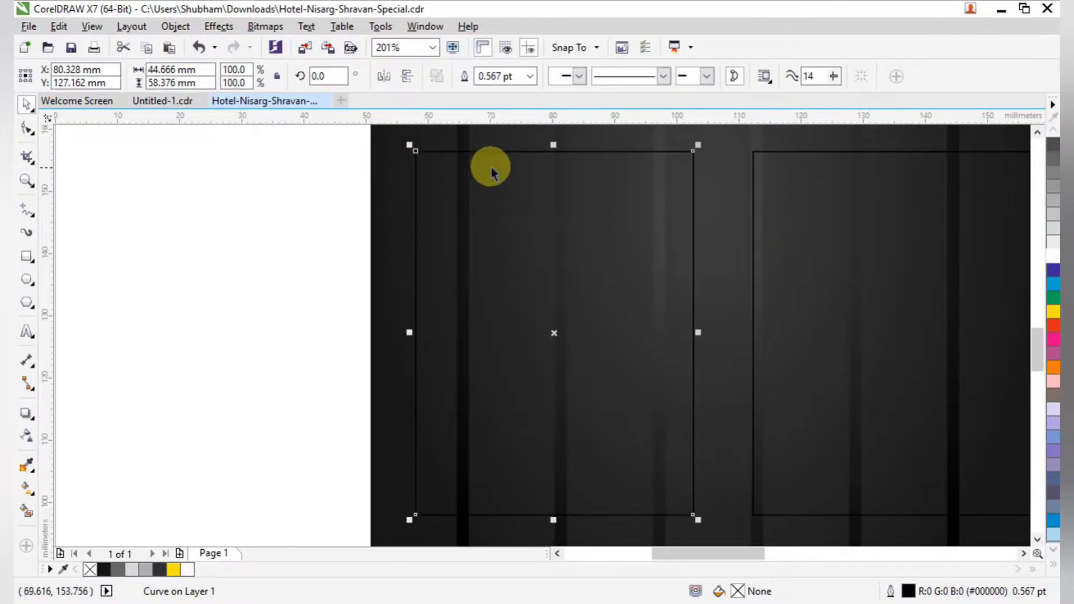
- Cut the left frame's upper right corner diagonally by adding a node on each adjoining edge and deleting the corner node
scroll(494, 168, "down", 2)
scroll(557, 182, "up", 4)
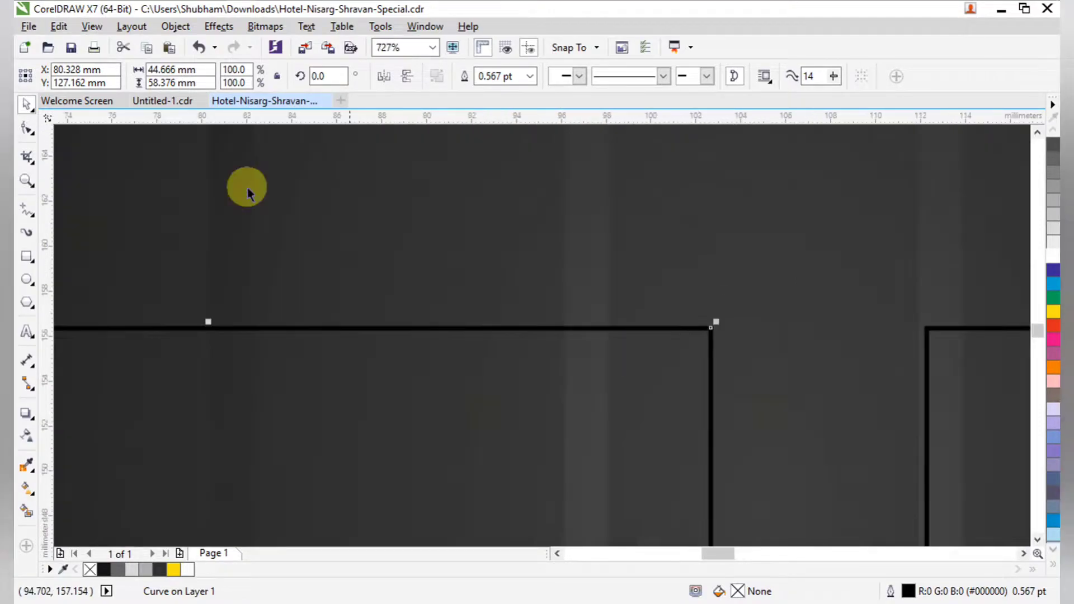
left_click(28, 130)
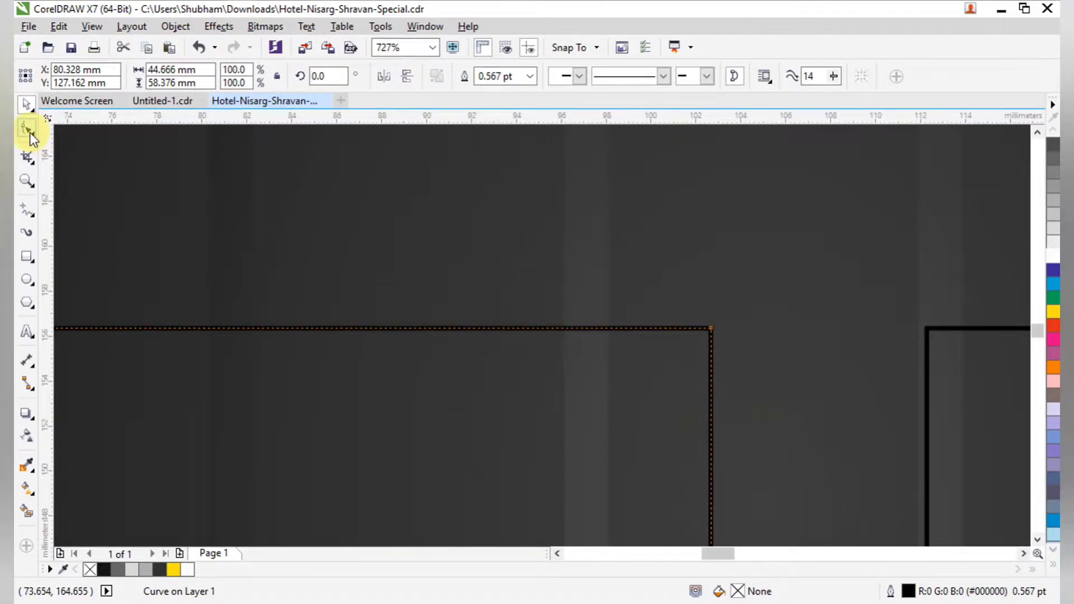
double_click(634, 328)
double_click(712, 387)
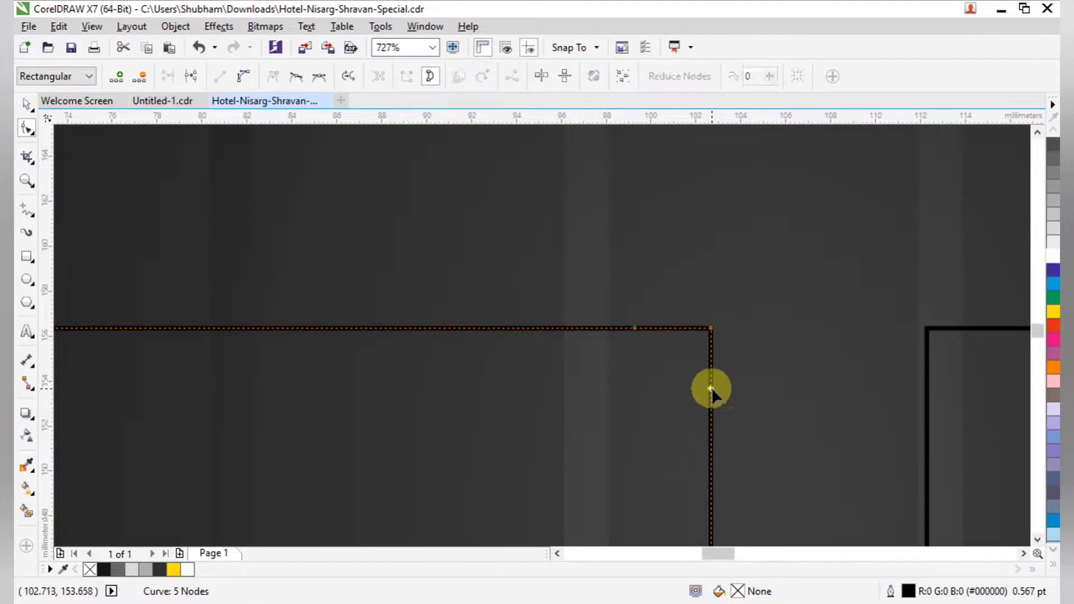
left_click(710, 328)
- Cut the left frame's lower left corner diagonally by adding nodes on both adjoining edges and removing the corner node
scroll(593, 364, "down", 7)
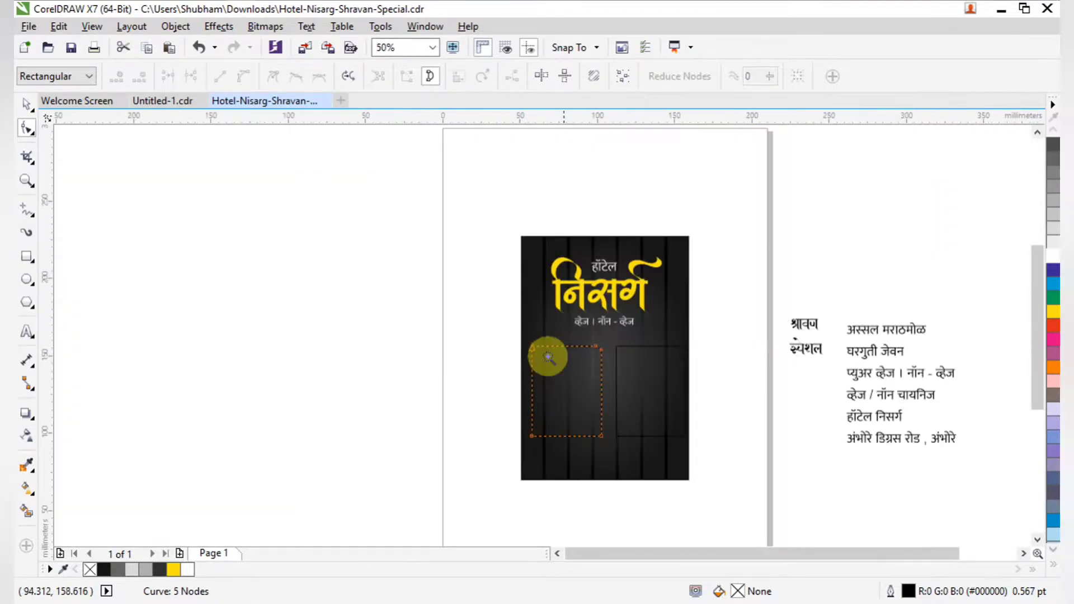
scroll(640, 455, "up", 3)
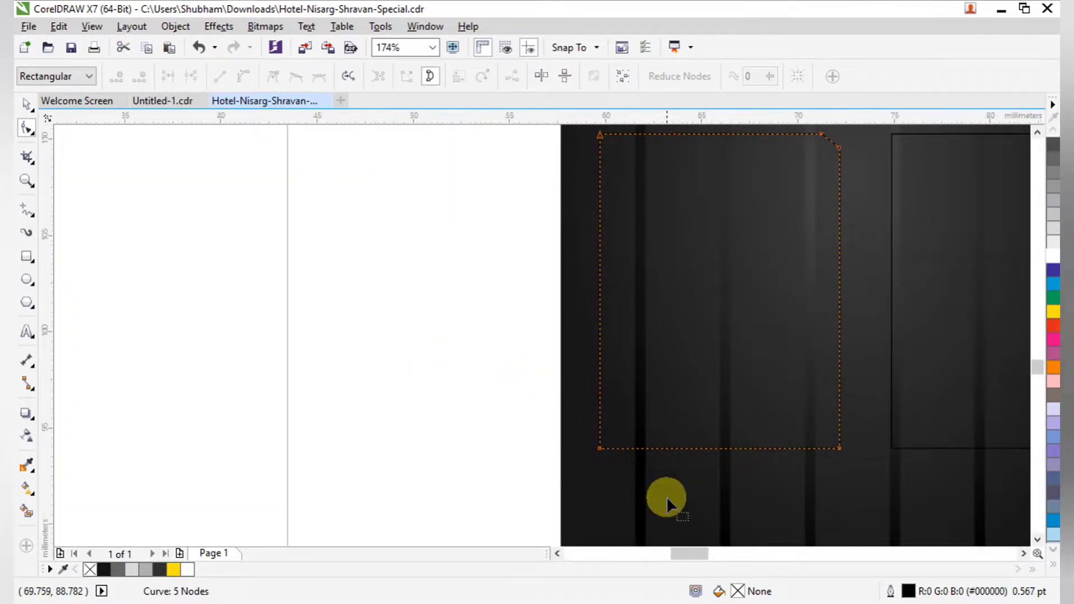
scroll(664, 499, "up", 5)
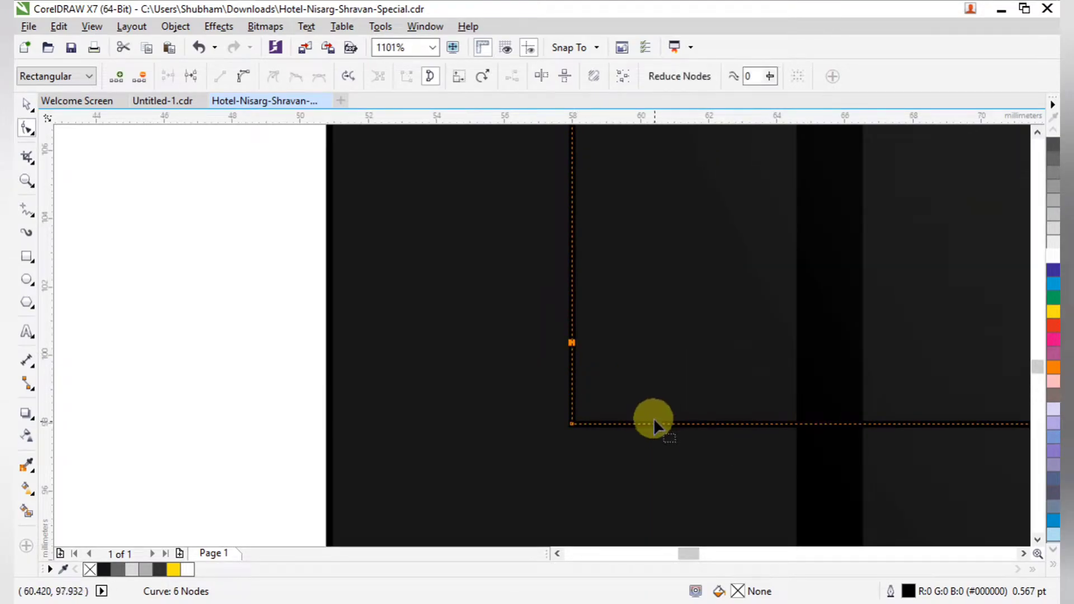
double_click(657, 424)
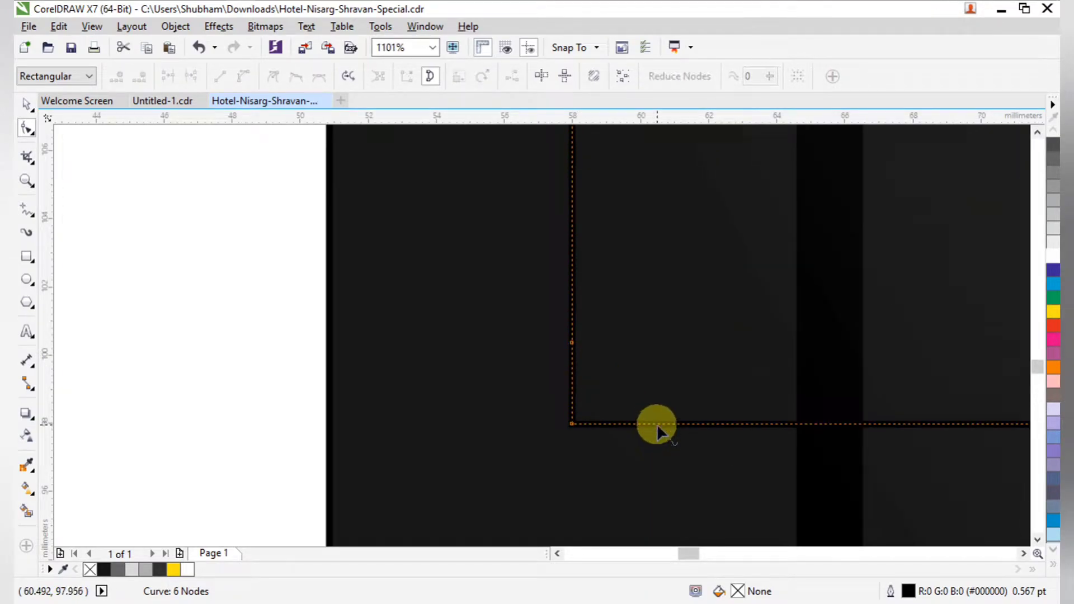
double_click(571, 424)
scroll(681, 394, "down", 9)
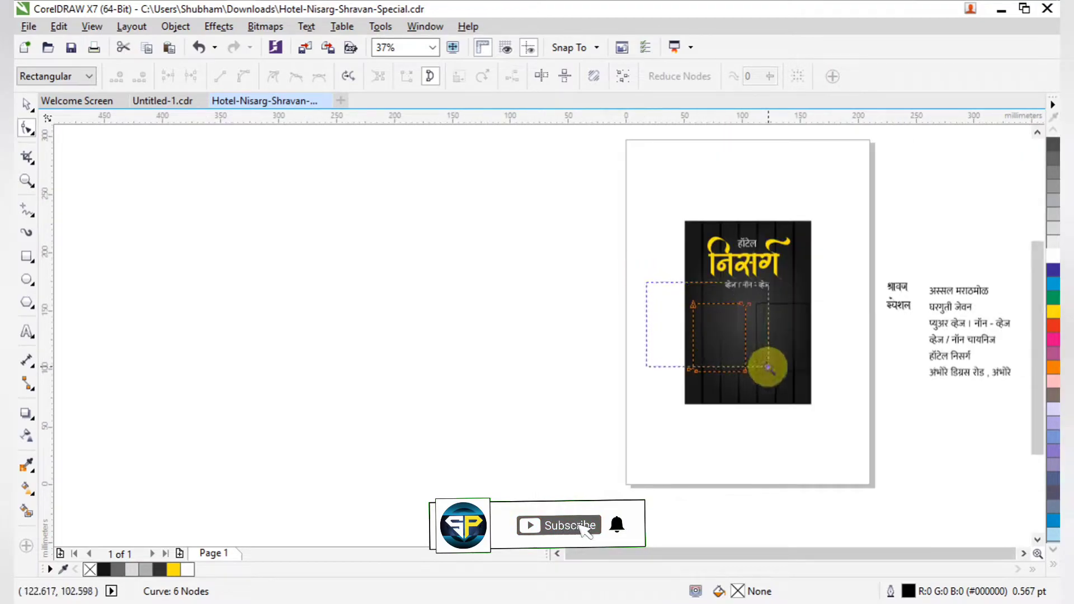
left_click_drag(767, 368, 768, 368)
left_click(27, 106)
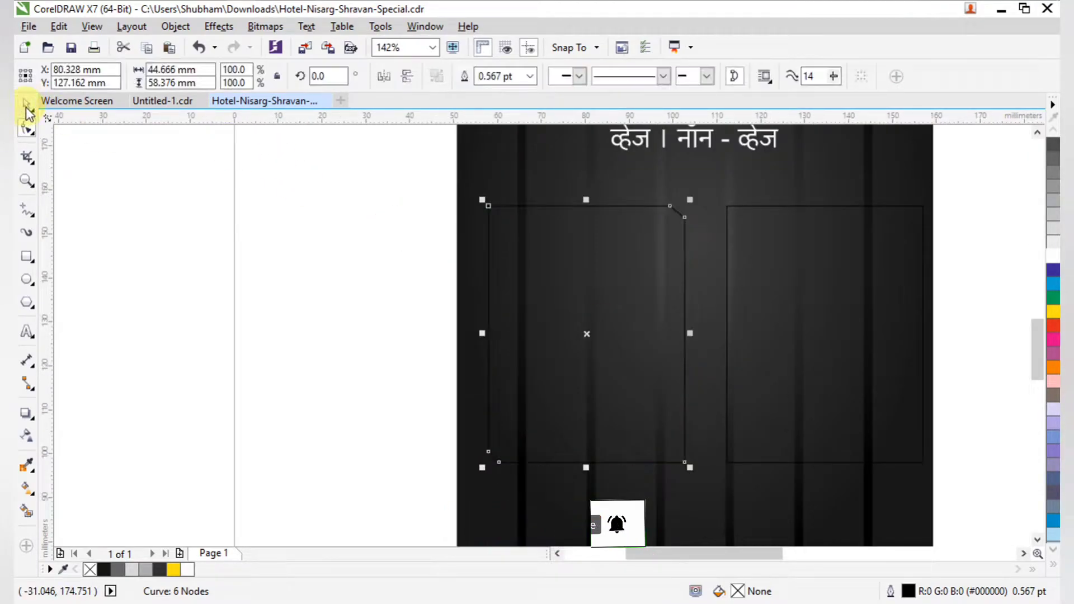
- Duplicate the cut-corner frame slightly to the right and down, and widen the copy to about 45.4 mm
key("z")
left_click_drag(438, 192, 752, 495)
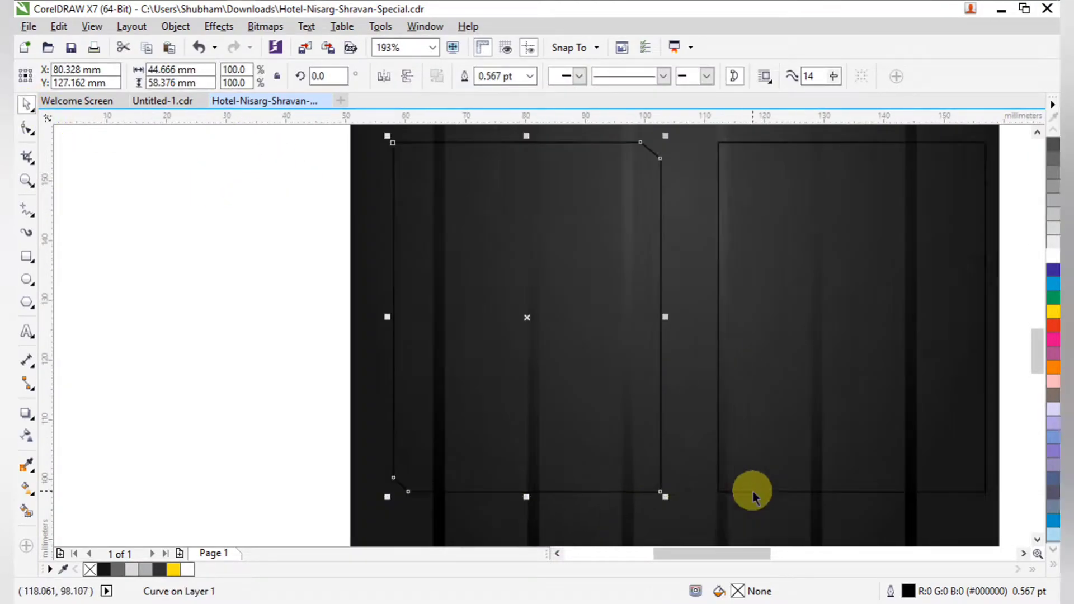
left_click_drag(527, 318, 535, 316)
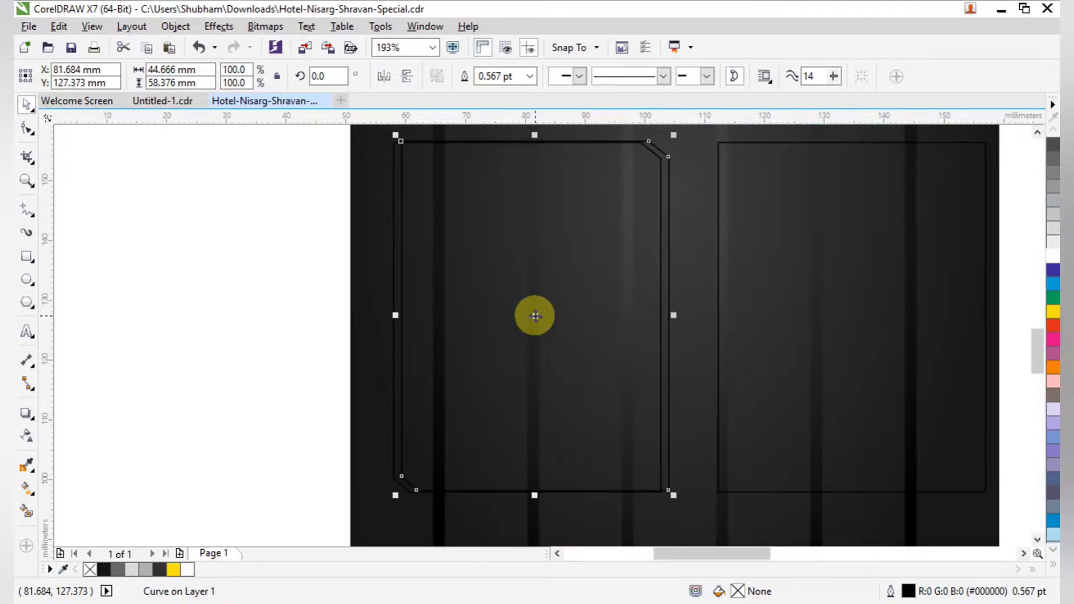
key("Down")
key("Down")
key("Down")
key("Down")
key("Down")
key("Down")
key("Down")
key("Down")
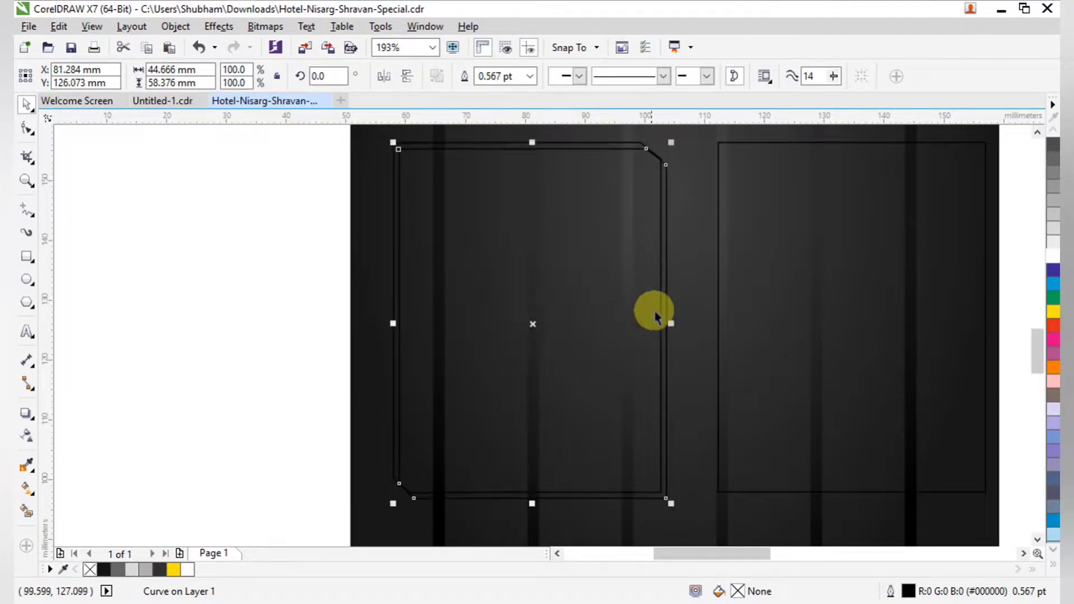
left_click_drag(672, 321, 676, 322)
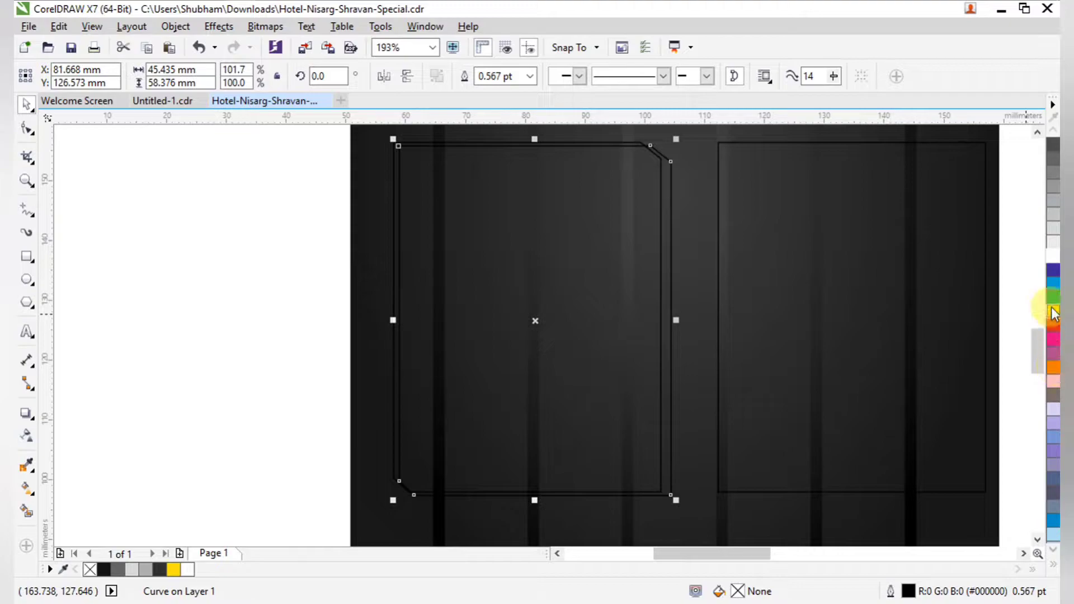
- Give the duplicated frame an orange outline 1.5 pt thick
right_click(1054, 369)
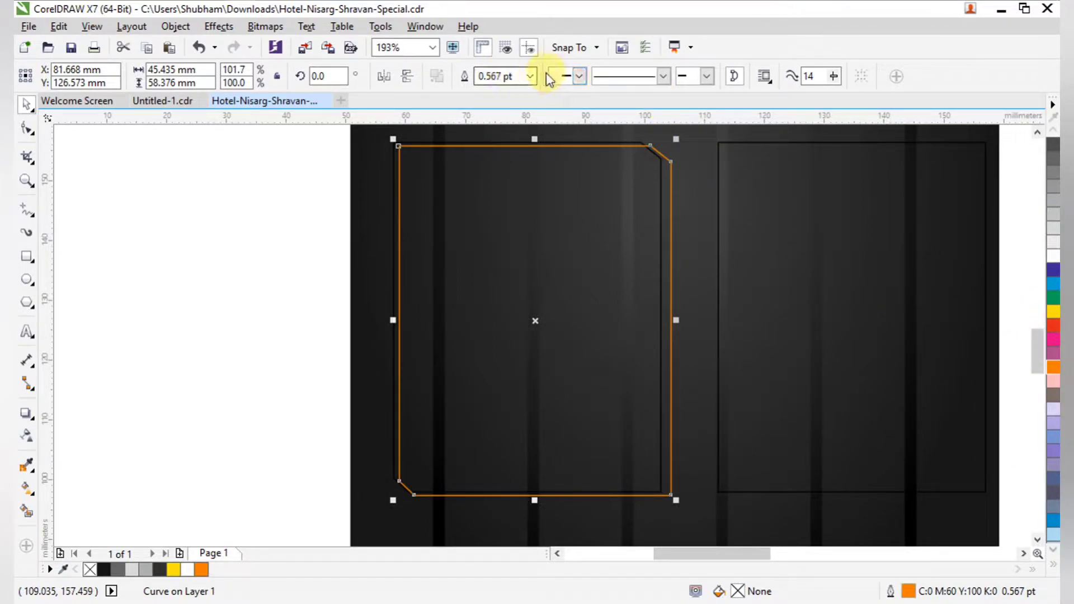
left_click(529, 76)
left_click(490, 156)
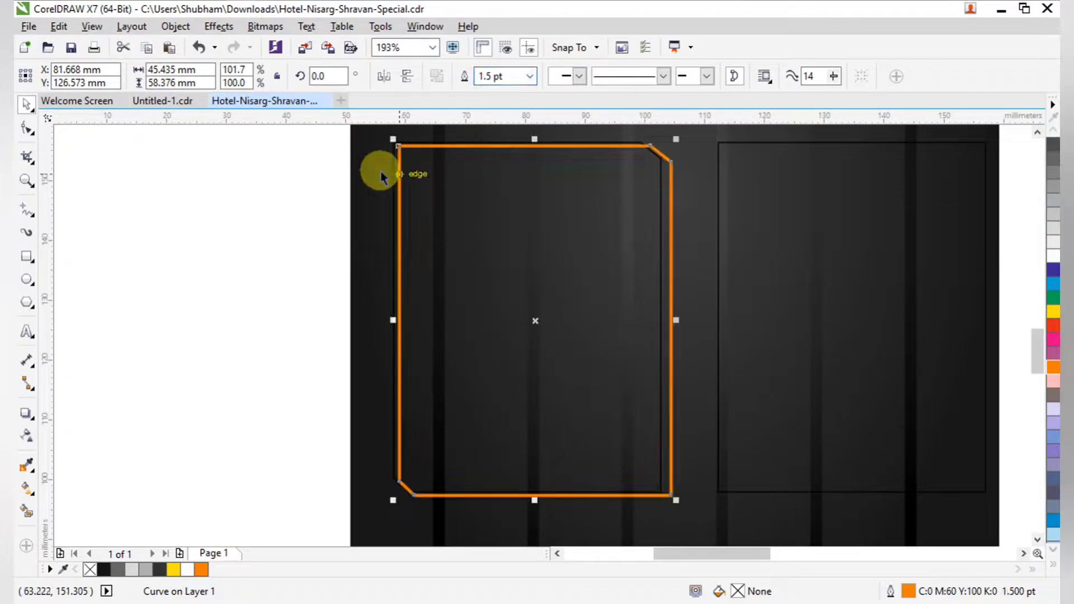
left_click(263, 161)
- Colour the outline of the original cut-corner frame white
left_click(394, 171)
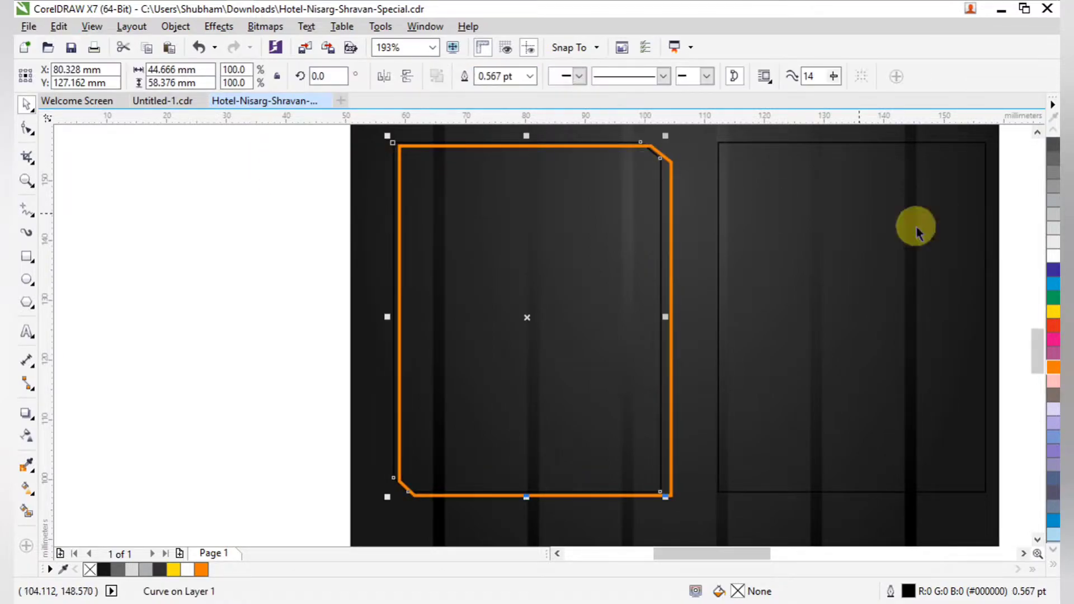
right_click(1054, 256)
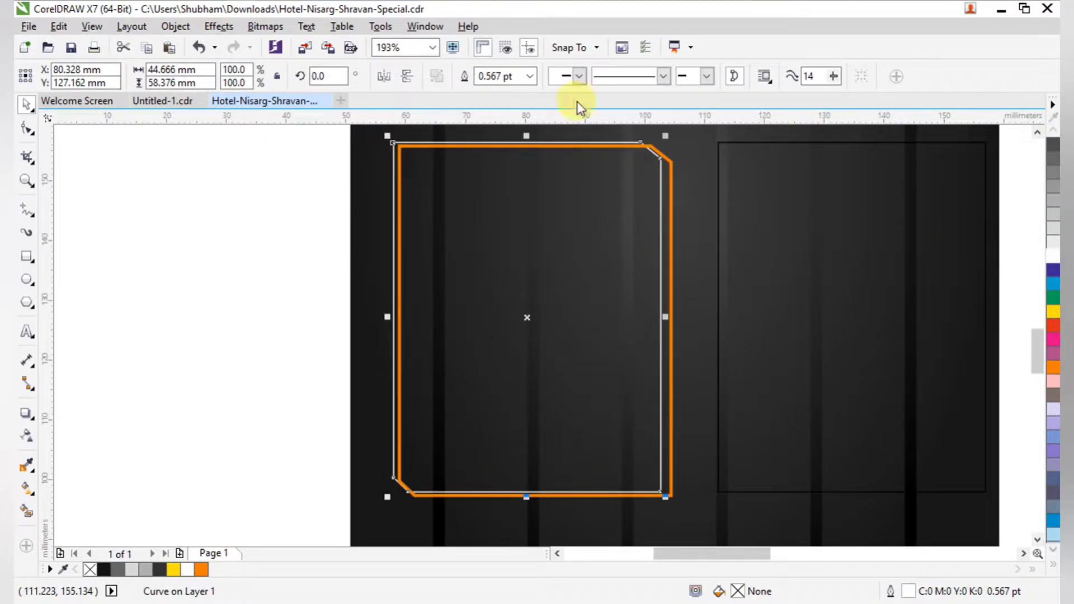
- Set the white cut-corner frame's outline to 1.0 pt and nudge the frame slightly upward
left_click(529, 77)
left_click(489, 189)
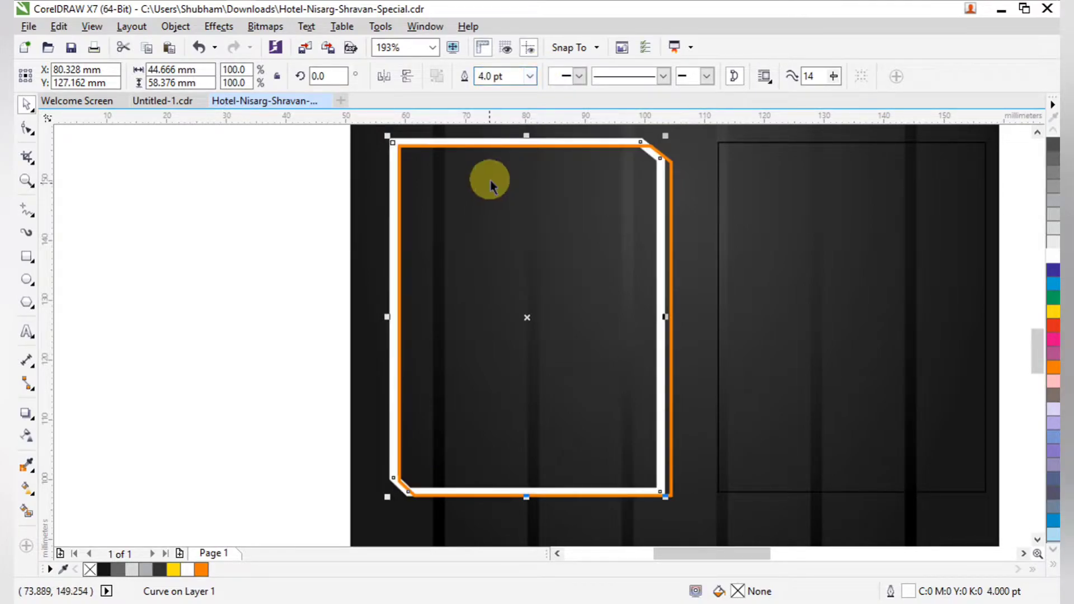
left_click(529, 77)
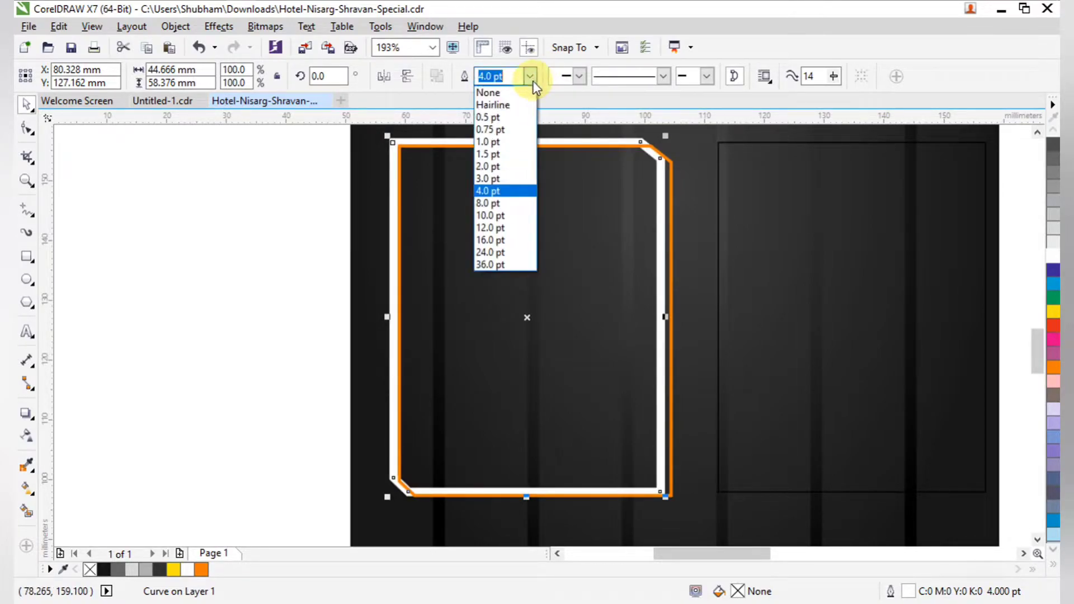
left_click(506, 143)
key("Up")
key("Right")
key("Up")
key("Up")
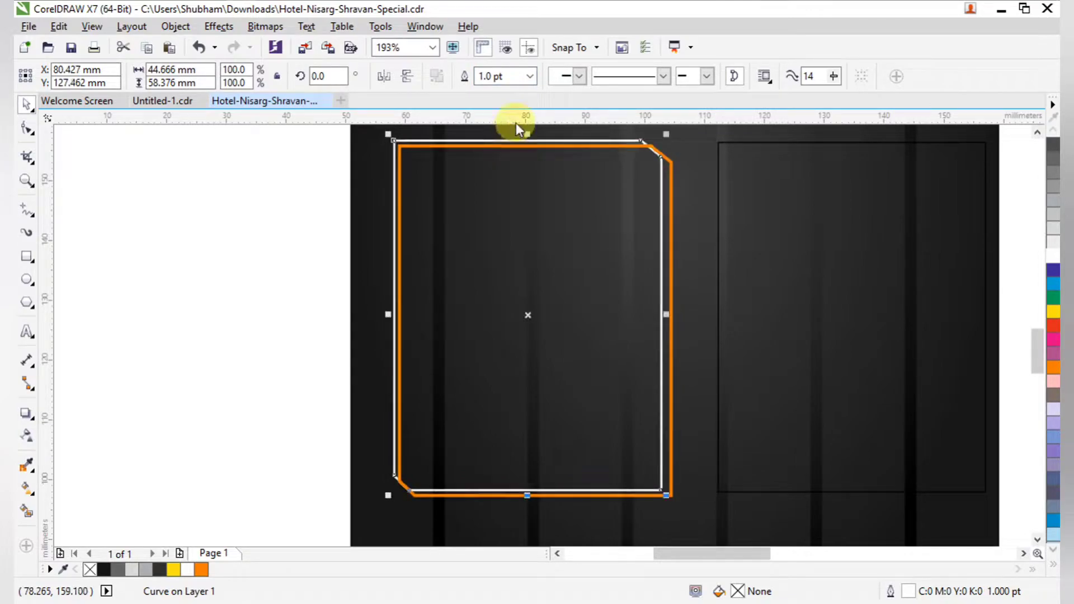
key("Left")
left_click(267, 194)
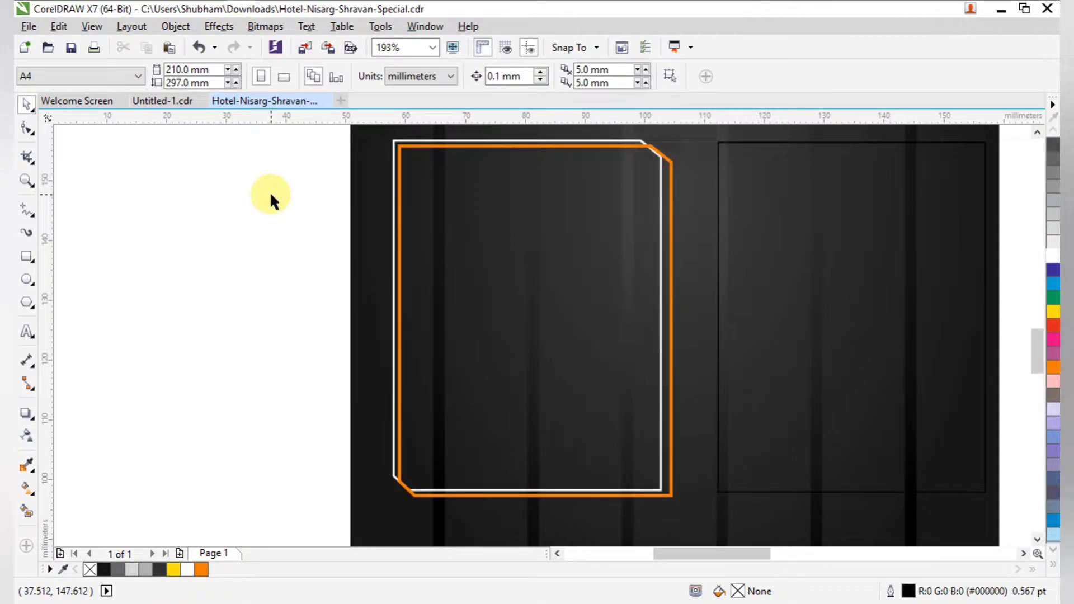
- Move the "श्रावण स्पेशल" text beside the poster and separate its two lines
scroll(520, 235, "down", 3)
scroll(486, 162, "down", 4)
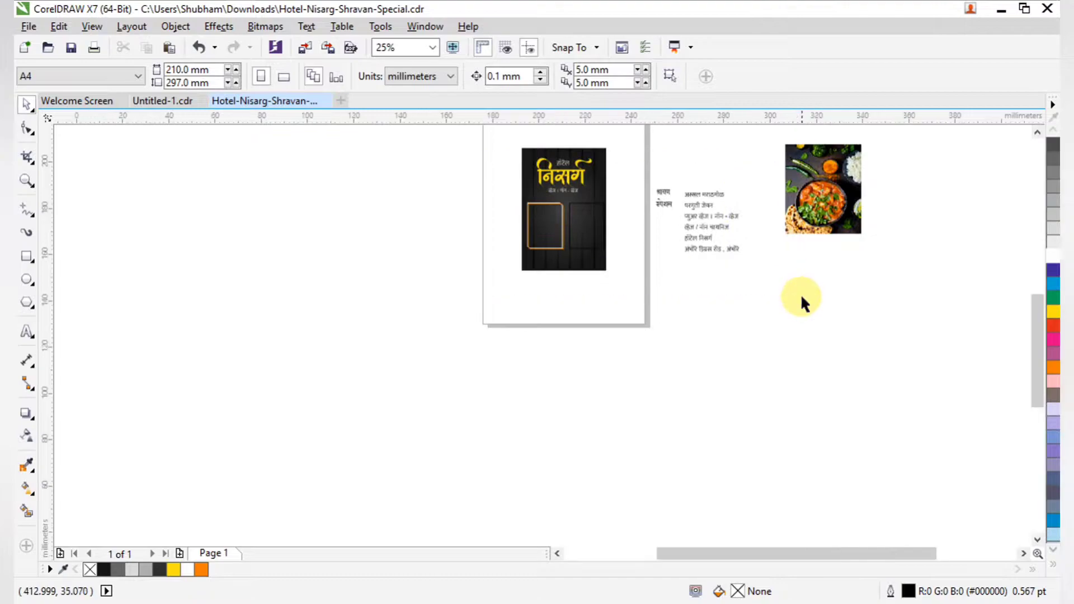
scroll(686, 344, "up", 3)
left_click_drag(180, 194, 748, 451)
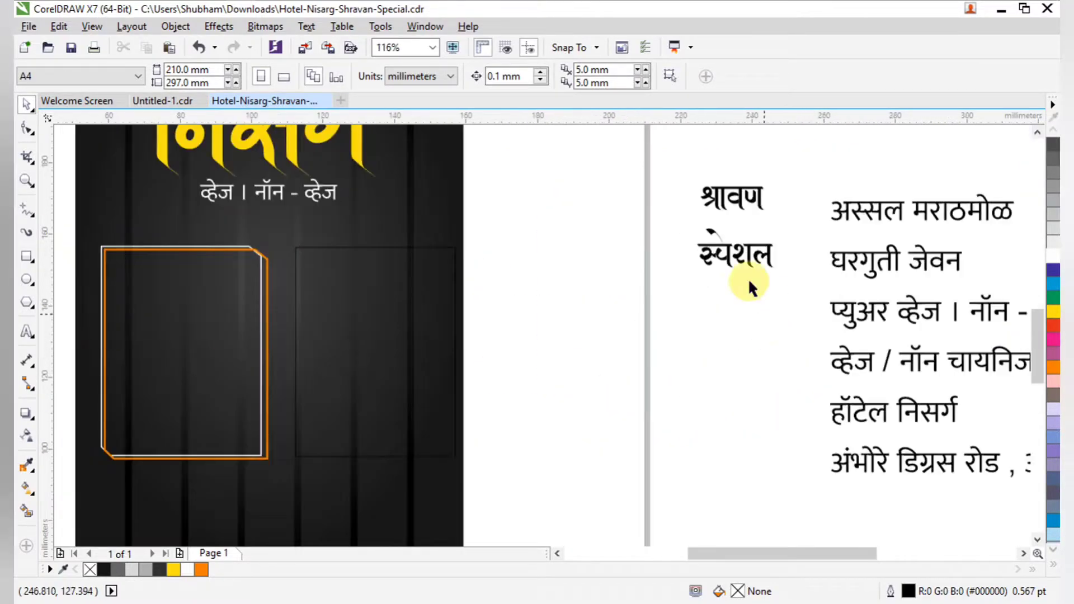
left_click_drag(726, 200, 554, 256)
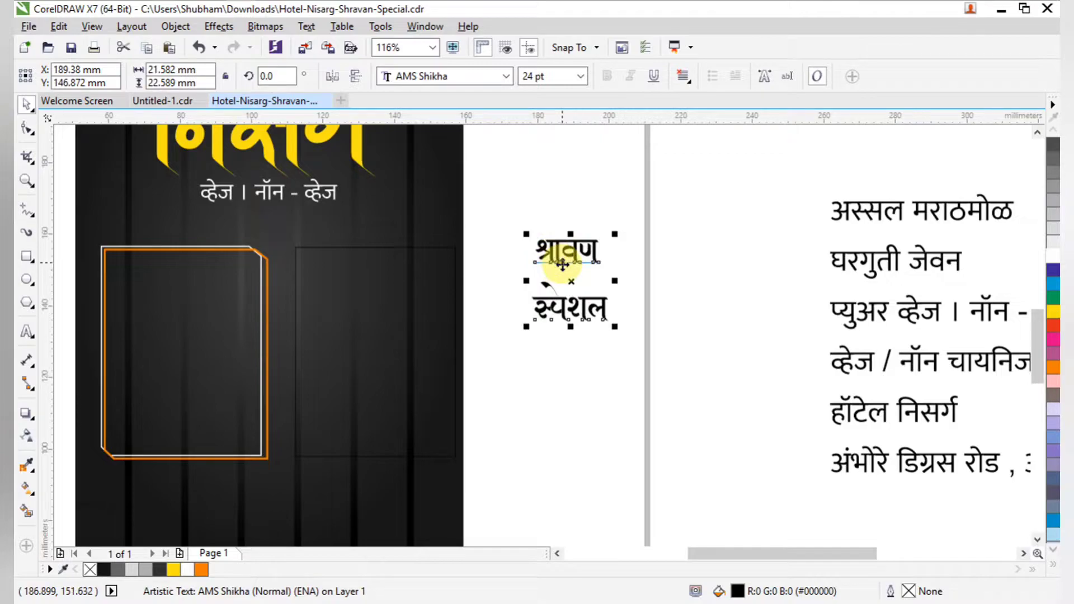
left_click(510, 316)
- Move the word "श्रावण" into the upper part of the left cut-corner frame
scroll(383, 269, "down", 3)
left_click_drag(214, 247, 651, 357)
left_click_drag(713, 299, 263, 330)
key("z")
left_click_drag(98, 212, 675, 469)
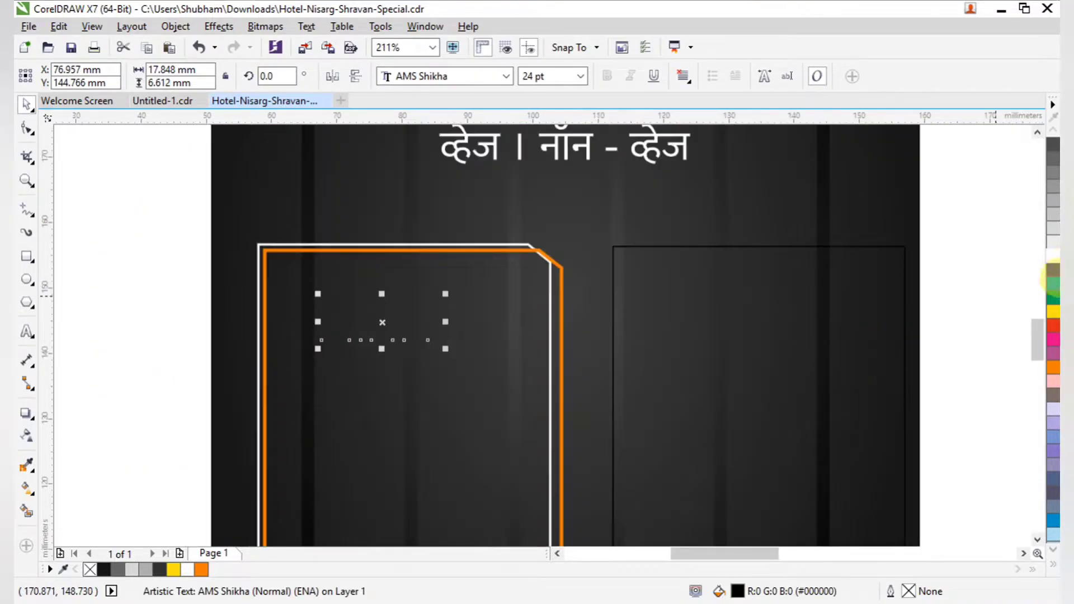
- Fill "श्रावण" yellow and enlarge it so it spans most of the frame's upper part
left_click(1053, 312)
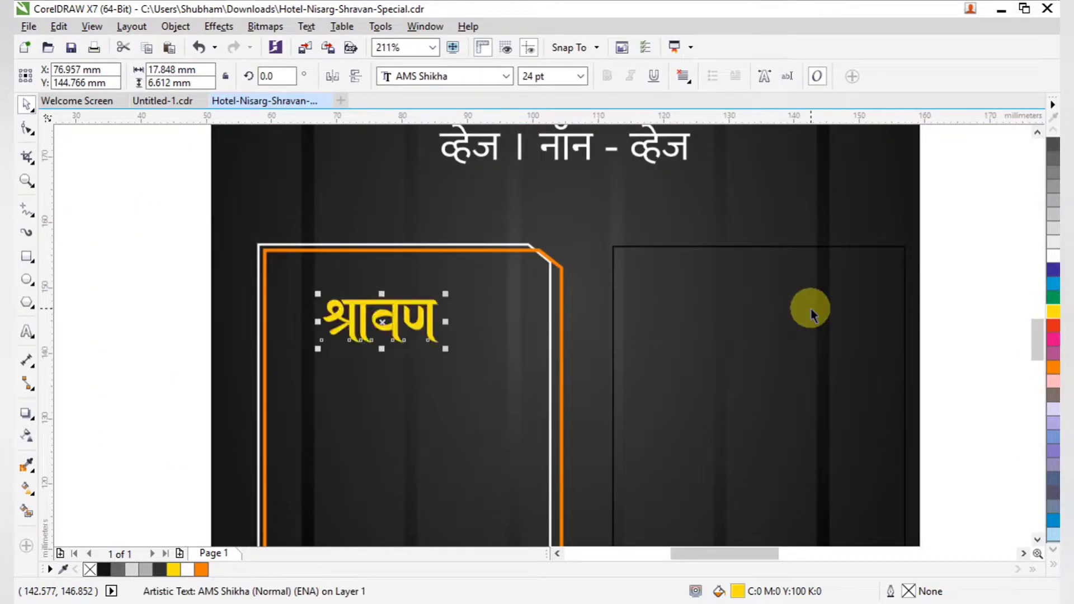
left_click_drag(446, 348, 501, 386)
left_click_drag(433, 314, 463, 312)
- Move the word "स्पेशल" beneath "श्रावण" in the left frame and fill it yellow
scroll(463, 311, "down", 5)
left_click(761, 449)
key("F2")
left_click_drag(761, 450, 336, 225)
left_click_drag(184, 191, 731, 426)
key("space")
left_click(827, 336)
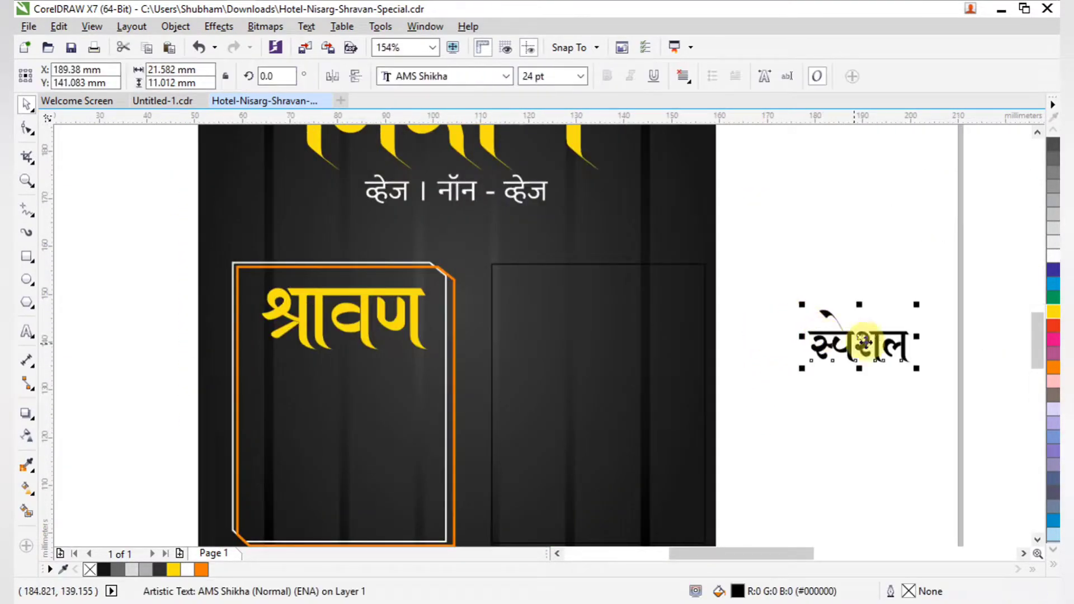
left_click_drag(871, 338, 332, 373)
key("z")
left_click_drag(132, 283, 698, 511)
key("space")
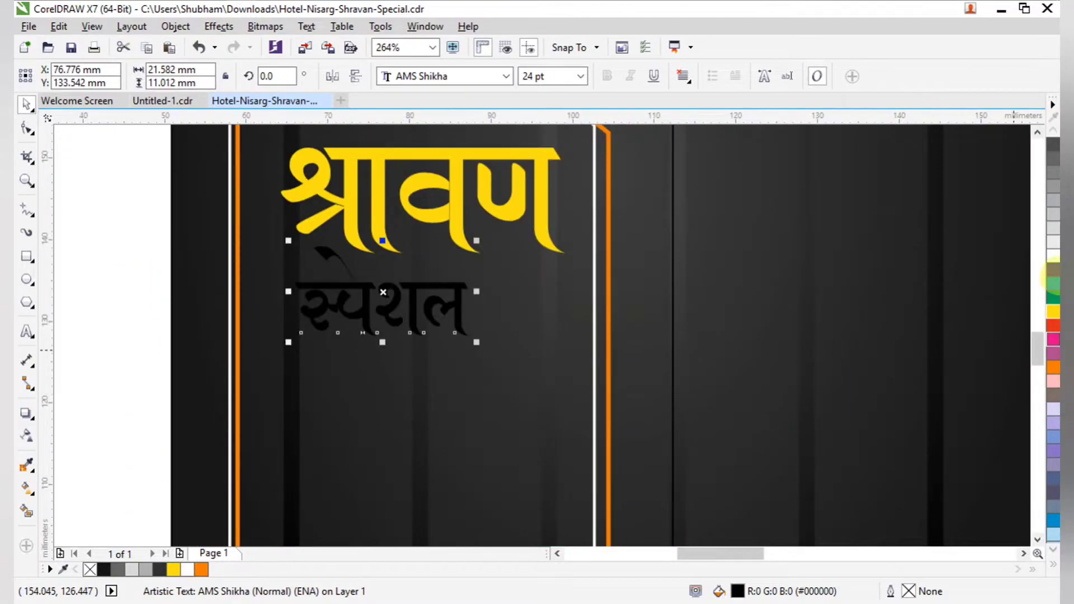
left_click(1053, 314)
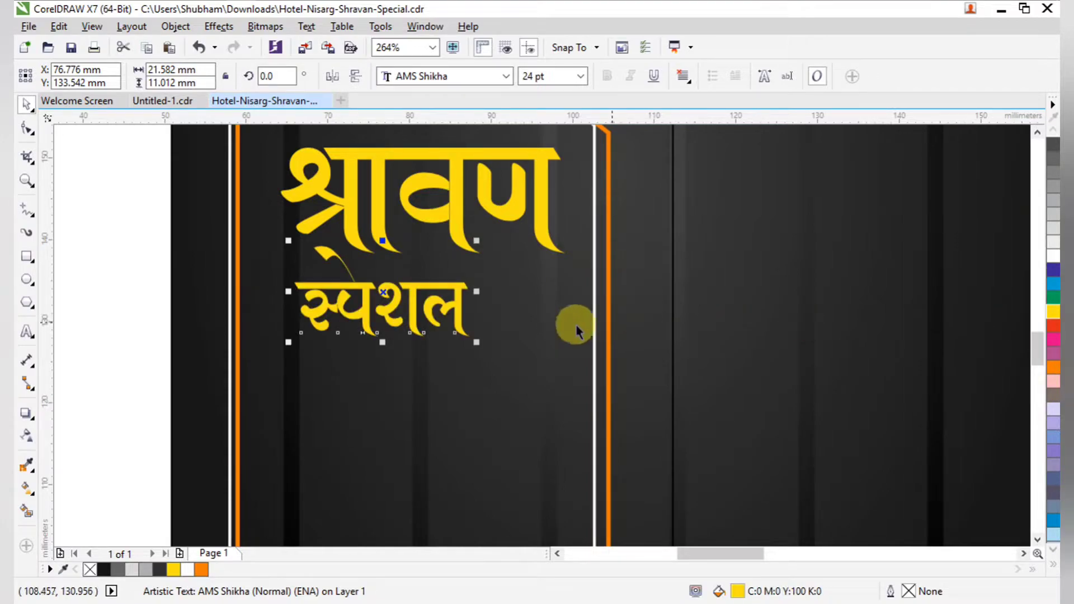
- Try "स्पेशल" at about 36 pt, undo the enlargement and leave the word slightly higher, closer to "श्रावण"
left_click_drag(476, 342, 529, 370)
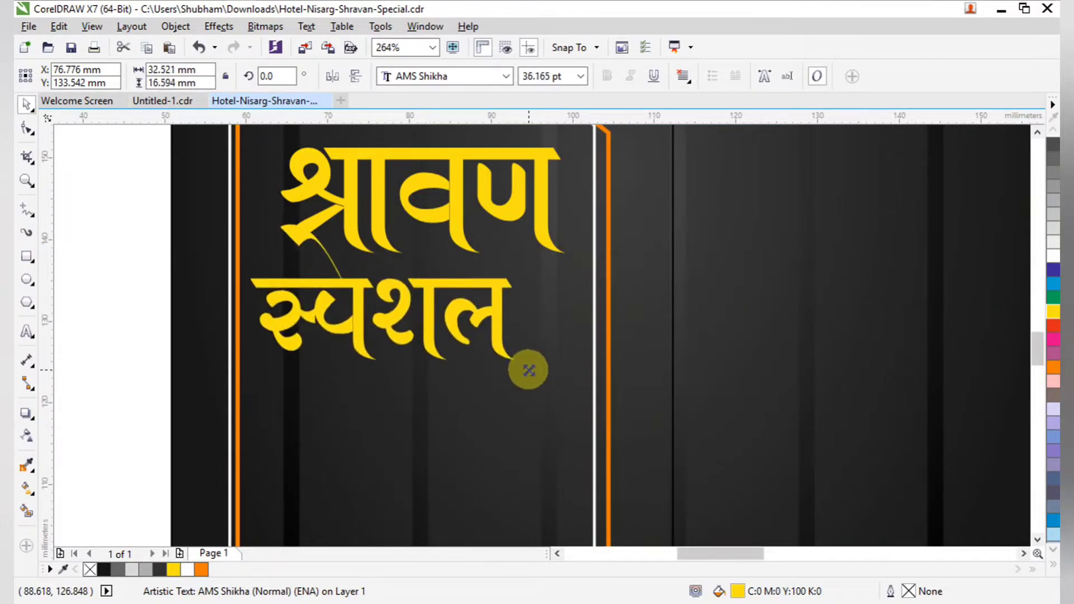
mouse_move(471, 286)
left_mouse_down()
mouse_move(489, 310)
mouse_move(470, 296)
mouse_move(497, 299)
mouse_move(462, 280)
left_mouse_up()
key("ctrl+z")
key("ctrl+z")
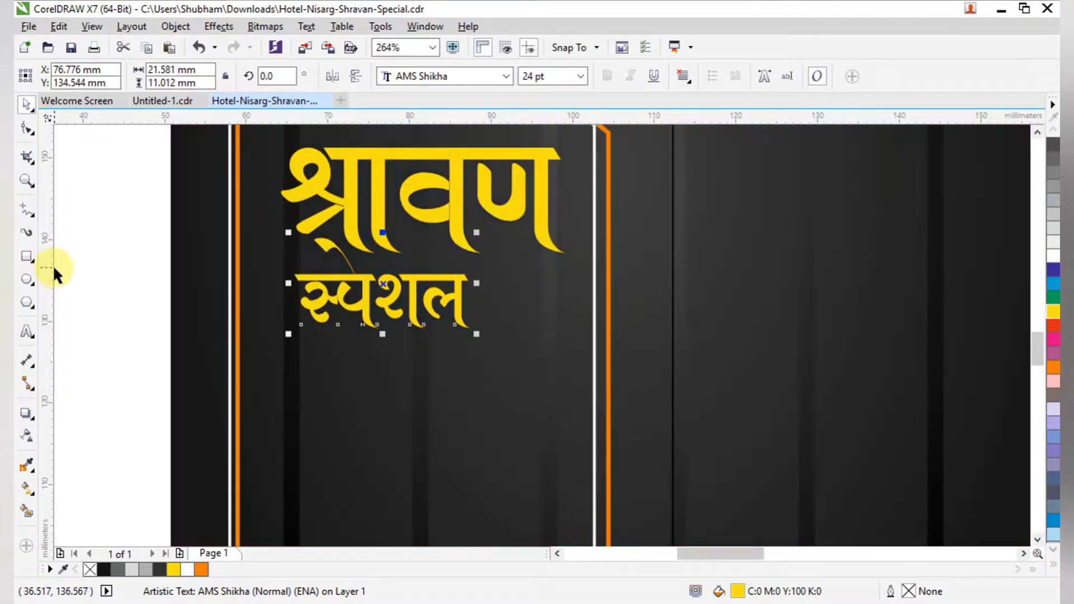
- Move the lines "अस्सल मराठमोळ" and "घरगुती जेवन" together into the left frame below "स्पेशल"
left_click(213, 263)
scroll(285, 270, "down", 3)
left_click(633, 436)
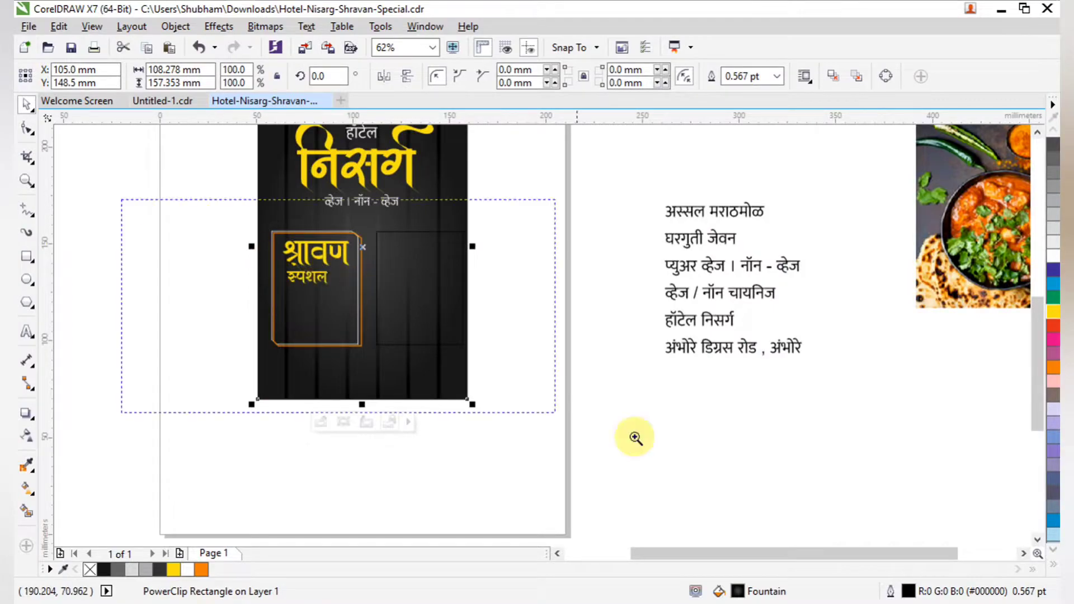
scroll(727, 430, "up", 2)
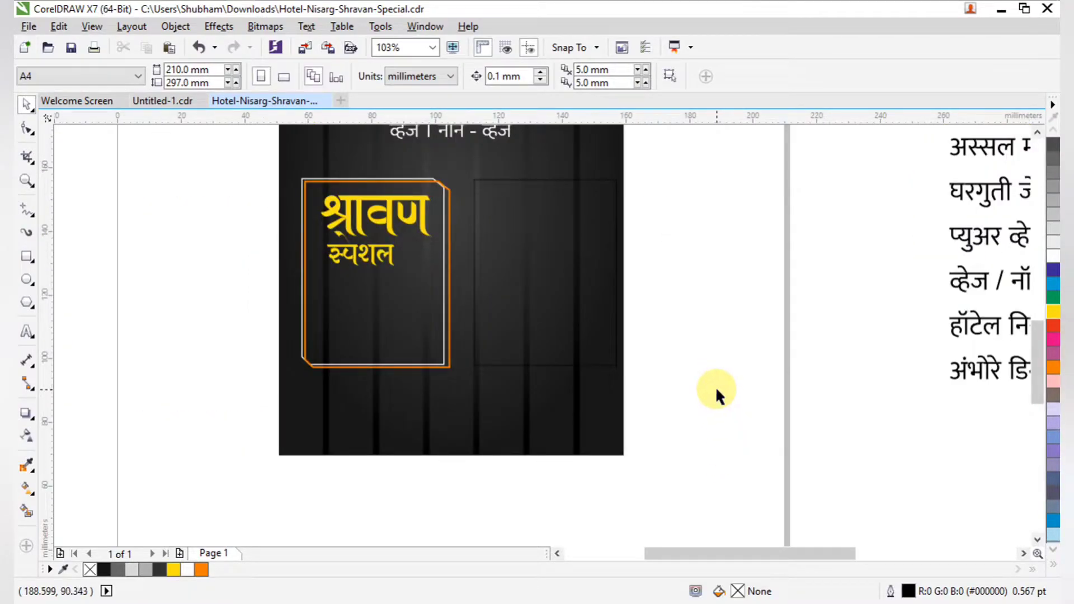
scroll(716, 390, "down", 2)
key("F2")
left_click_drag(415, 217, 931, 451)
scroll(884, 347, "up", 2)
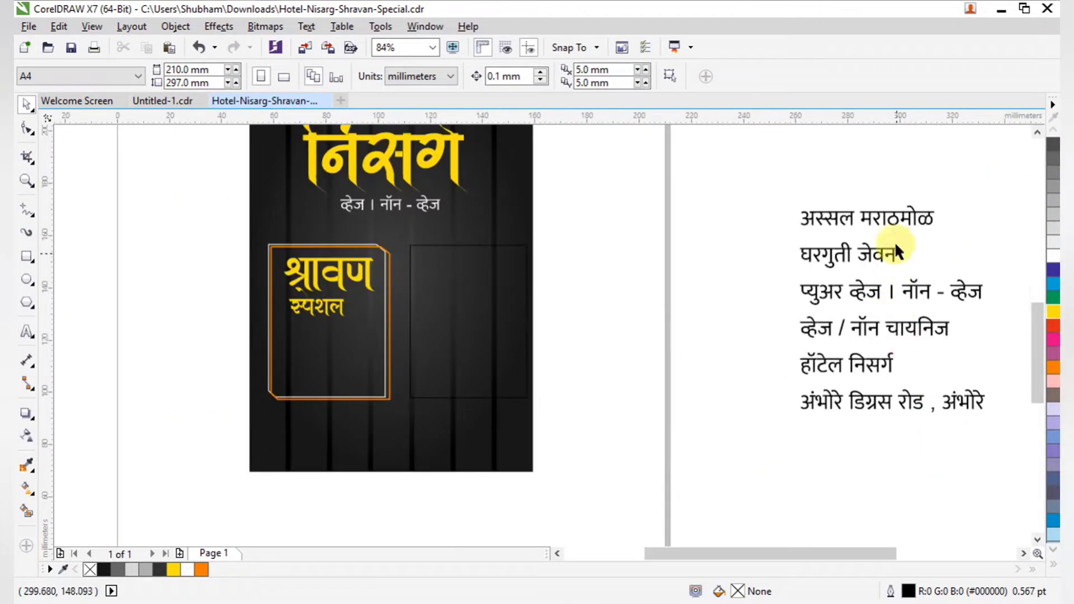
left_click(887, 226)
left_click(887, 256, "shift")
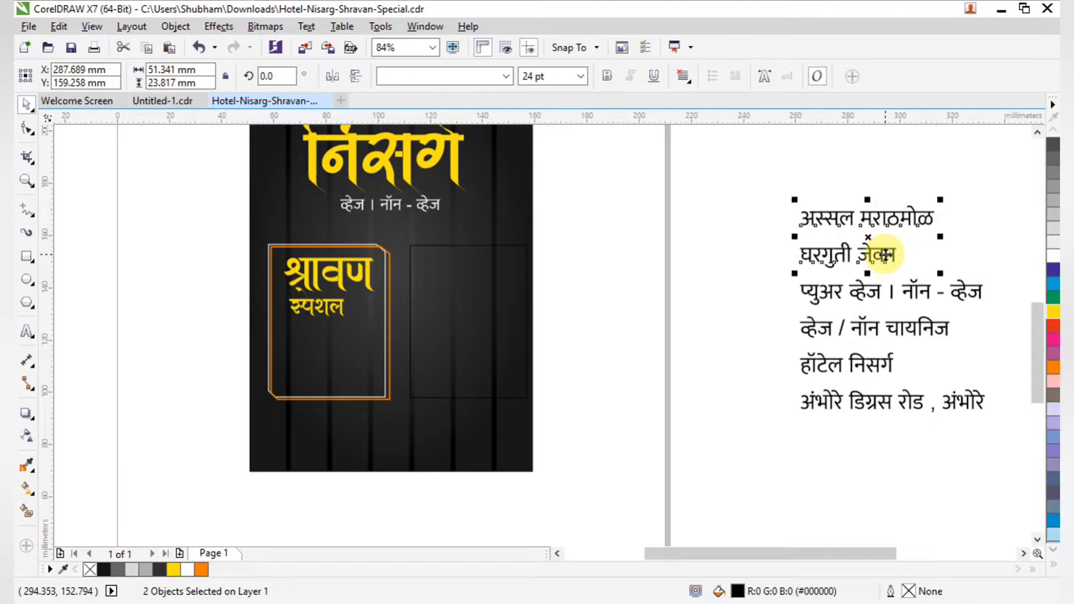
left_click_drag(866, 237, 347, 358)
scroll(494, 445, "up", 3)
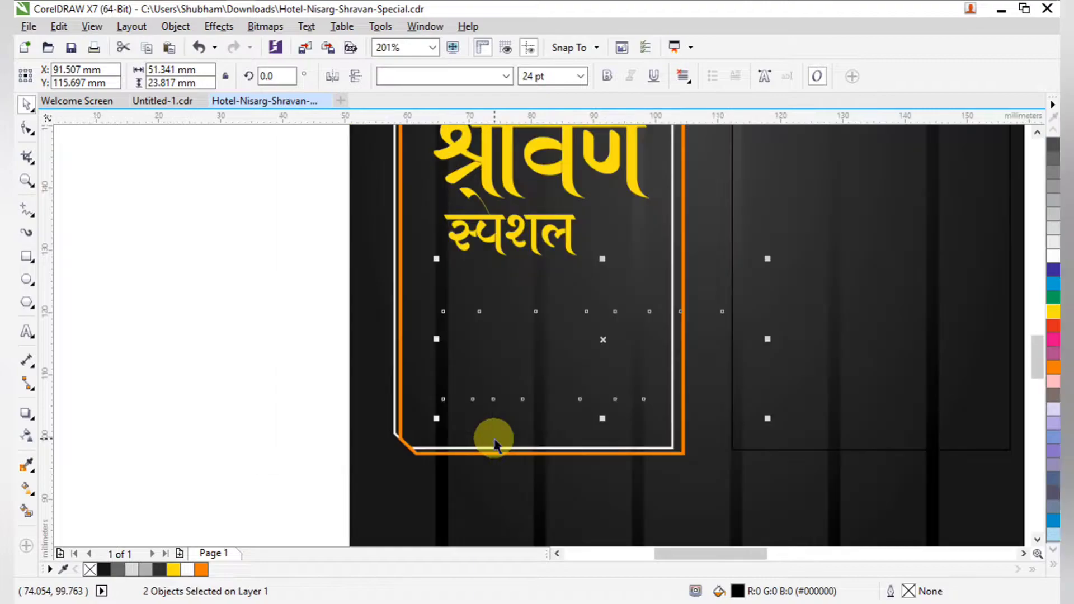
left_click(225, 225)
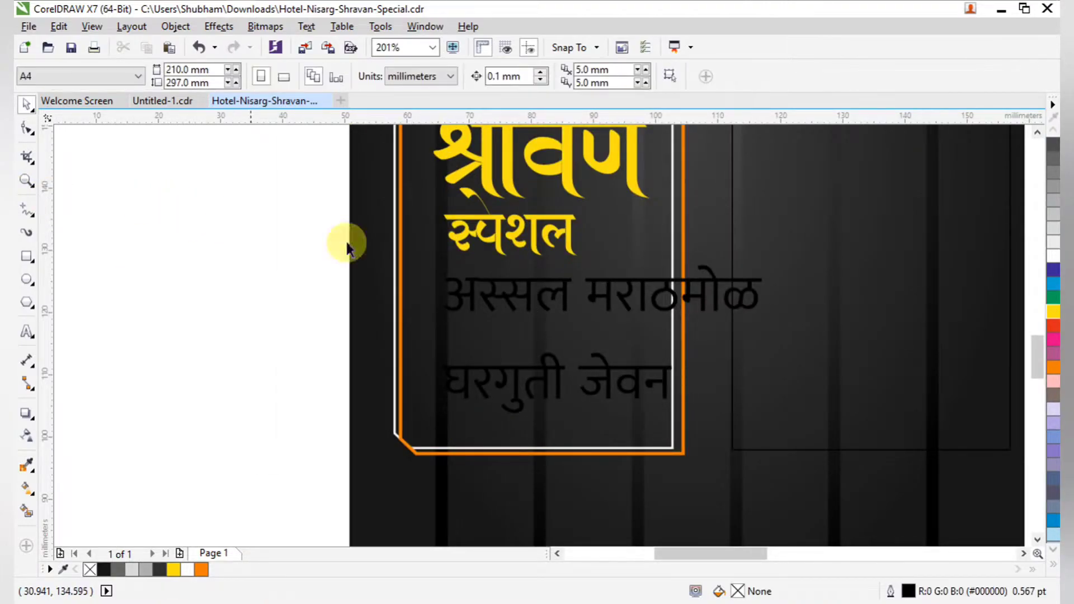
- Shrink "अस्सल मराठमोळ" to about 13.3 pt and set its font to Mukta ExtraBold
left_click(712, 308)
left_click_drag(762, 319, 706, 298)
left_click(614, 72)
left_click(505, 76)
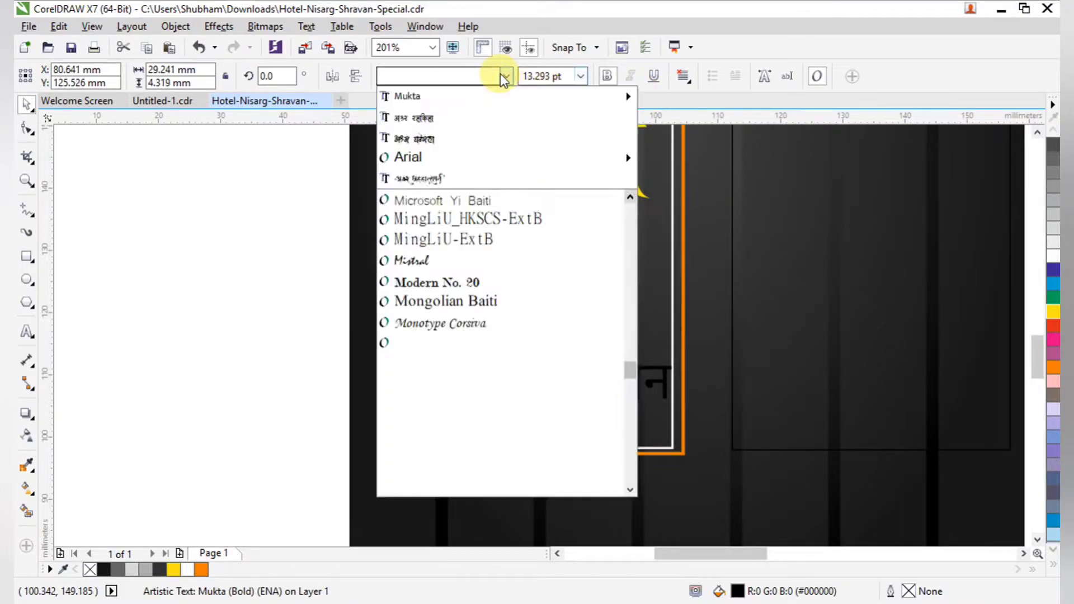
mouse_move(565, 99)
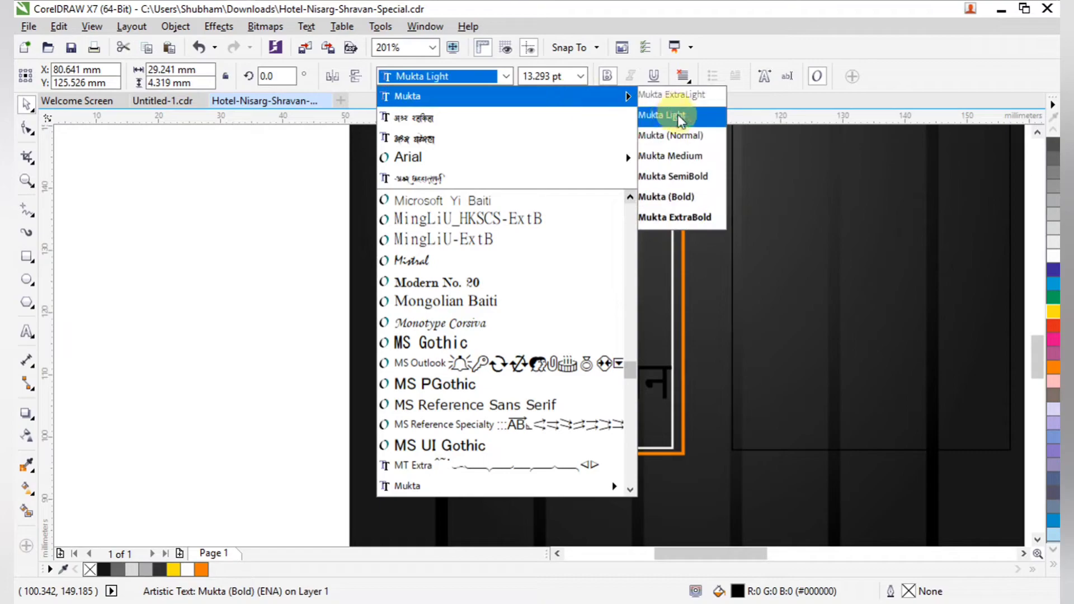
left_click(687, 216)
- Enlarge "अस्सल मराठमोळ" to about 18 pt so it nearly fills the frame's width, and fill it white
scroll(707, 312, "up", 2)
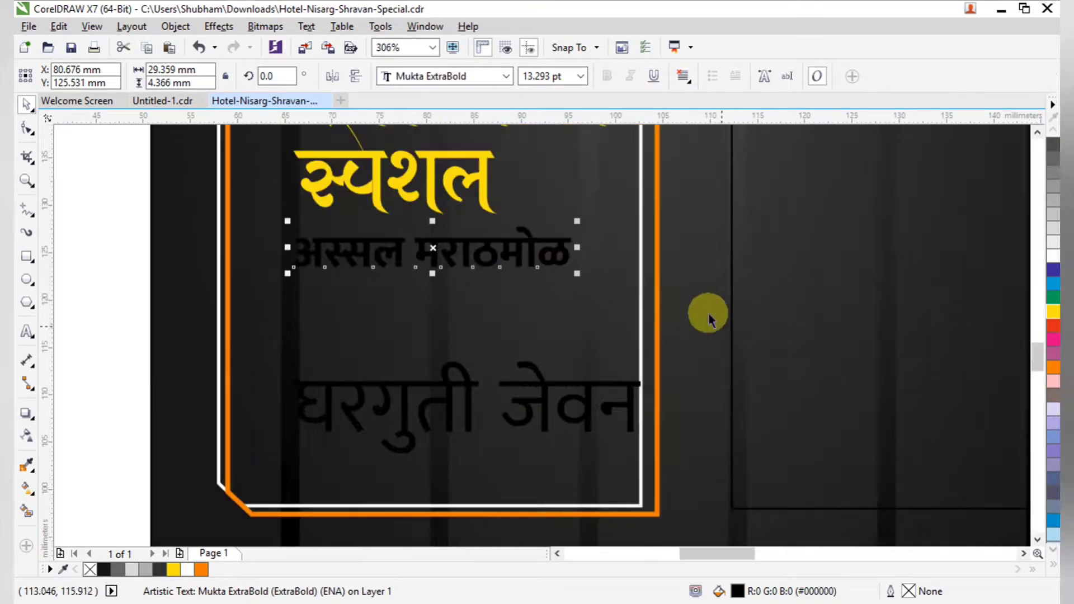
left_click_drag(577, 274, 621, 314)
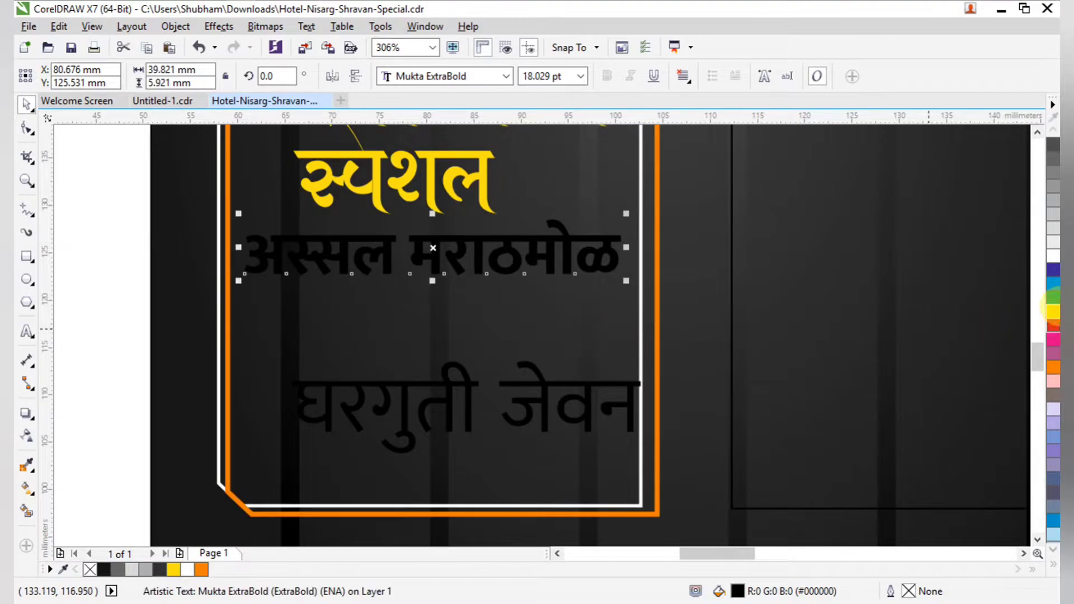
left_click(1044, 257)
- Set the line "घरगुती जेवन" in Mukta ExtraBold and fill it white
left_click(415, 396)
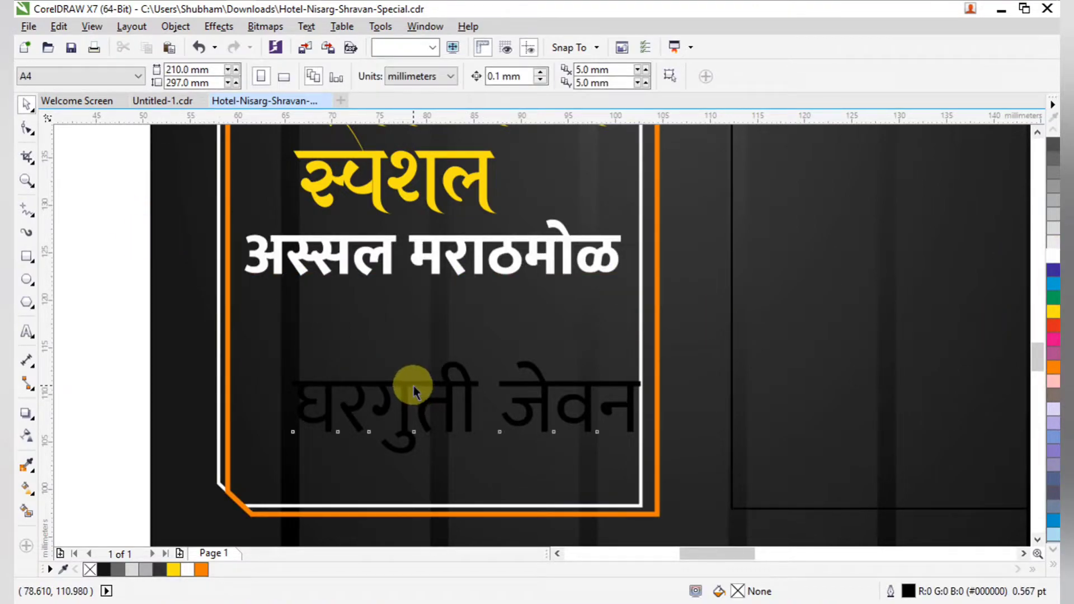
left_click(414, 386)
left_click(455, 78)
mouse_move(572, 94)
left_click(697, 216)
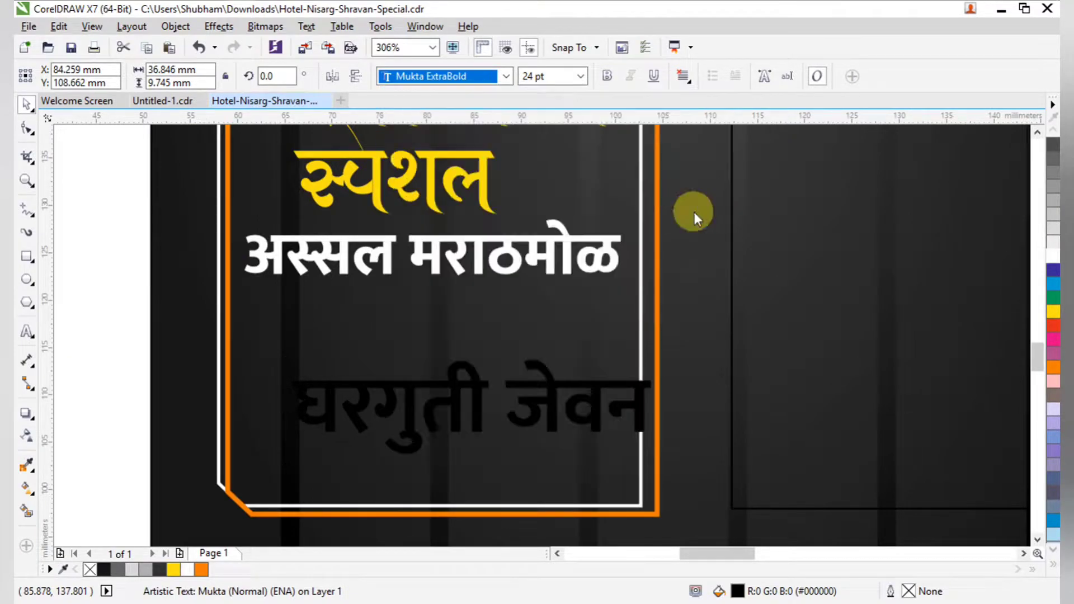
left_click(1053, 260)
- Move "घरगुती जेवन" directly below "अस्सल मराठमोळ" and enlarge it to about 25.6 pt
left_click_drag(560, 381, 516, 304)
left_click_drag(615, 381, 624, 388)
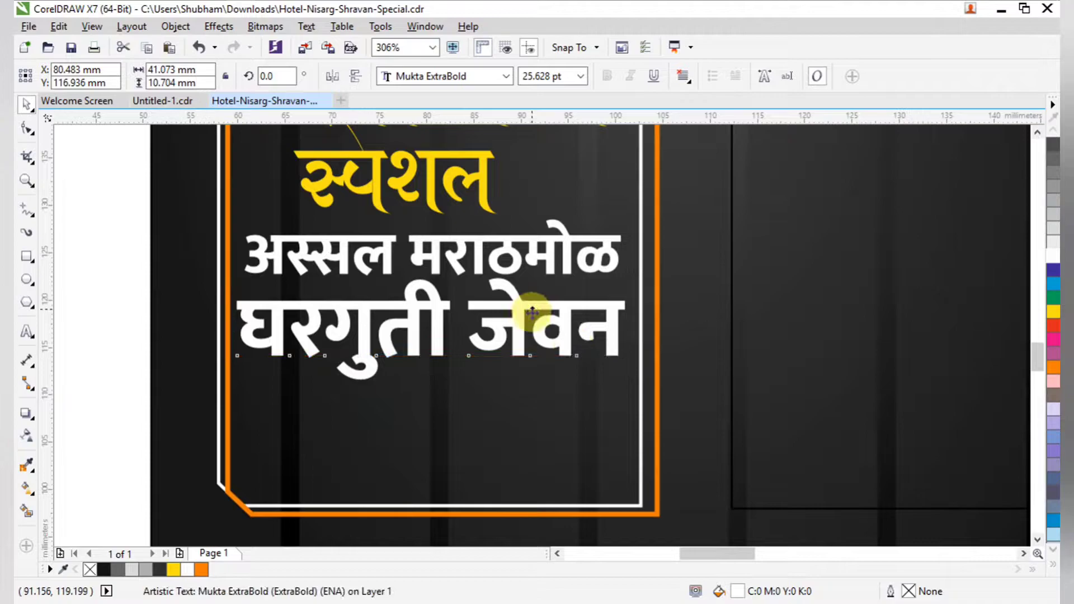
left_click(98, 265)
- Bring "प्युअर व्हेज । नॉन - व्हेज" and "व्हेज / नॉन चायनिज" beside the poster and group them centre-aligned
scroll(236, 302, "down", 4)
left_click_drag(329, 338, 794, 428)
left_click(930, 256)
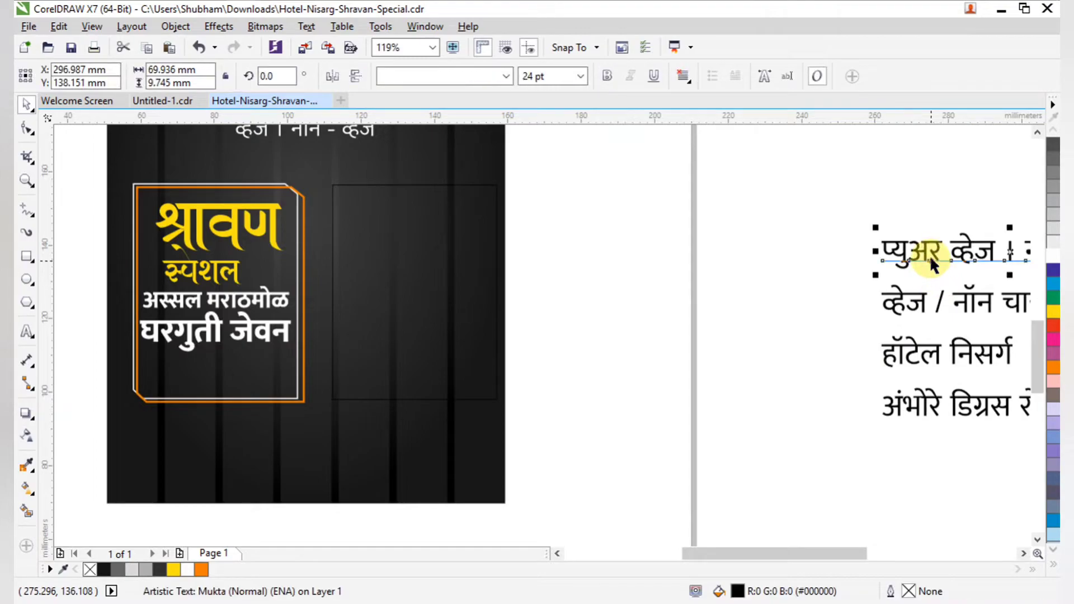
left_click(928, 301, "shift")
left_click_drag(1011, 278, 649, 347)
key("c")
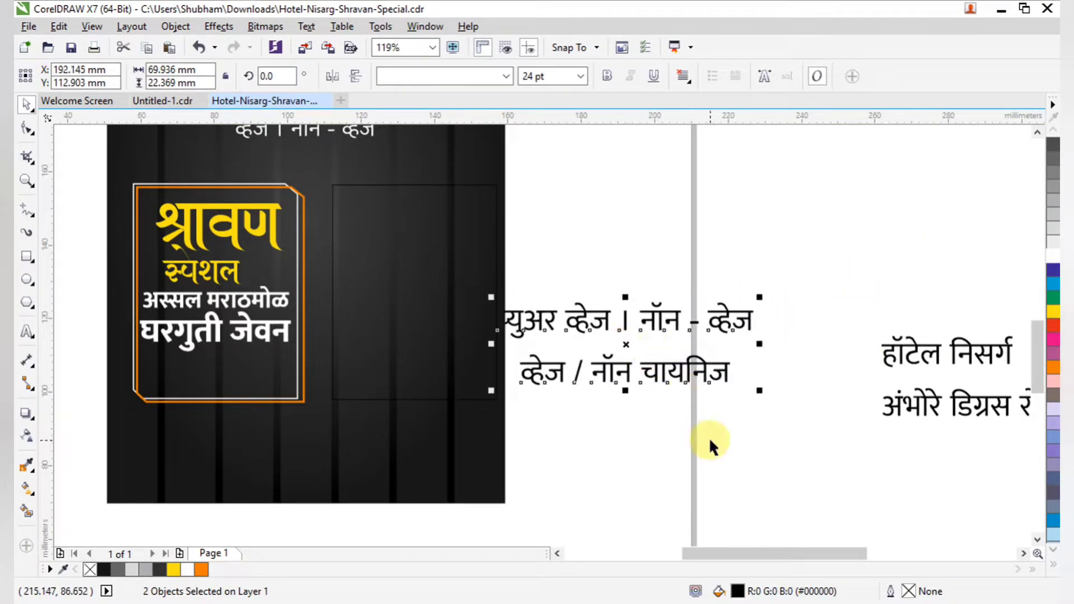
key("ctrl+g")
- Shrink the grouped veg and Chinese lines to about 27.6 mm wide and move them below "घरगुती जेवन" in the frame
left_click_drag(759, 392, 679, 366)
left_click_drag(619, 352, 184, 395)
scroll(400, 445, "up", 3)
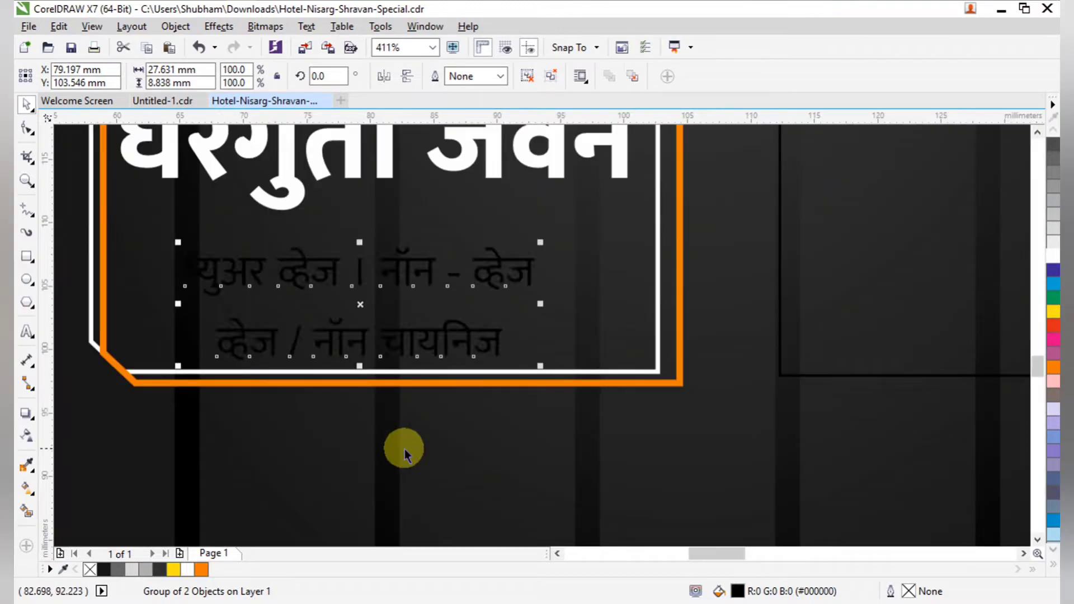
- Centre the grouped veg and Chinese lines horizontally on the white cut-corner frame
left_click(594, 371, "shift")
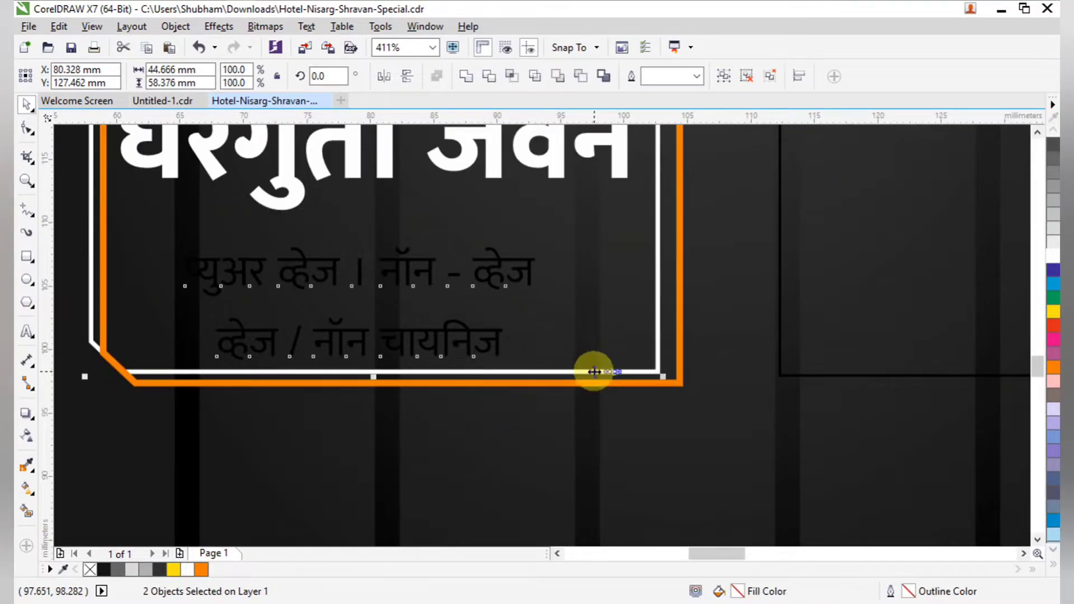
scroll(592, 364, "down", 3)
scroll(220, 299, "up", 3)
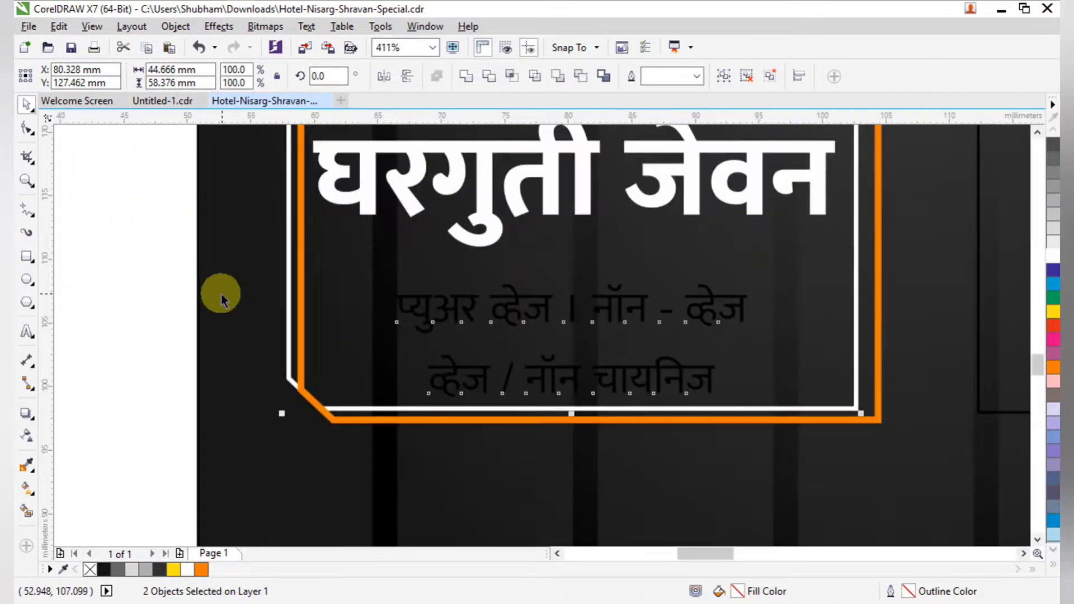
left_click(145, 253)
- Fill the grouped veg and Chinese lines white
left_click(524, 301)
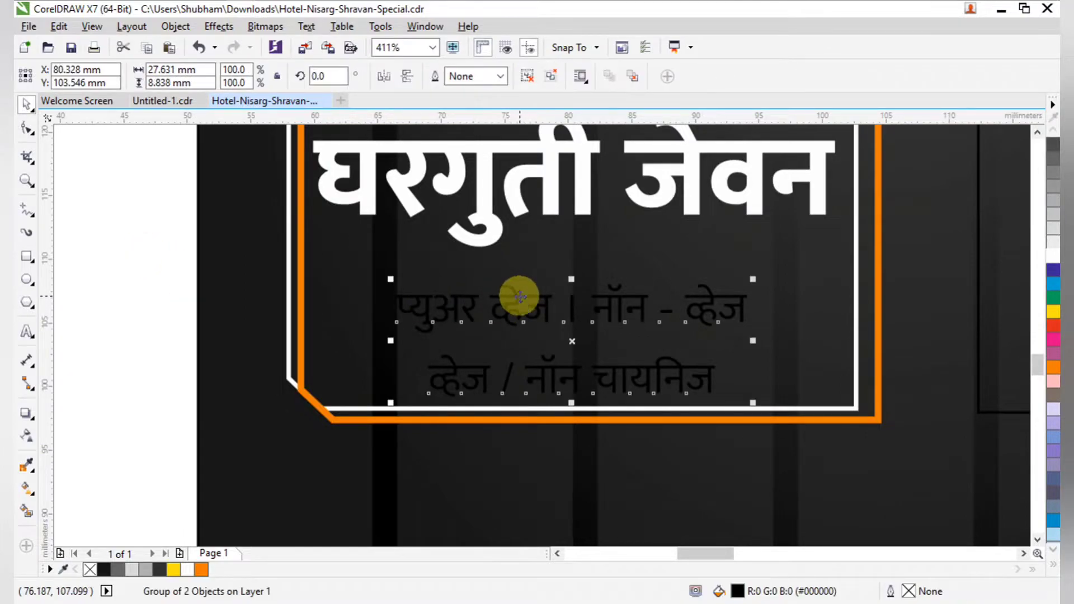
left_click(1053, 257)
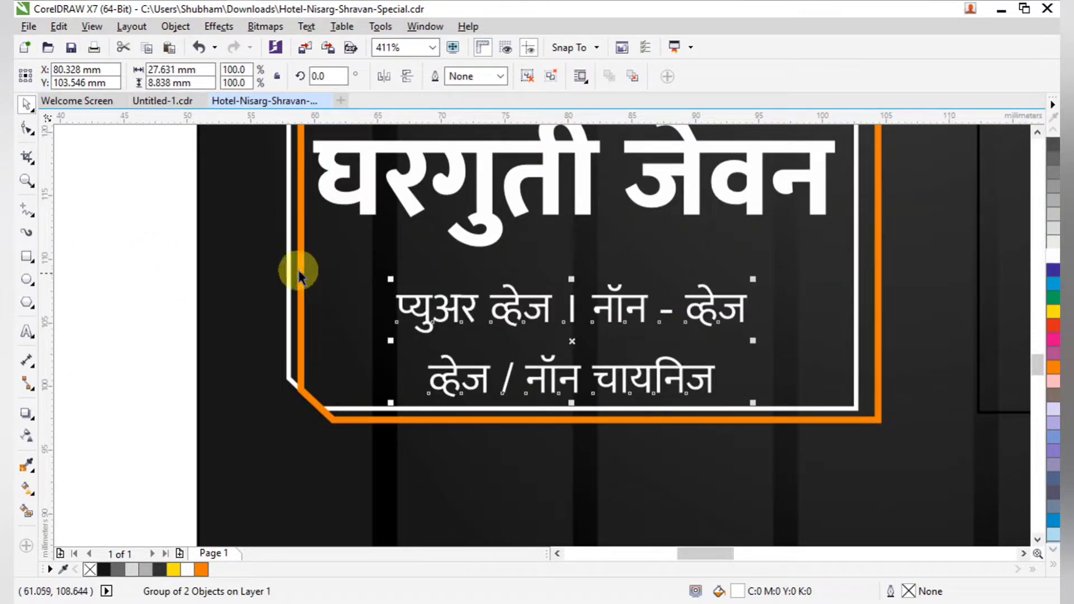
left_click(163, 271)
- Ungroup the two white lines, move "व्हेज / नॉन चायनिज" slightly up to tighten the spacing, and regroup them
left_click(447, 370)
key("ctrl+u")
left_click(137, 307)
left_click(479, 369)
left_click_drag(479, 369, 479, 358)
left_click_drag(121, 306, 803, 407)
key("ctrl+g")
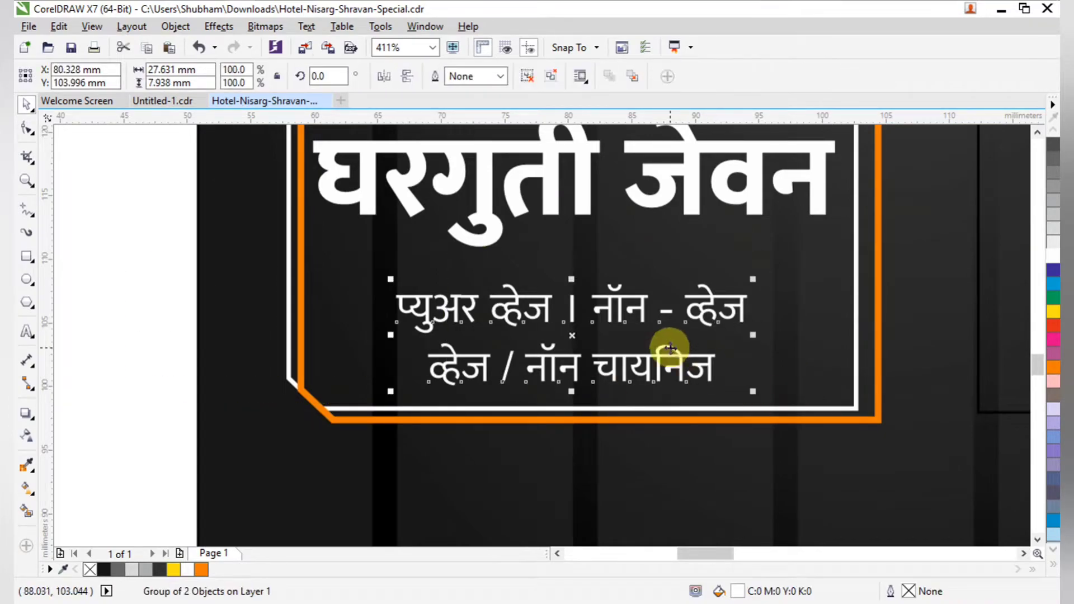
- Nudge the grouped white veg and Chinese lines slightly down within the left frame
key("Down")
key("Down")
key("Down")
key("Down")
key("Down")
key("Down")
left_click(137, 215)
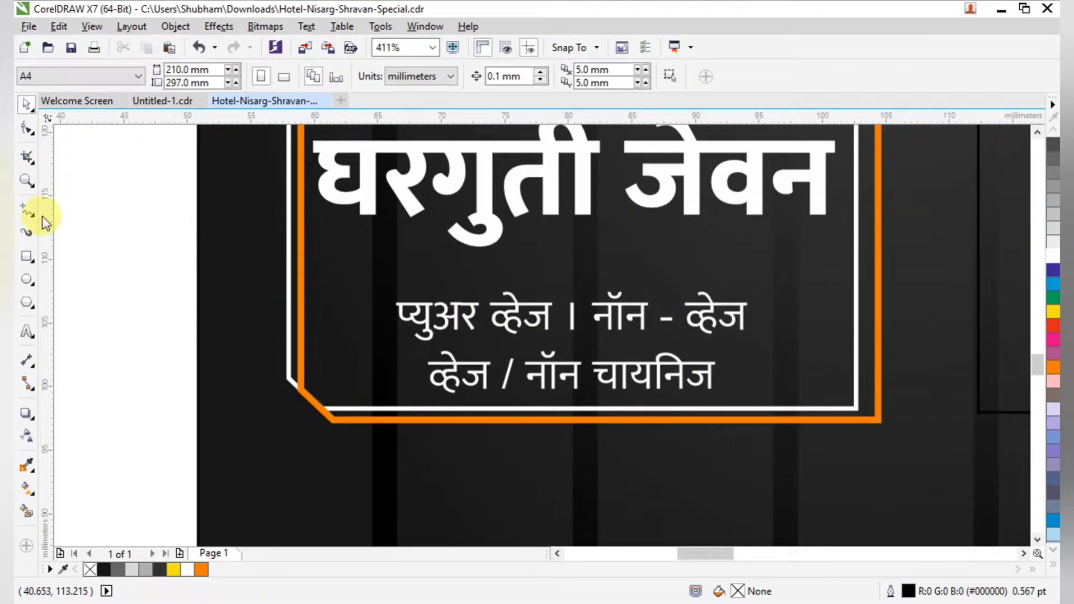
- Draw a horizontal line about 35 mm long with the Freehand tool between "घरगुती जेवन" and the veg lines
left_click(27, 211)
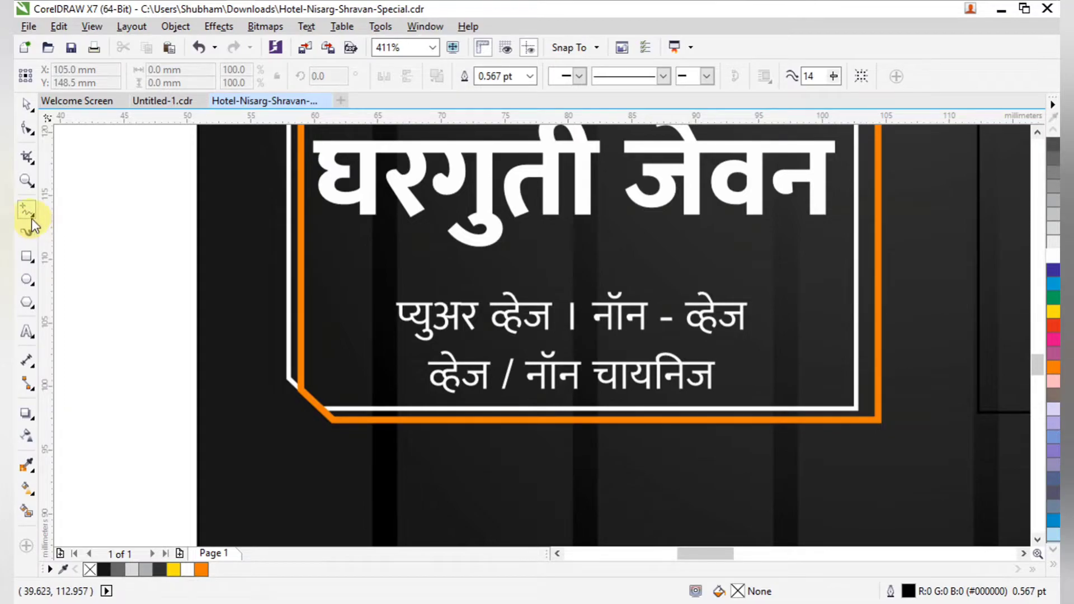
left_click(31, 217)
left_click(75, 209)
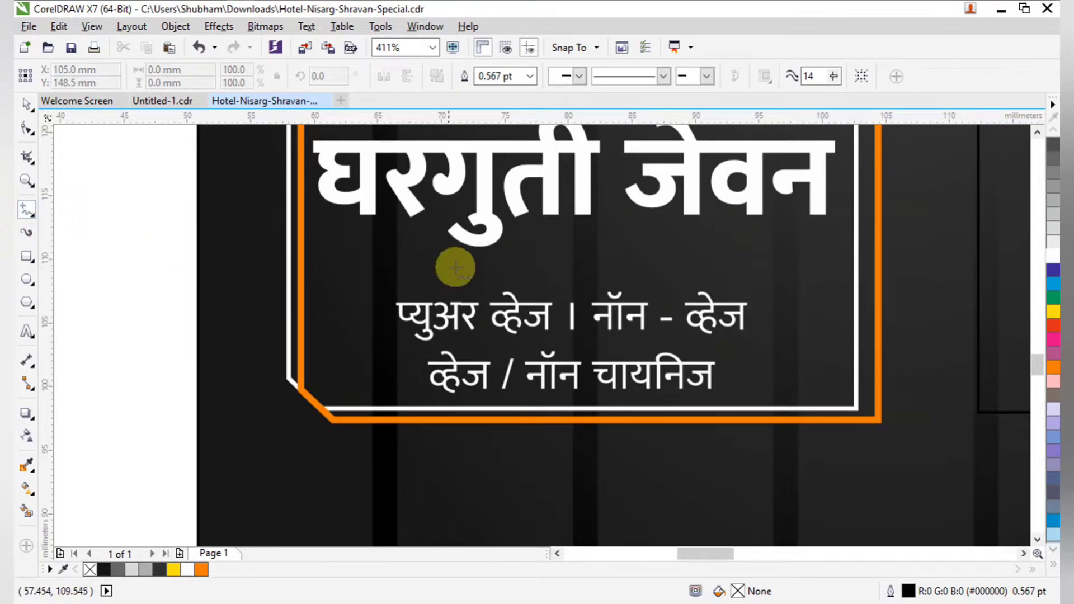
left_click(343, 267)
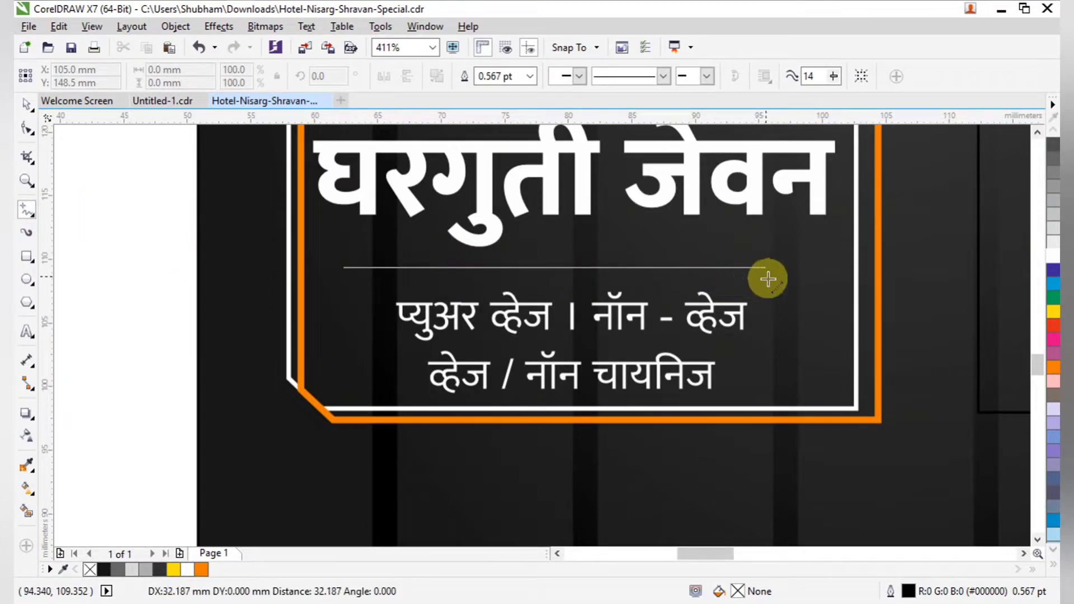
left_click(790, 287, "ctrl")
- Give the divider line a yellow outline and set its width to 4 pt
left_click(529, 79)
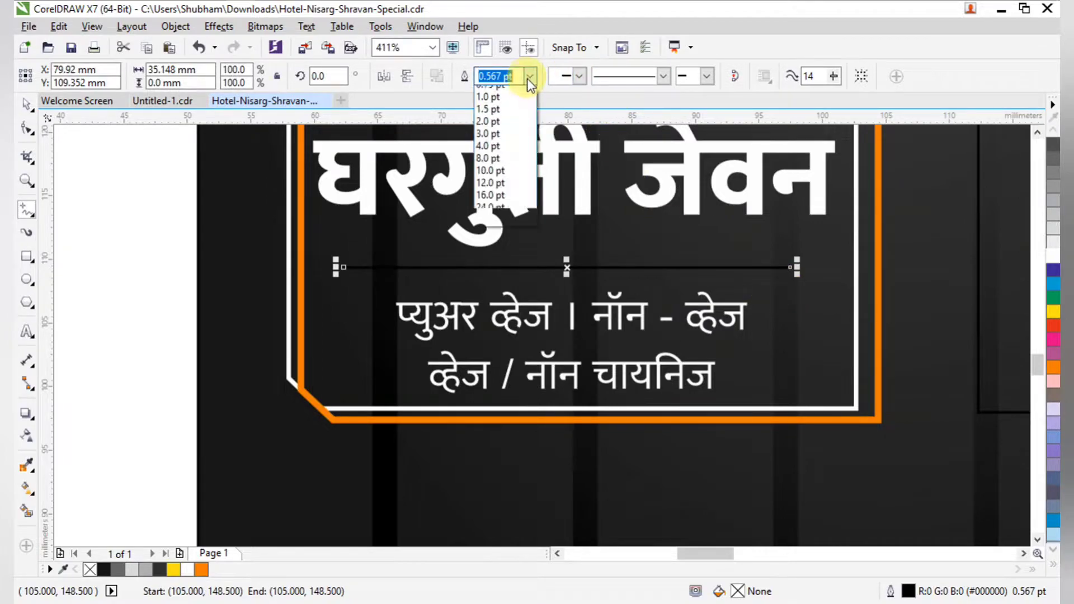
left_click(495, 205)
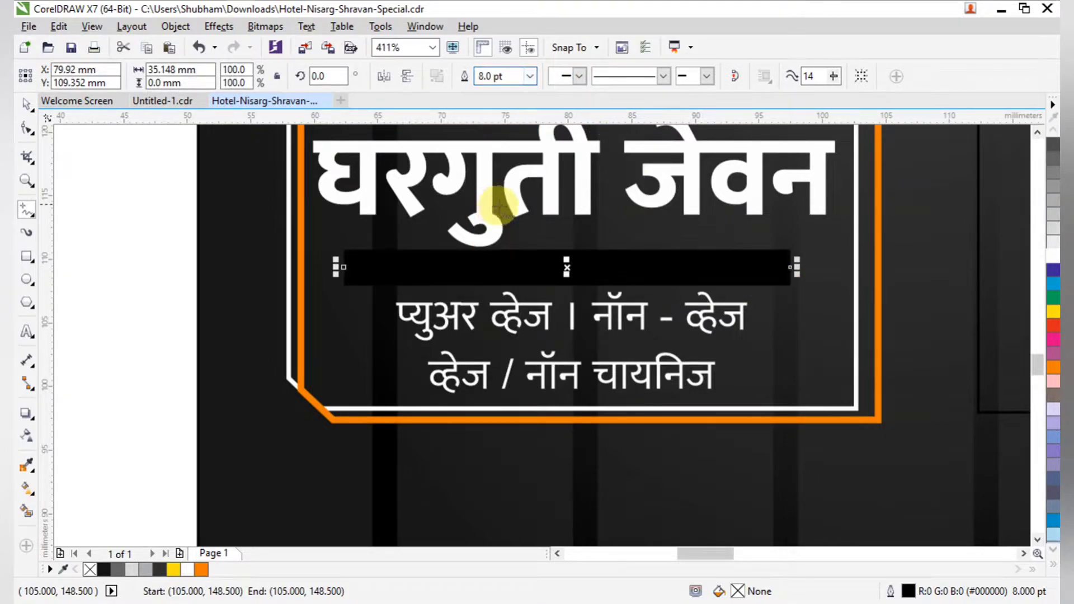
right_click(1053, 316)
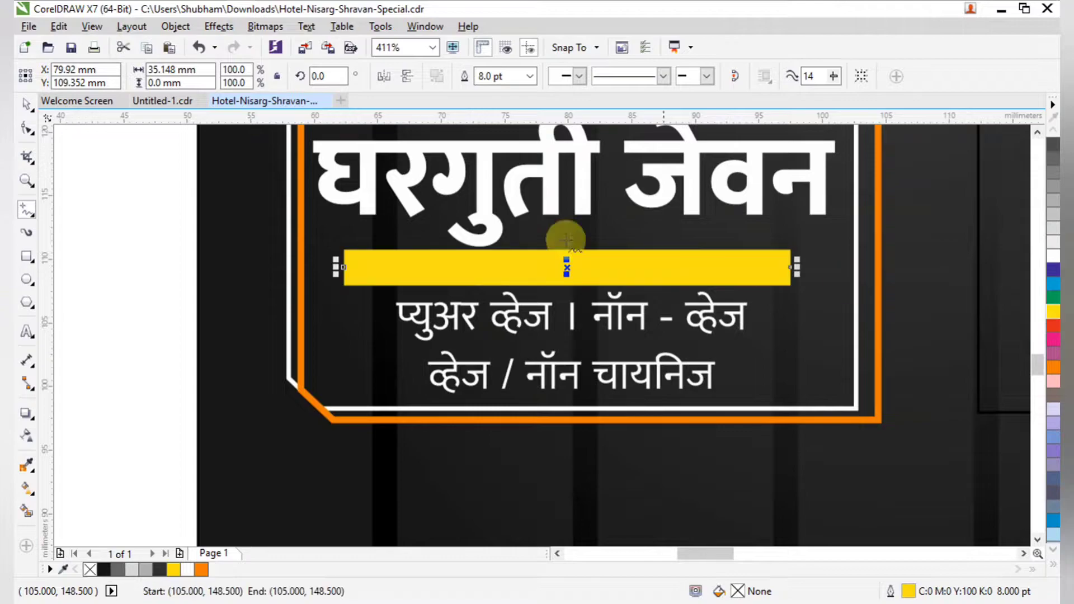
left_click(526, 78)
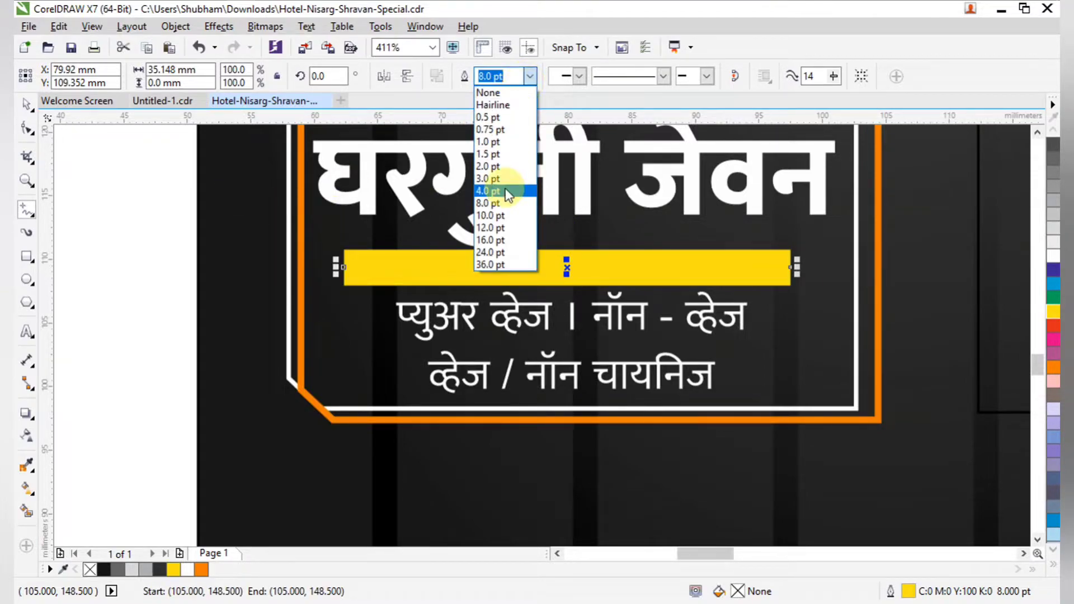
left_click(505, 188)
- Centre the yellow divider line horizontally on the orange cut-corner frame
left_click(25, 107)
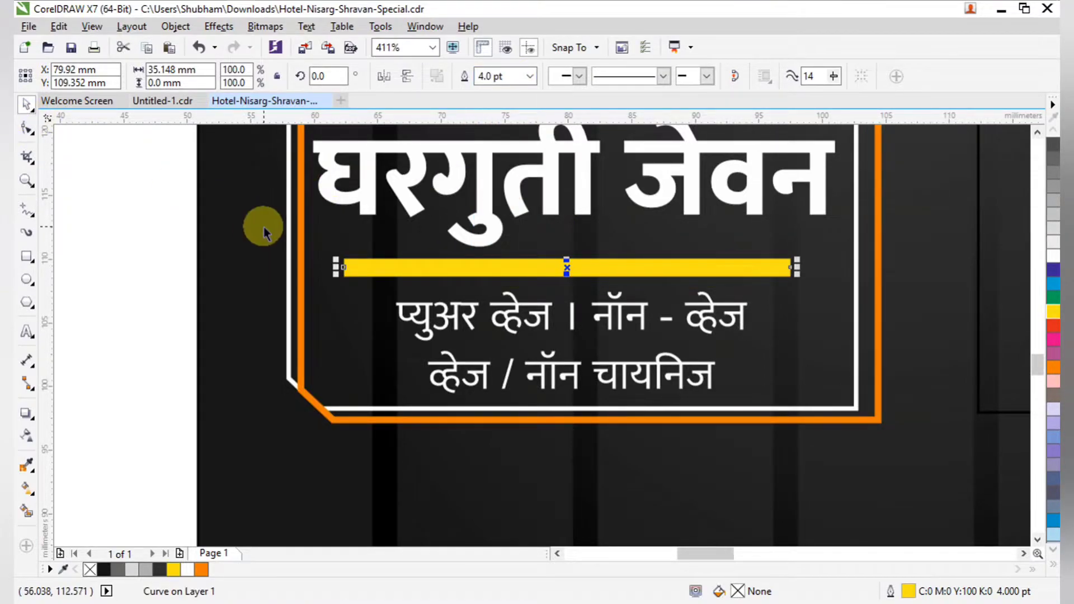
left_click(301, 270, "shift")
key("c")
left_click(131, 237)
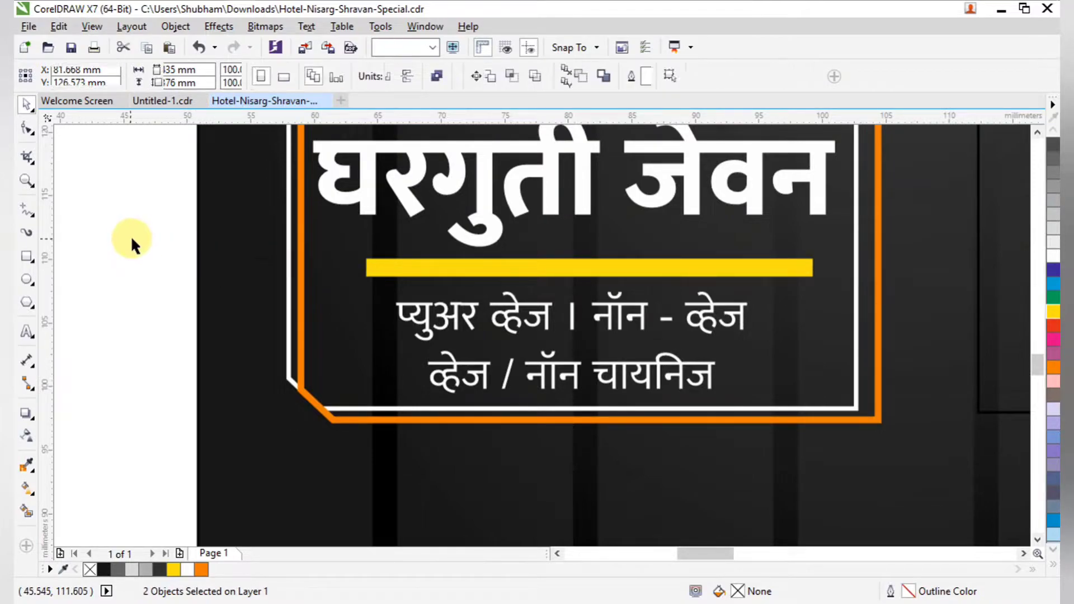
- Review the yellow divider and offer text layout inside the left frame
scroll(497, 324, "down", 3)
scroll(570, 323, "down", 1)
key("F2")
left_click_drag(456, 163, 727, 377)
key("F2")
left_click_drag(281, 211, 906, 522)
scroll(690, 399, "down", 1)
key("F2")
left_click_drag(385, 257, 967, 565)
key("F2")
left_click_drag(178, 162, 639, 405)
- Rotate the empty rectangle beside the offer frame clockwise to about 351.4° and scale it down to 94%
scroll(293, 265, "down", 1)
key("F2")
left_click_drag(245, 190, 770, 500)
left_click(714, 165)
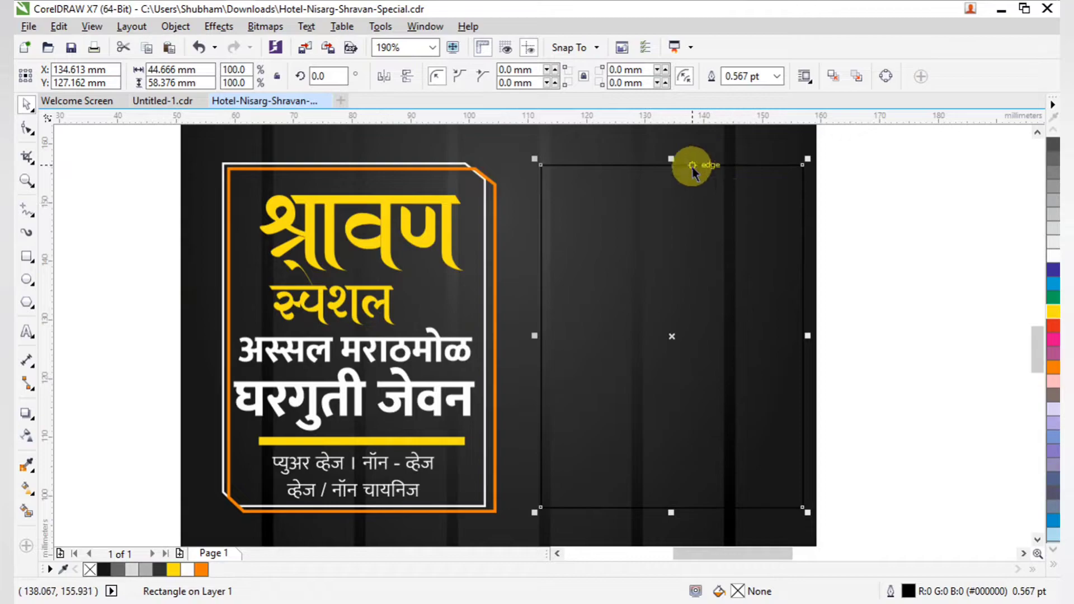
left_click_drag(806, 160, 830, 185)
left_click(903, 325)
left_click(828, 186)
left_click_drag(832, 143, 810, 166)
left_click(884, 254)
- Make a smaller copy of the tilted rectangle inside it, about 42.7 × 52 mm, and shift it slightly down and left
scroll(543, 225, "down", 1)
key("F2")
left_click_drag(521, 182, 717, 394)
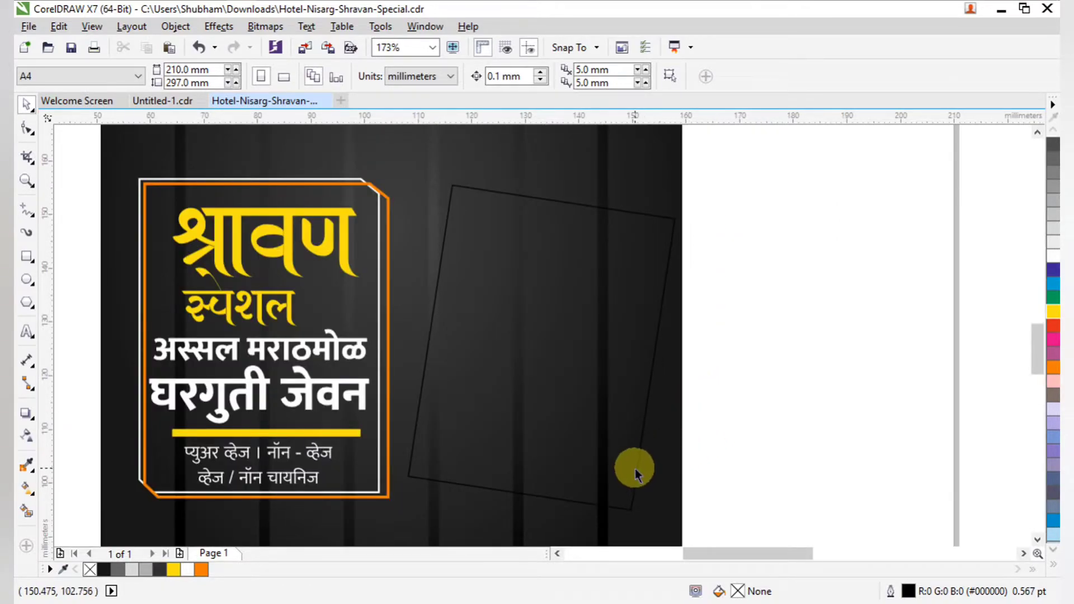
left_click(637, 475)
left_click_drag(680, 515, 666, 495)
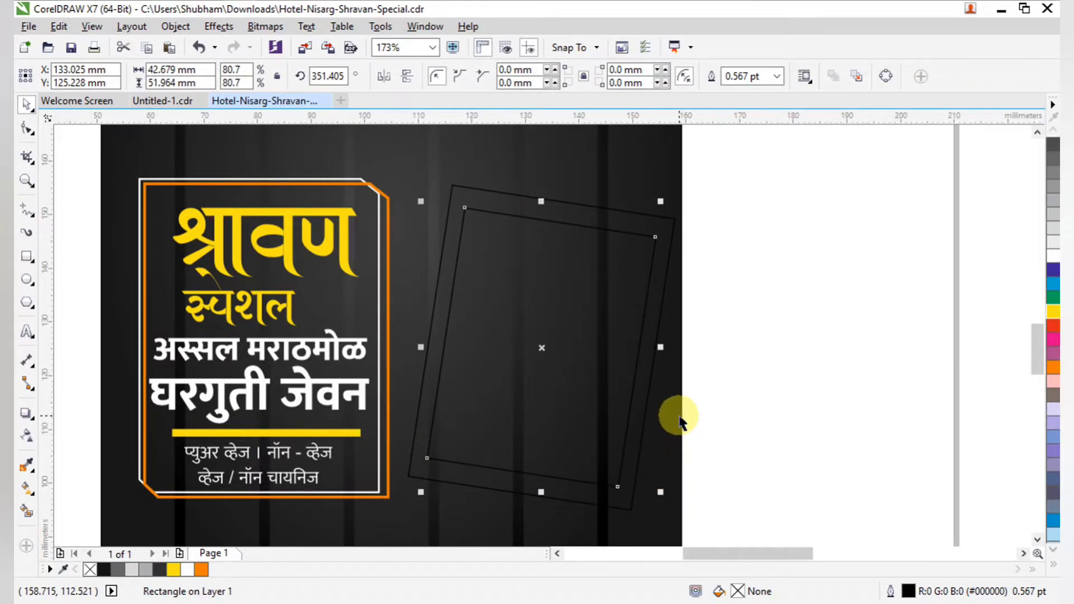
left_click_drag(679, 415, 680, 421)
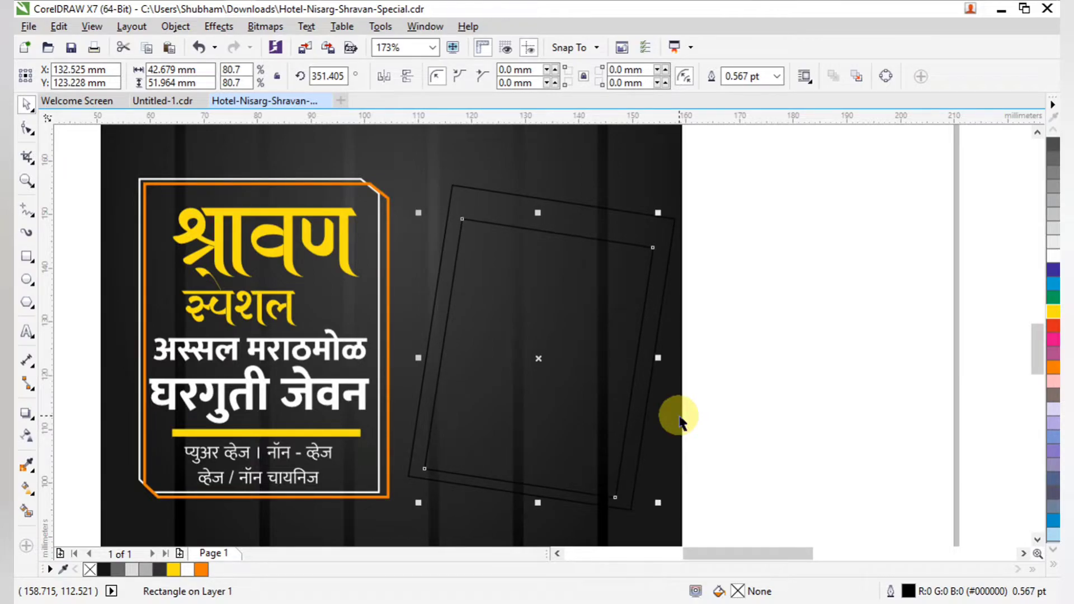
left_click(755, 424)
- Fill the outer tilted rectangle white and move the inner rectangle slightly up and to the right
left_click(672, 246)
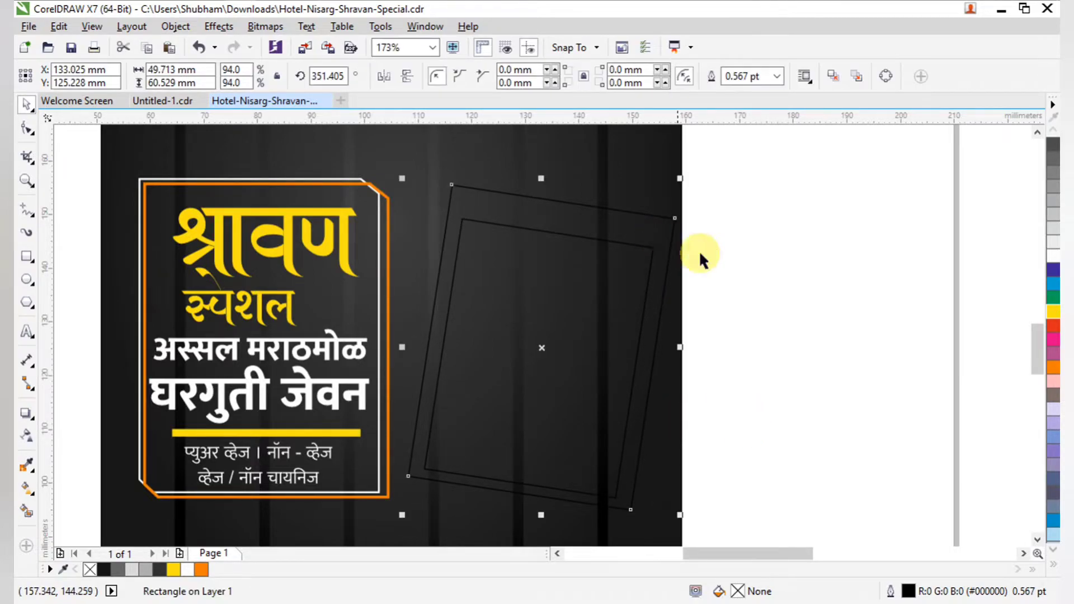
left_click(1052, 261)
left_click(819, 287)
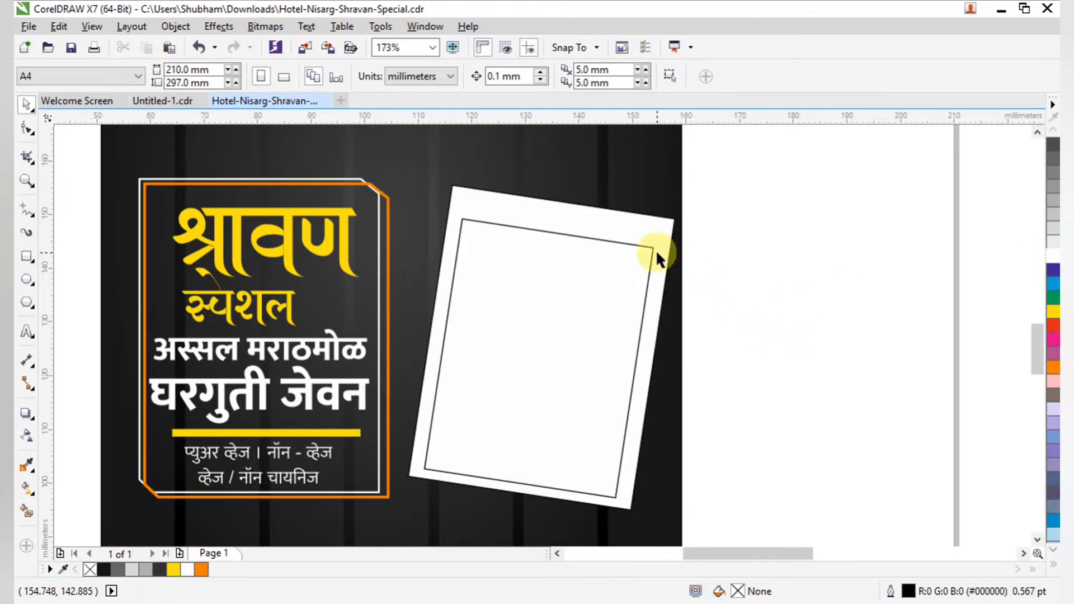
left_click_drag(652, 248, 658, 237)
left_click(793, 326)
- Draw a closed hanging-string triangle about 13 × 12 mm with the Polyline tool on the white tilted frame's upper edge
scroll(666, 312, "down", 2)
key("F2")
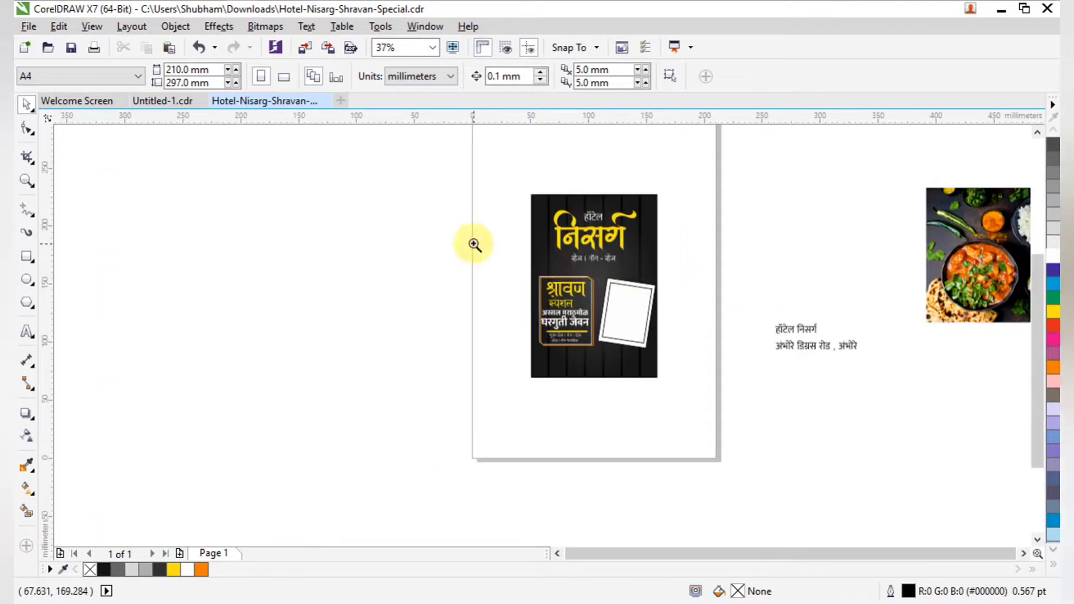
left_click_drag(475, 243, 713, 342)
left_click_drag(478, 196, 960, 402)
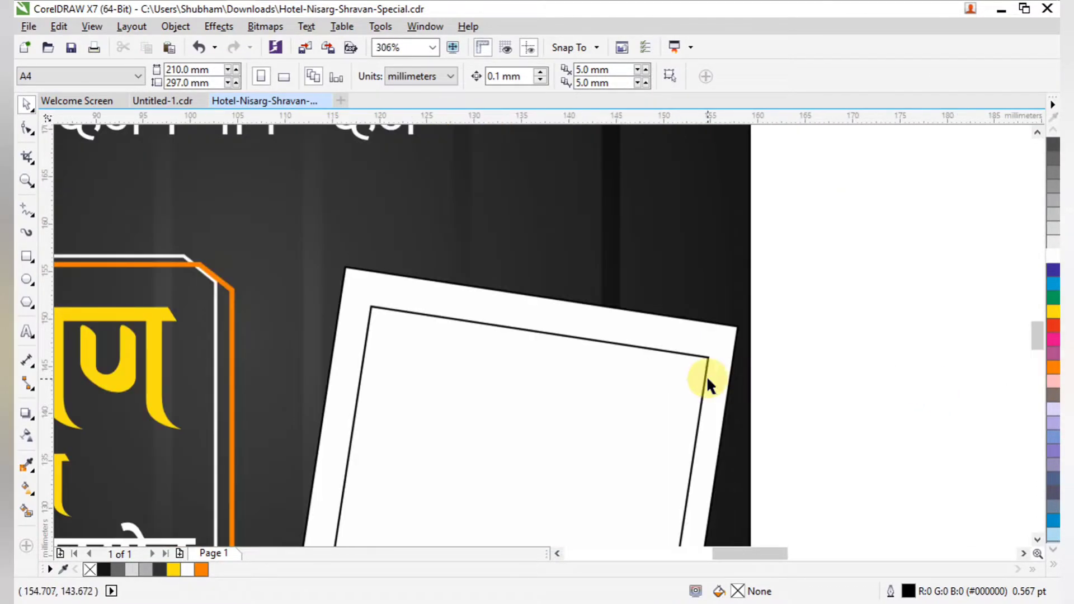
left_click_drag(302, 201, 815, 437)
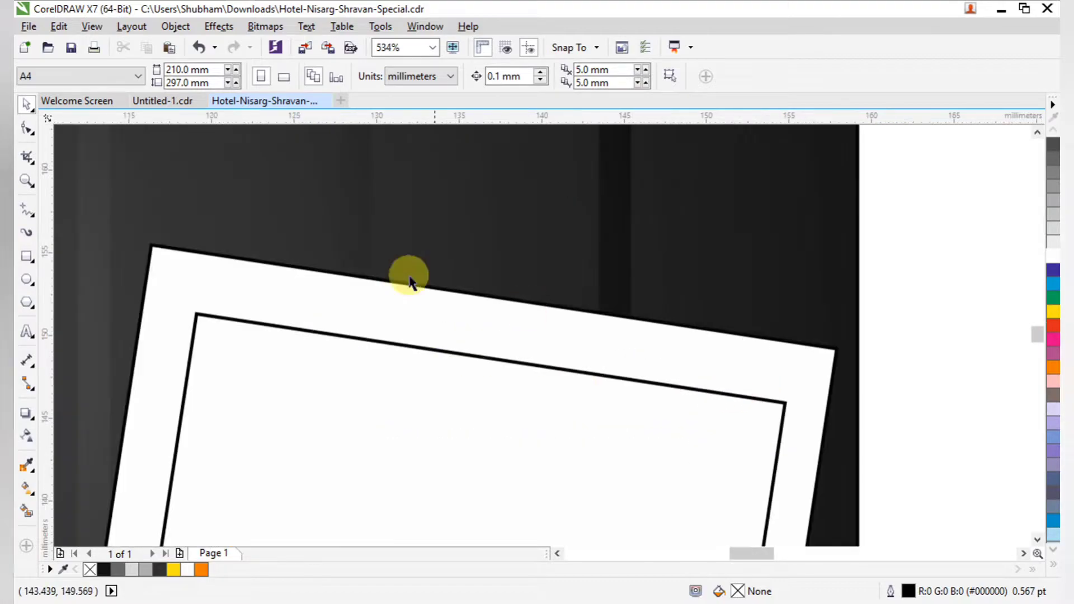
left_click(33, 215)
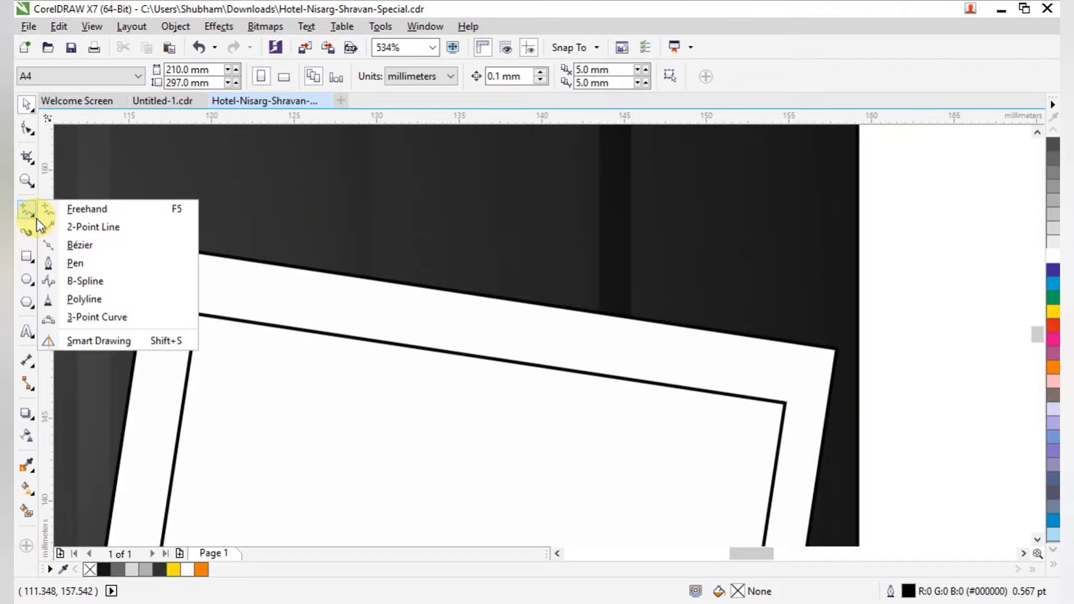
left_click(96, 297)
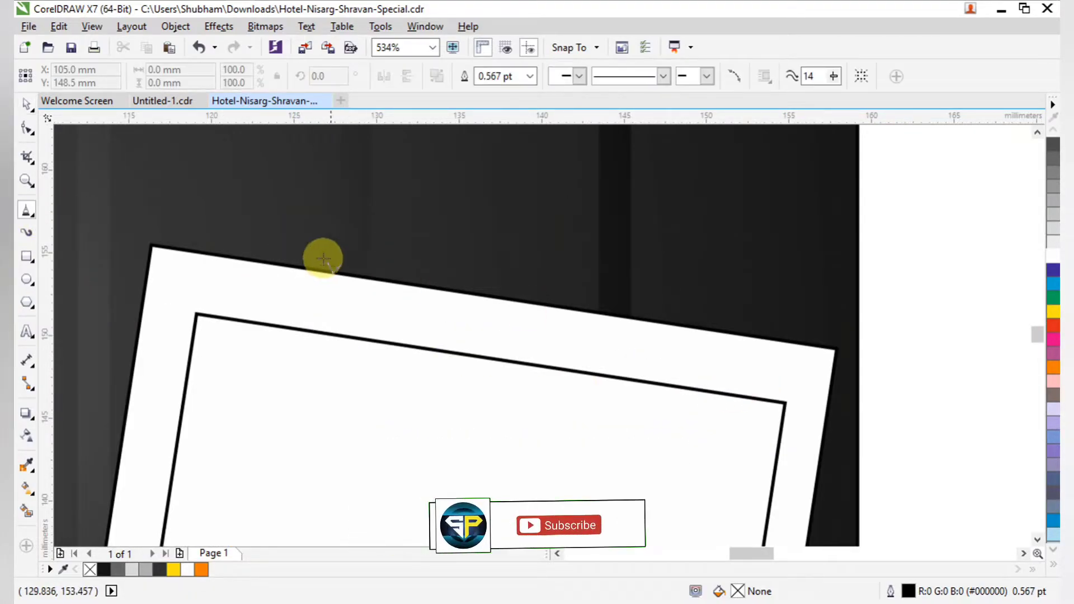
left_click(354, 275)
scroll(470, 179, "up", 2)
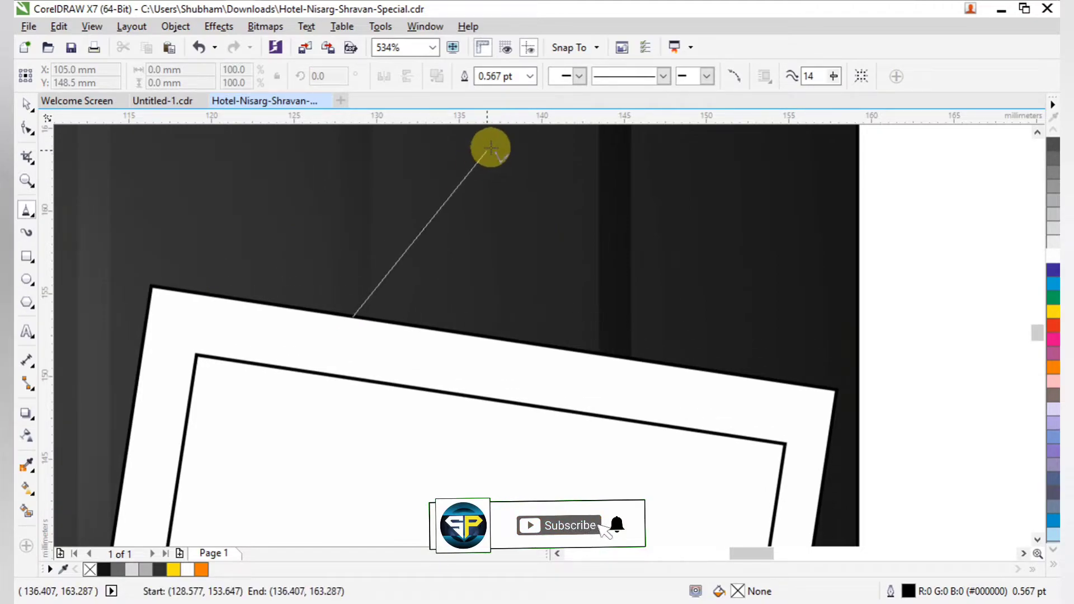
left_click(493, 145)
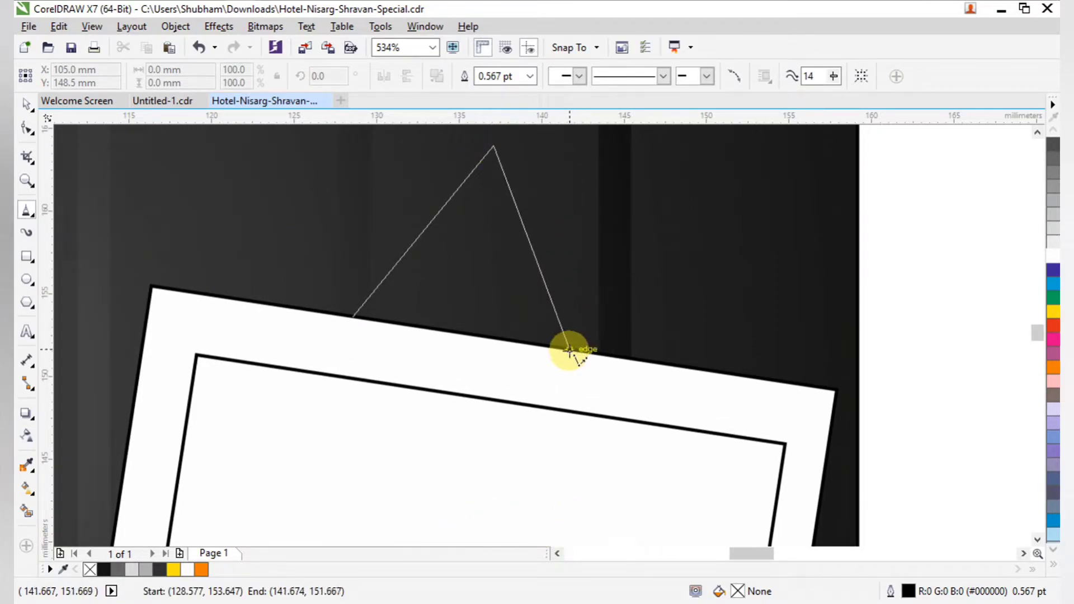
left_click(568, 330)
left_click(352, 318)
scroll(532, 276, "down", 5)
scroll(515, 350, "up", 4)
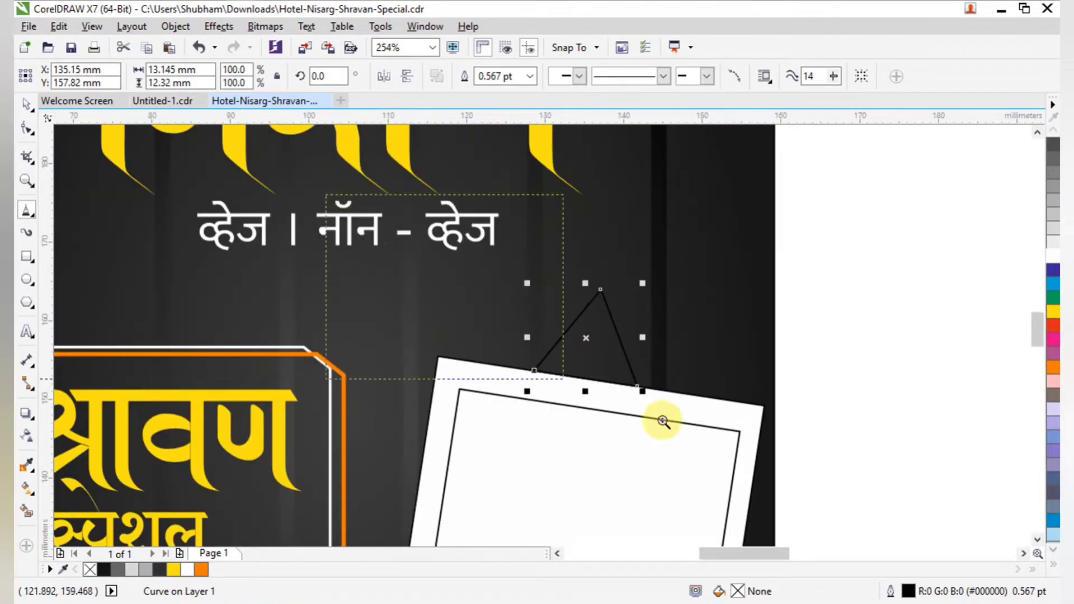
- Move the triangle slightly right and down so its base sits on the white frame, and make its outline white
left_click(26, 105)
left_click(586, 399)
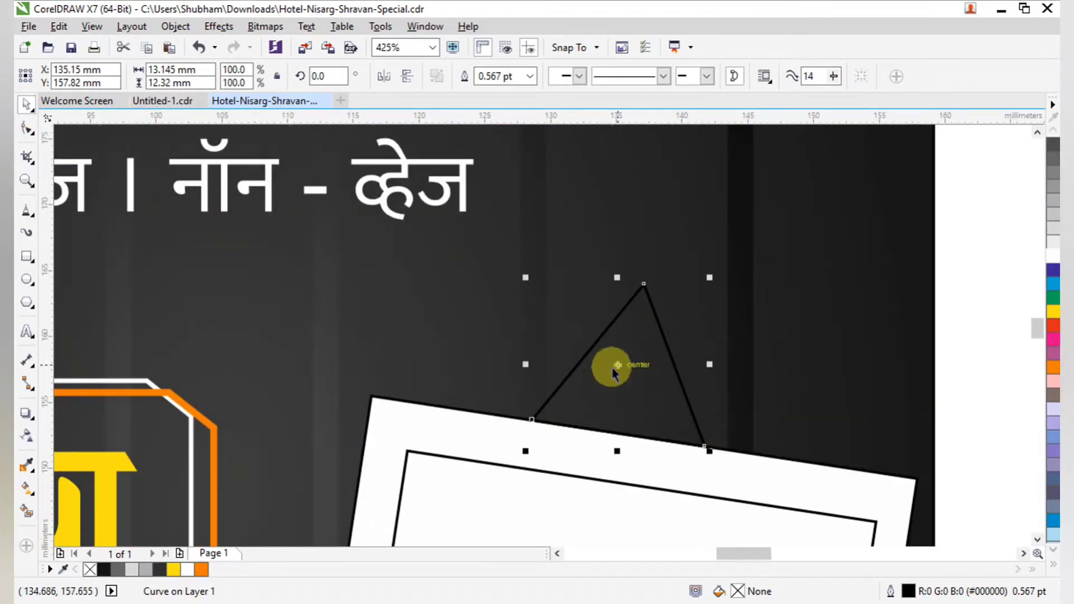
left_click_drag(622, 364, 658, 377)
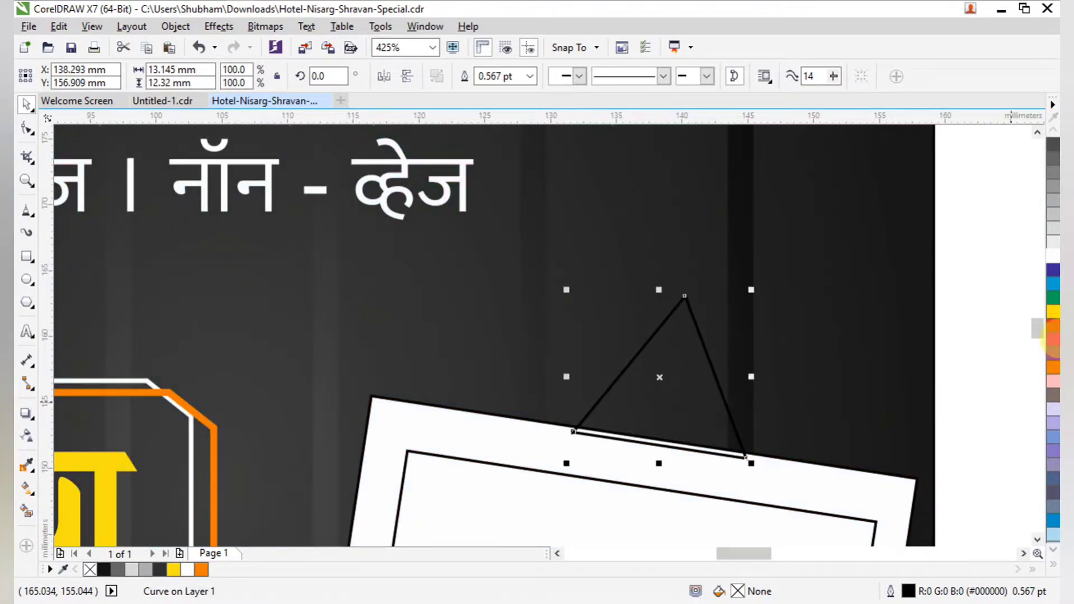
right_click(1054, 266)
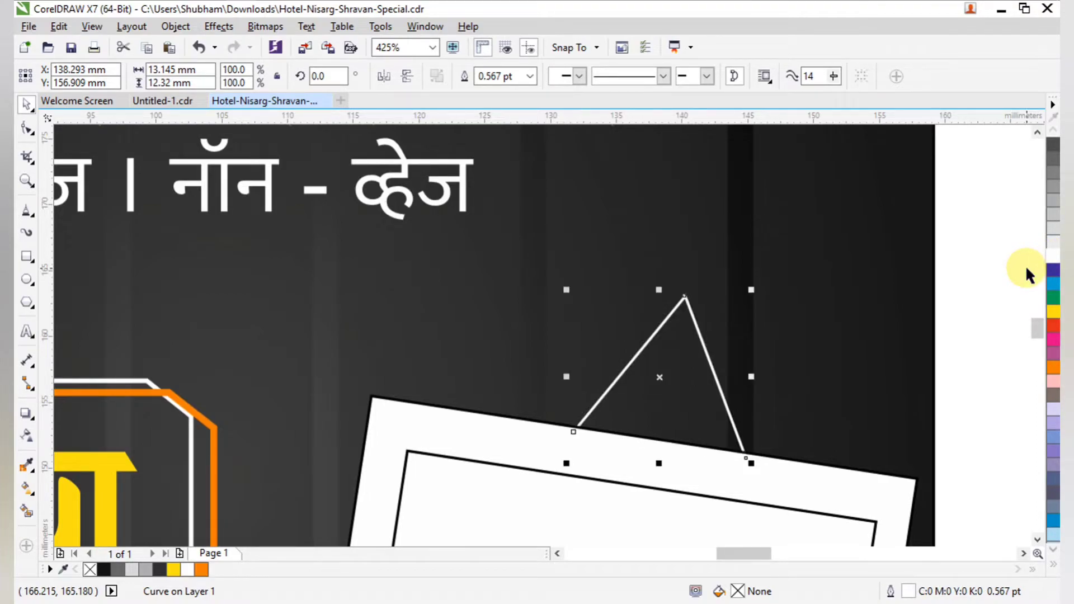
- Remove the outline from the white tilted rectangle
left_click(878, 484)
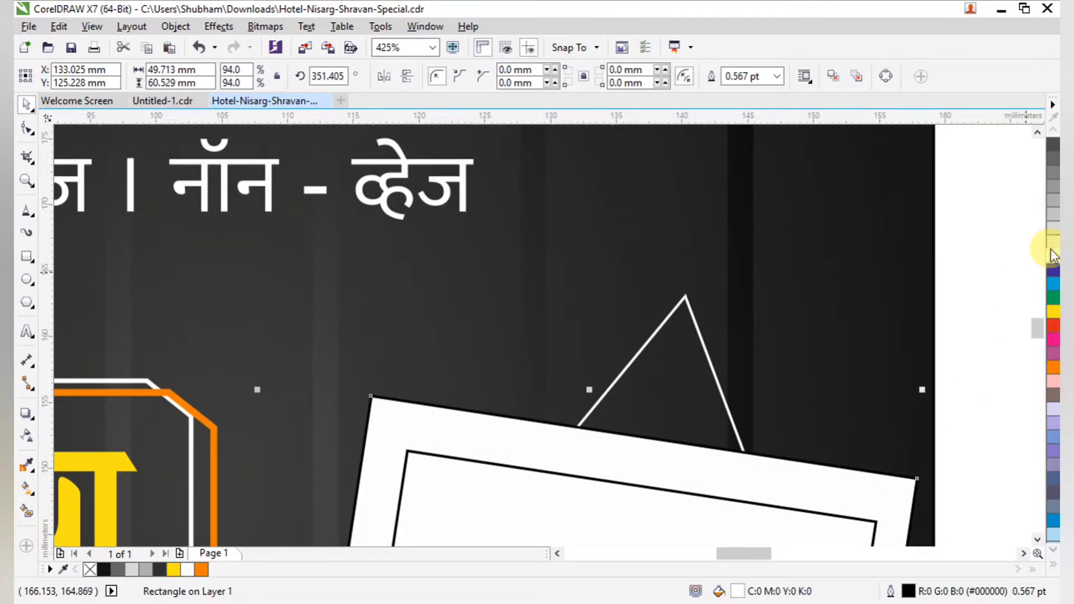
right_click(88, 569)
left_click(997, 392)
- Set the outline width of the white hanging-string triangle to 1 pt
key("F3")
key("F2")
left_click_drag(518, 295, 800, 456)
key("F2")
left_click_drag(436, 204, 580, 356)
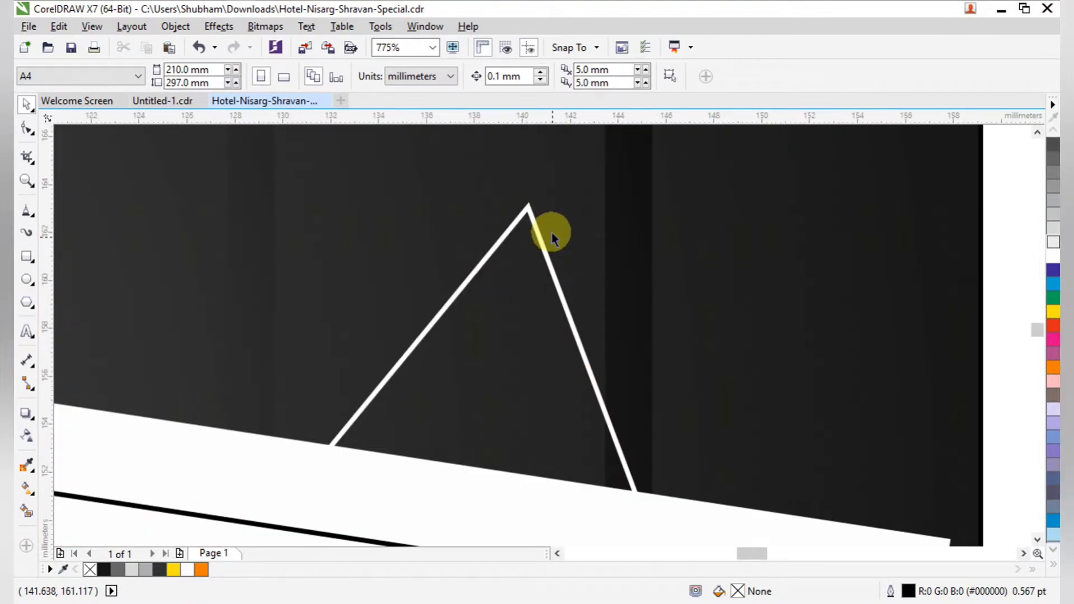
left_click(546, 256)
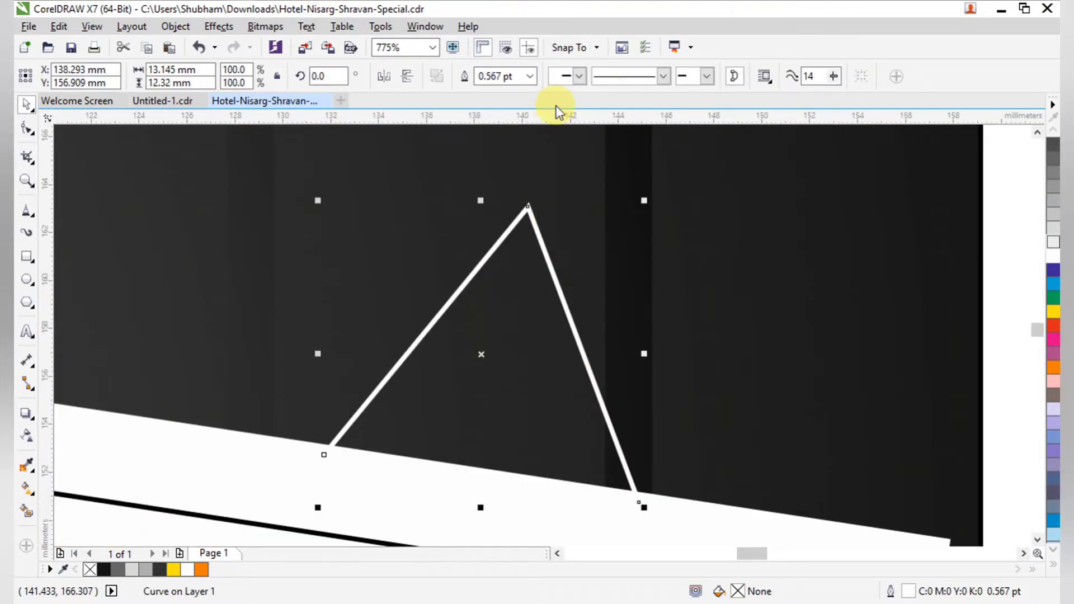
left_click(529, 76)
left_click(504, 140)
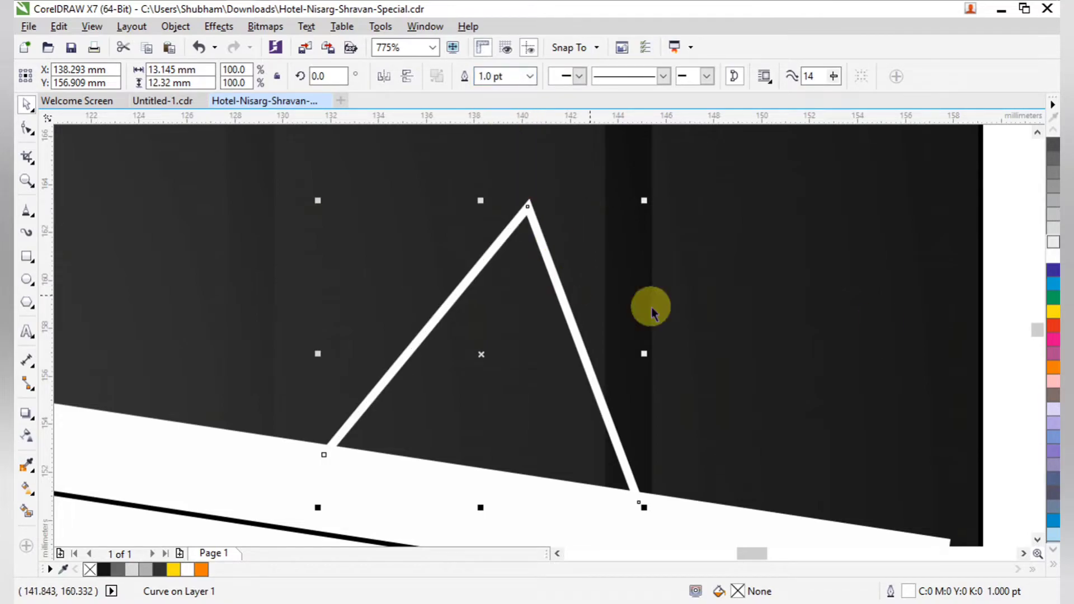
left_click(1011, 324)
- Draw a circle about 1.7 mm in diameter centred on the hanging string's apex and colour it white
scroll(741, 278, "down", 1)
key("F2")
left_click_drag(568, 220, 693, 308)
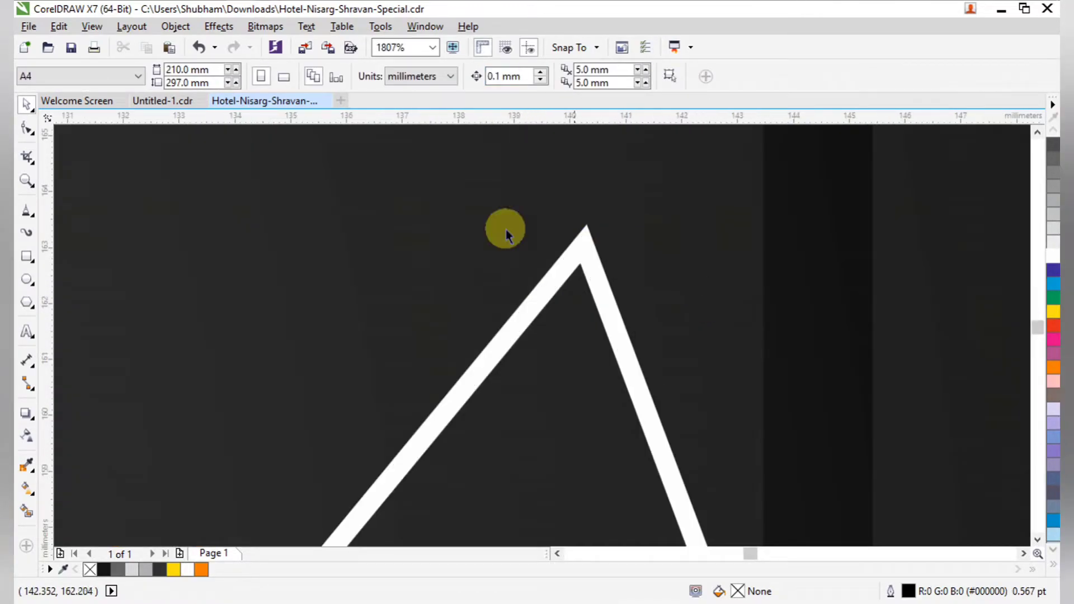
left_click(27, 278)
left_click_drag(586, 244, 599, 278)
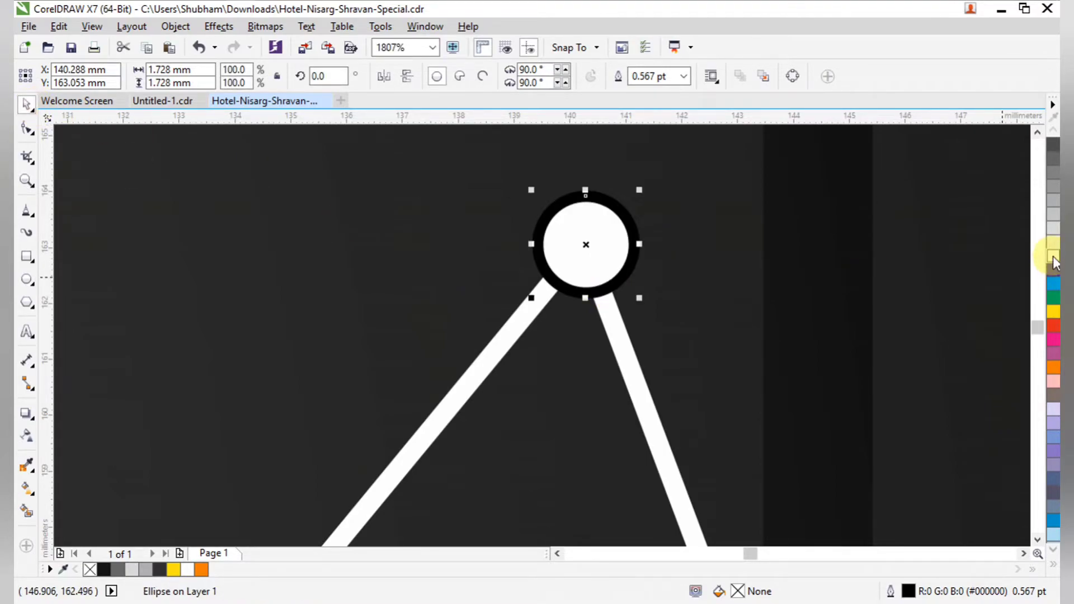
left_click(1053, 257)
scroll(656, 233, "down", 3)
left_click(949, 350)
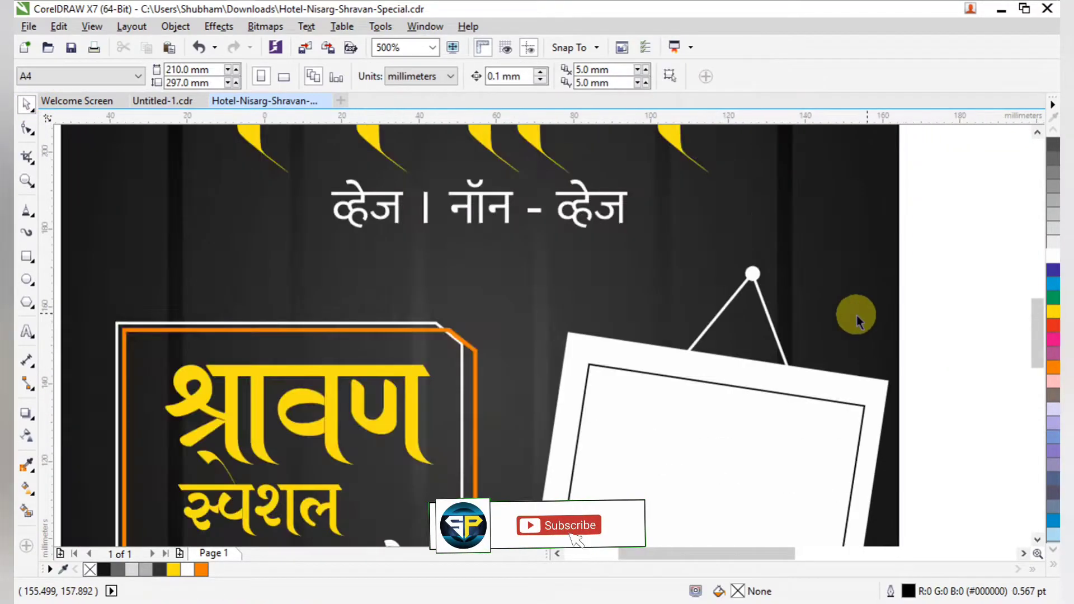
scroll(838, 313, "down", 3)
key("F2")
left_click_drag(611, 269, 956, 422)
key("F2")
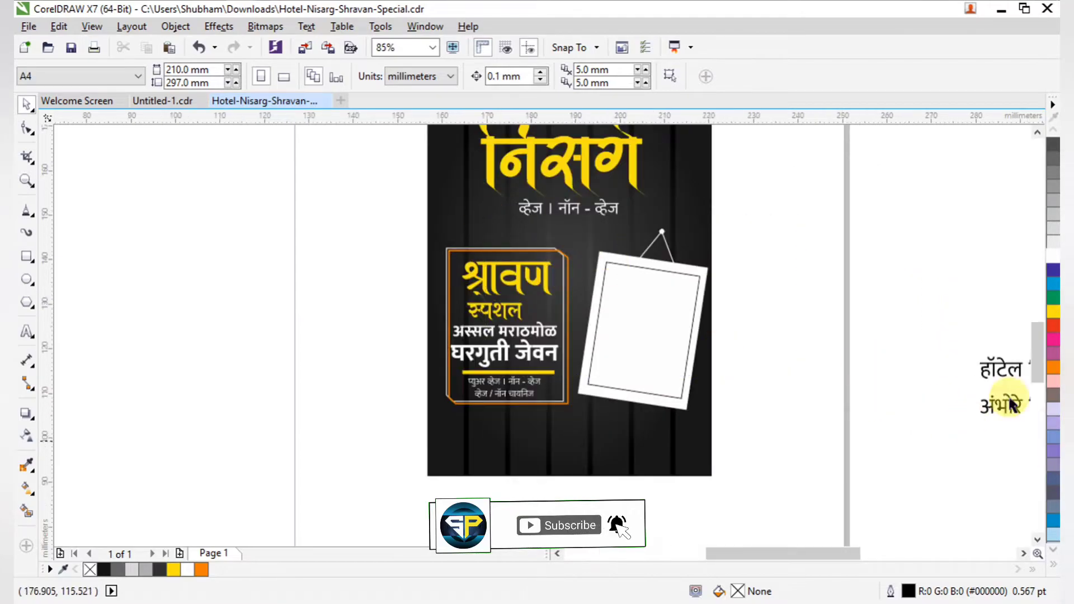
- Move the food photo closer to the poster and rotate it clockwise to 343.457 degrees
scroll(958, 344, "down", 8)
left_click(942, 309)
left_click_drag(935, 310, 937, 312)
scroll(970, 376, "up", 7)
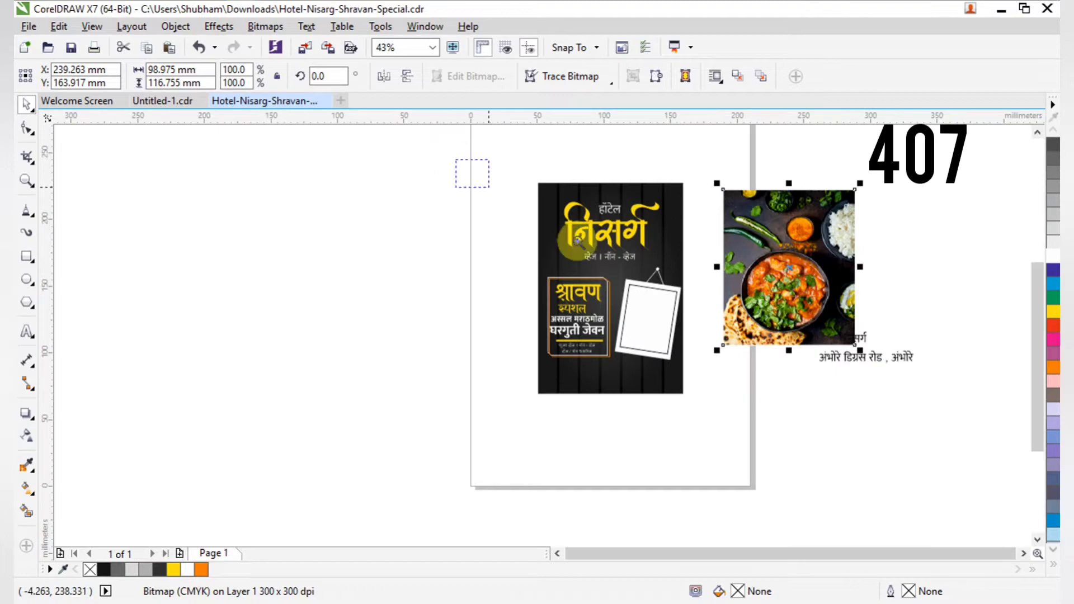
left_click_drag(763, 312, 760, 312)
left_click_drag(844, 183, 865, 241)
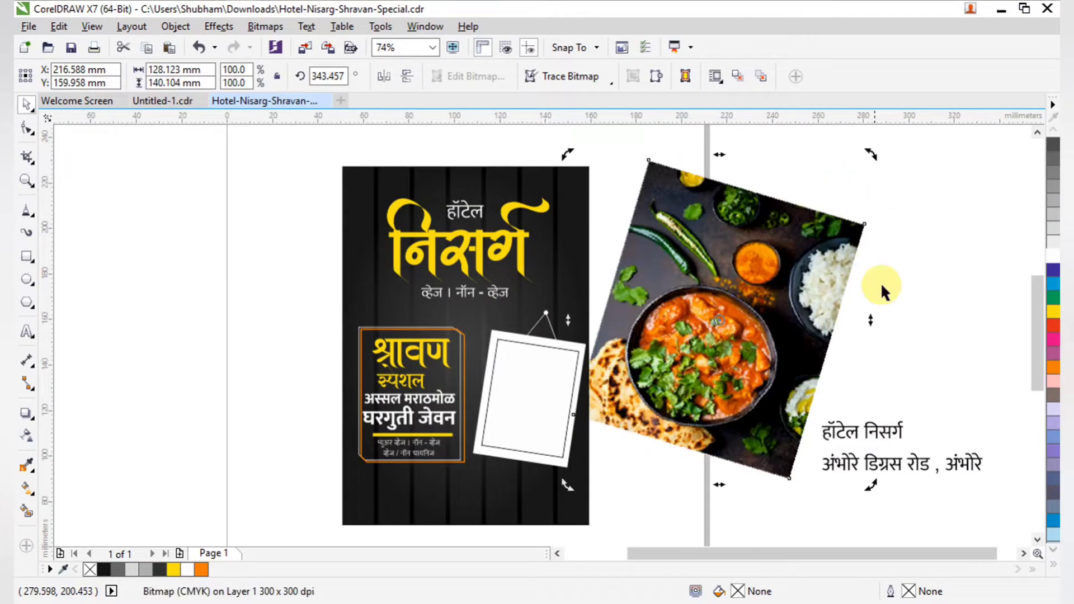
- Scale the rotated food photo to about 62.2 mm wide and place it beside the tilted white frame
left_click(789, 302)
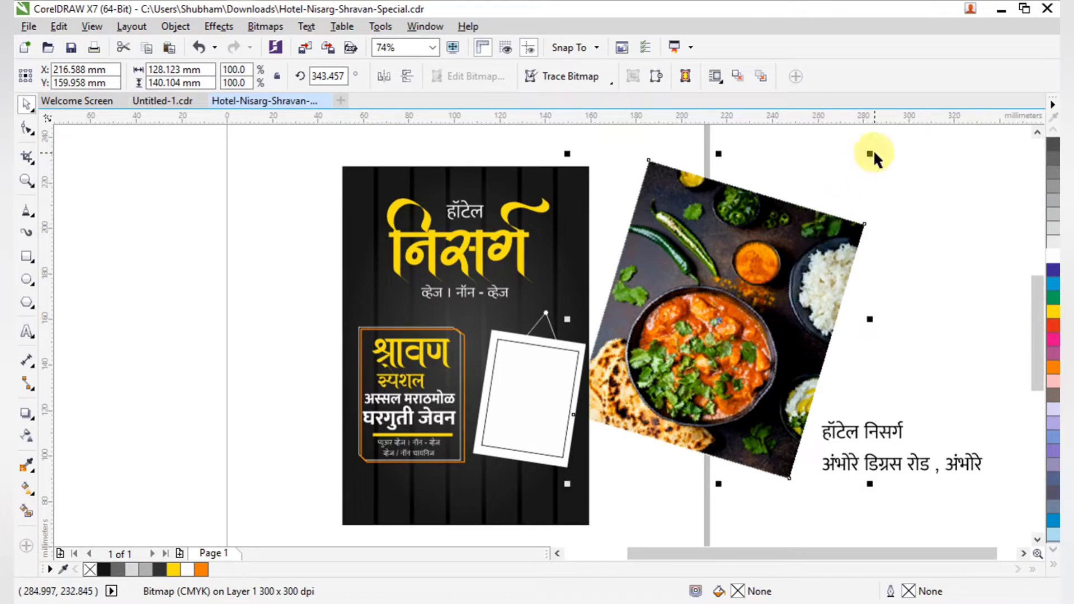
left_click_drag(872, 153, 791, 238)
key("F2")
left_click_drag(445, 240, 838, 571)
left_click_drag(685, 283, 646, 351)
- Try to PowerClip the food photo inside the outer white tilted rectangle
right_click(646, 337)
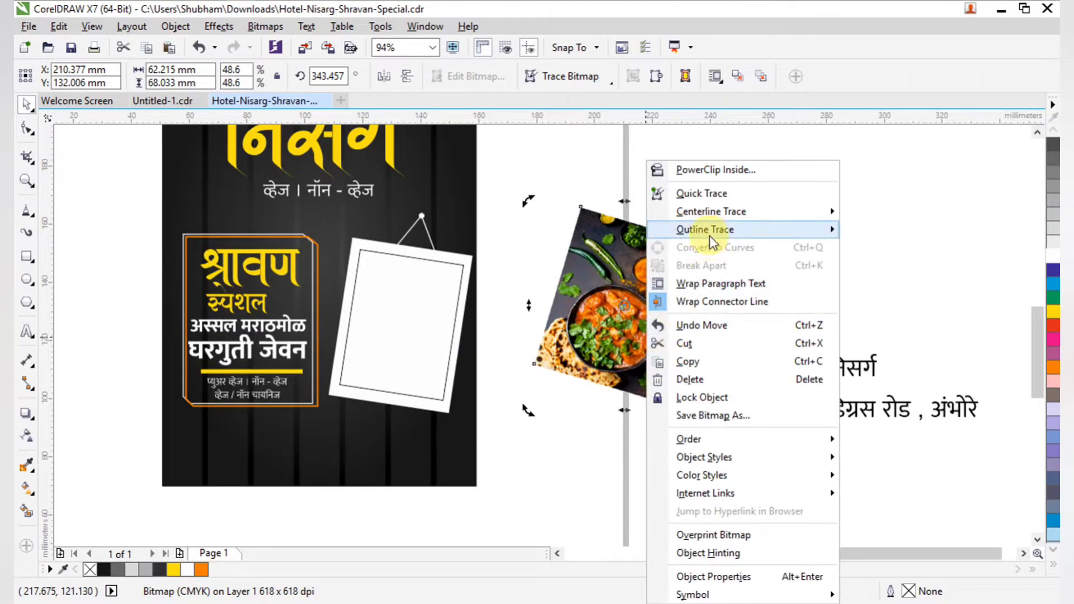
left_click(708, 172)
left_click(396, 334)
left_click(396, 334, "ctrl")
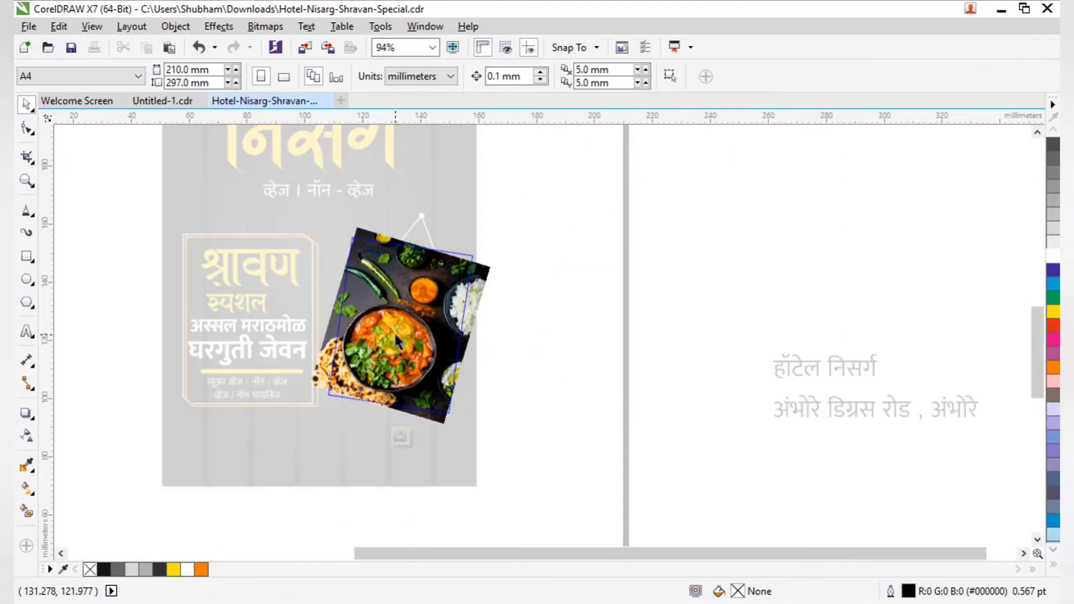
left_click(555, 340, "ctrl")
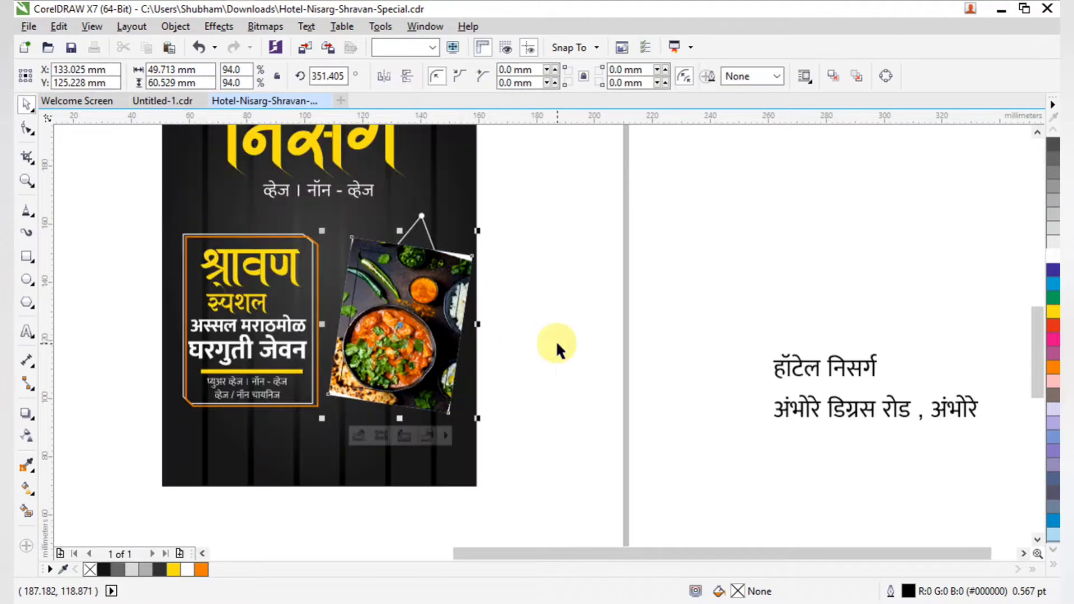
key("ctrl+z")
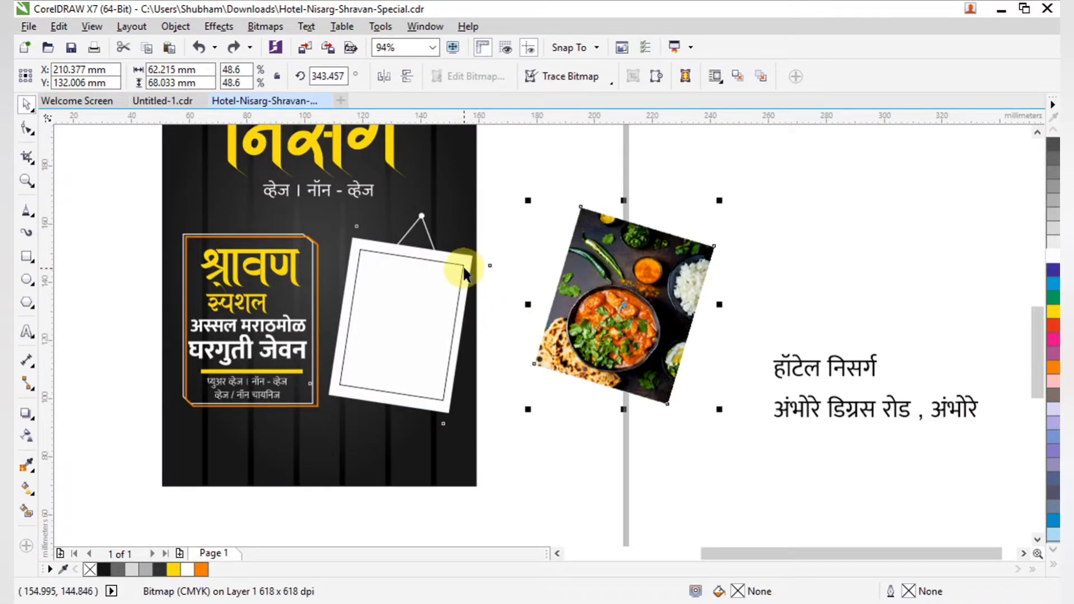
- Fill the inner tilted rectangle of the hanging frame with orange
left_click(464, 273)
left_click(186, 569)
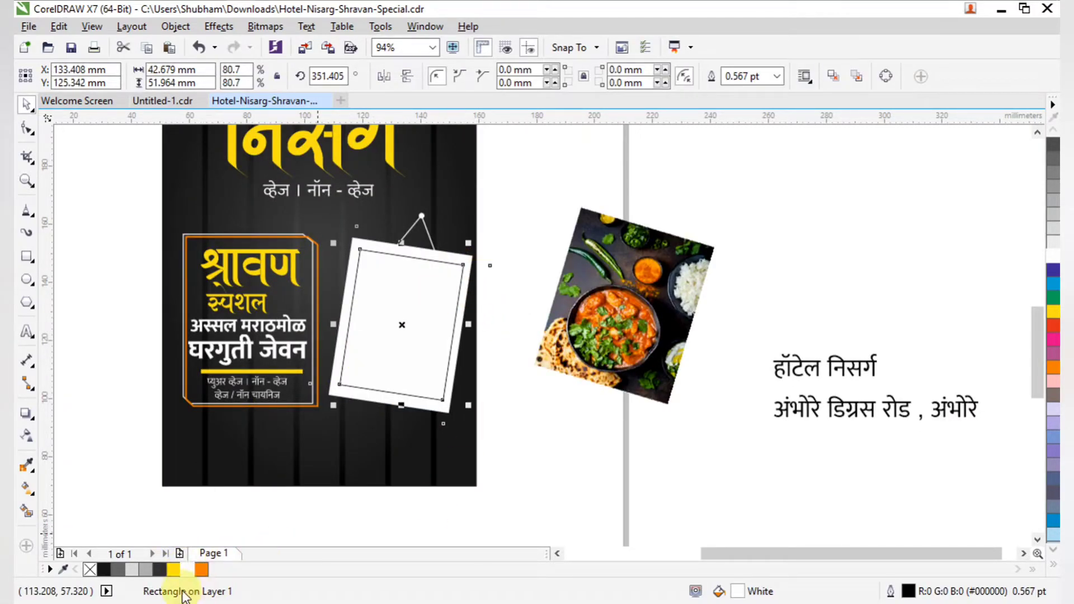
left_click(201, 569)
- PowerClip the food photo inside the orange inner rectangle of the hanging frame
left_click(615, 363)
right_click(647, 313)
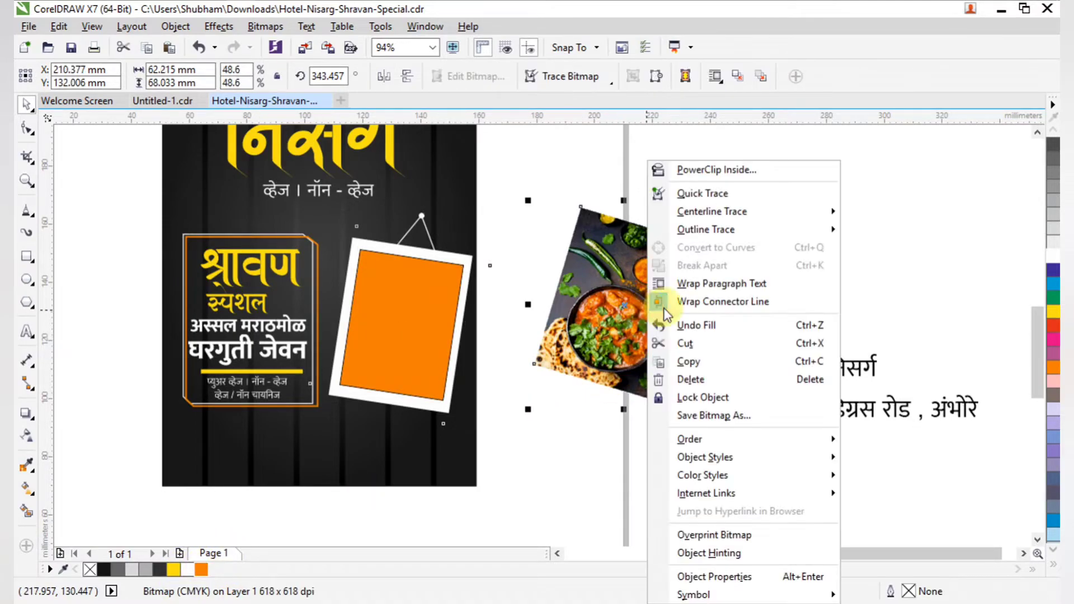
left_click(710, 169)
left_click(407, 304)
- Scale the clipped photo to 45.2%, rotate it to match the frame's tilt, and finish editing the PowerClip contents
left_click(371, 424)
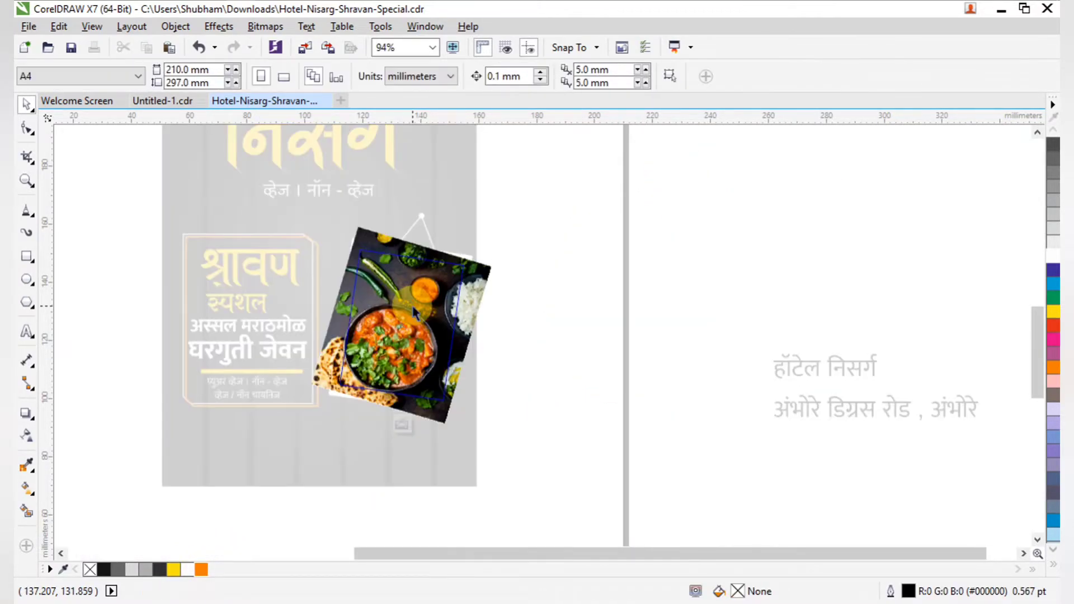
left_click_drag(493, 431, 488, 425)
key("F2")
left_click_drag(299, 219, 563, 456)
left_click(508, 350)
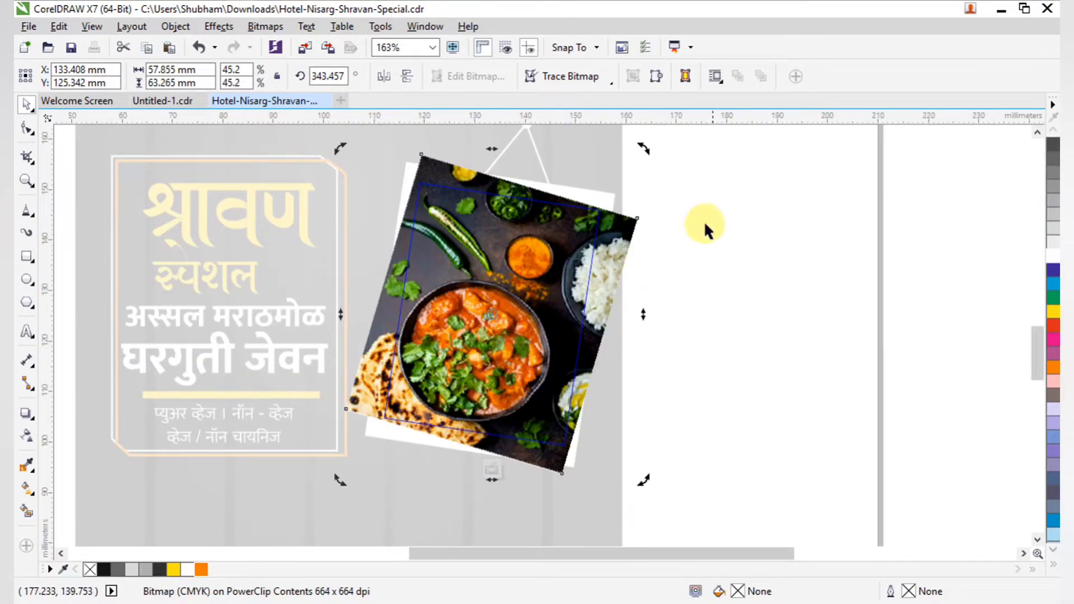
left_click_drag(647, 152, 628, 126)
left_click(698, 394)
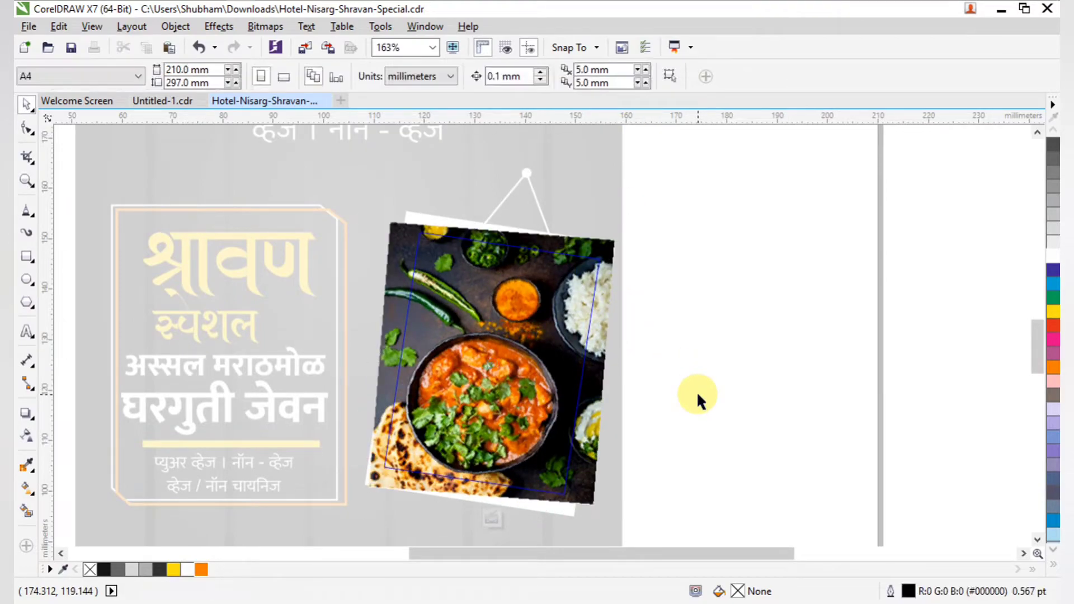
left_click(698, 394, "ctrl")
- Remove the outline from the inner rectangle that holds the food photo
left_click(698, 394)
scroll(604, 340, "down", 2)
key("F2")
left_click_drag(339, 256, 687, 439)
key("F2")
left_click_drag(277, 149, 843, 459)
key("F2")
scroll(879, 499, "up", 1)
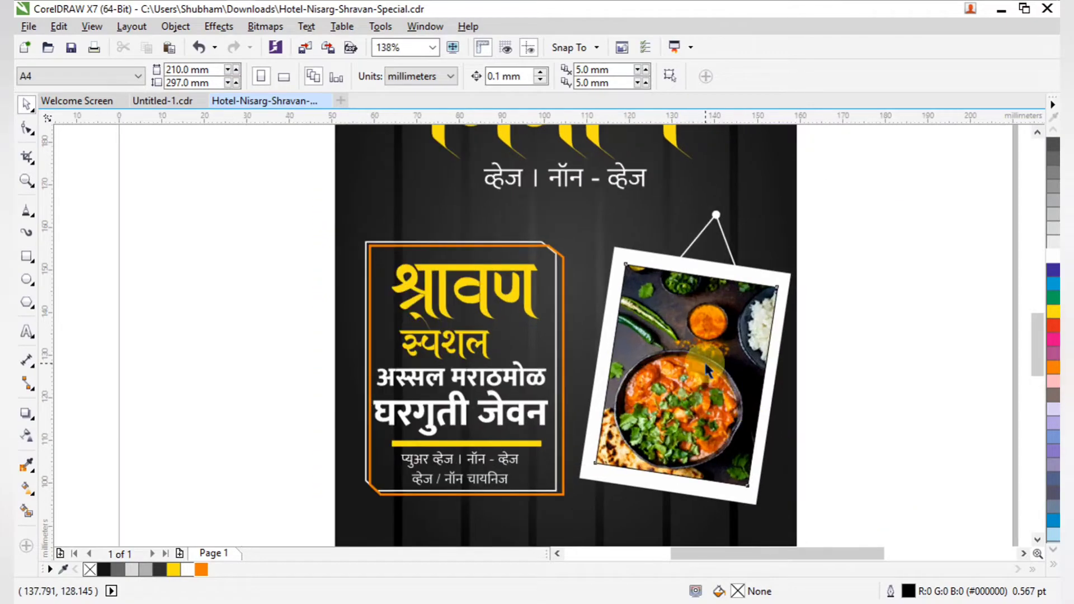
left_click(703, 360)
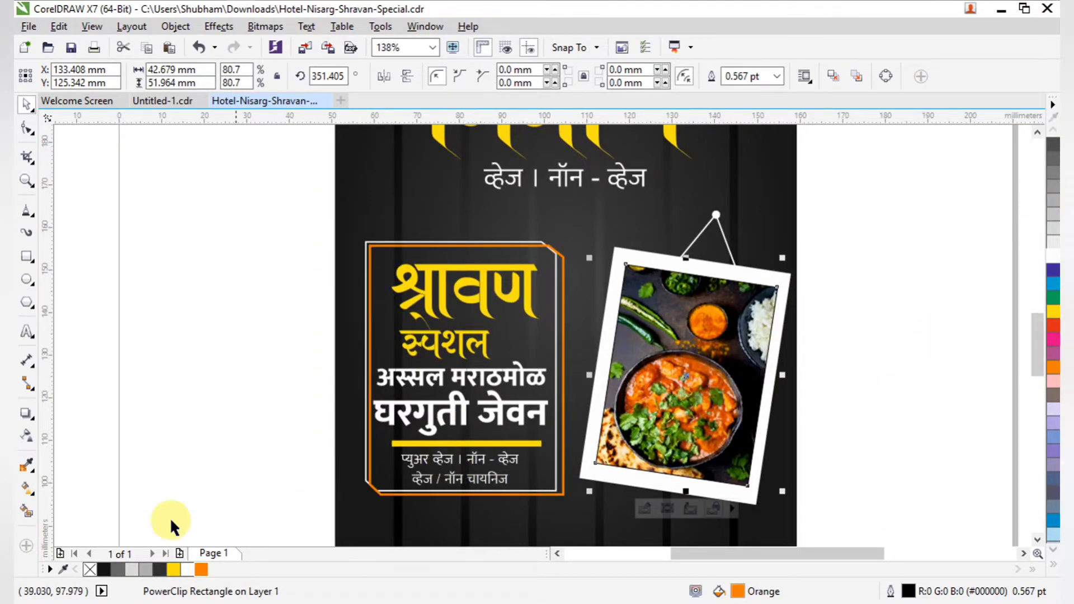
right_click(89, 570)
- Move the black हॉटेल निसर्ग text and the address line close to the poster's lower right side, one above the other
key("Escape")
key("shift+F4")
key("F2")
left_click_drag(431, 243, 872, 500)
key("F2")
left_click_drag(220, 187, 755, 462)
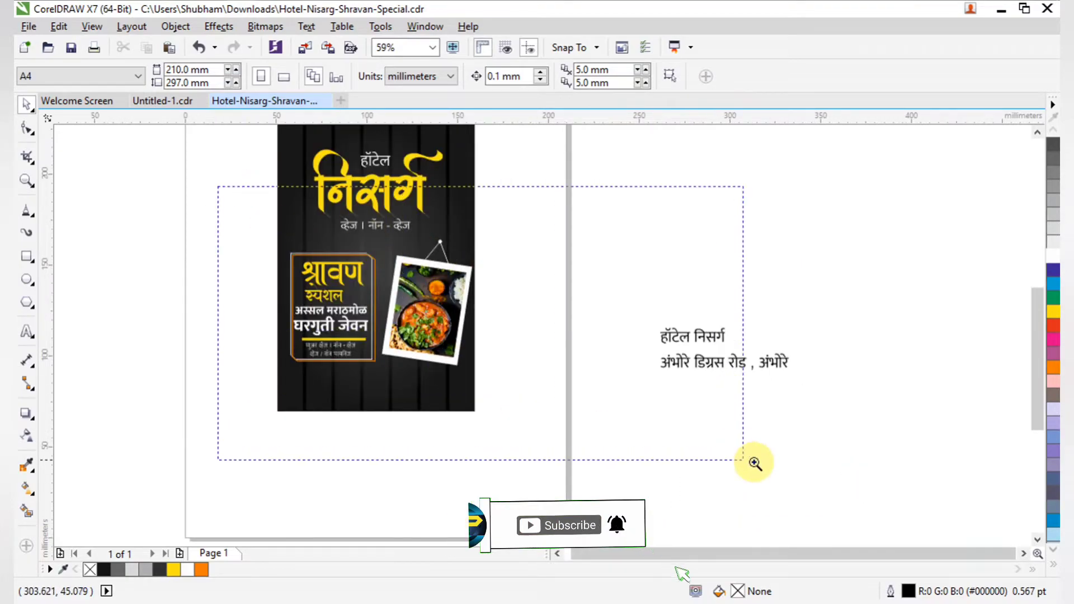
left_click(819, 361)
left_click_drag(818, 361, 646, 399)
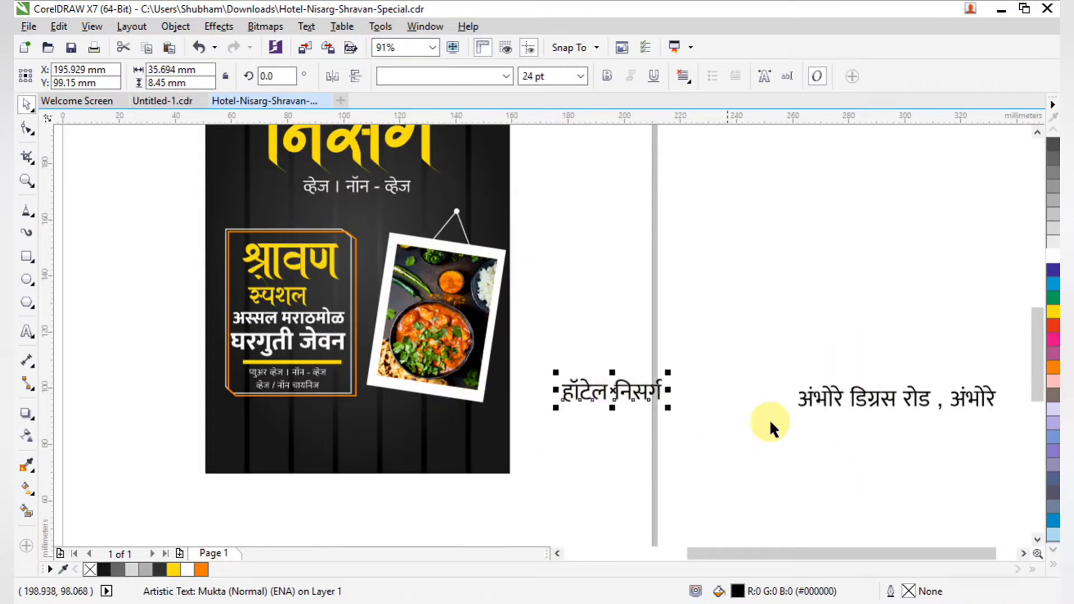
left_click_drag(833, 397, 576, 413)
left_click(640, 343)
- Move the framed offer text and the hanging photo frame together slightly up on the poster
key("z")
left_click_drag(137, 306, 484, 548)
scroll(438, 429, "down", 4)
key("F2")
left_click_drag(259, 241, 543, 423)
key("F2")
left_click_drag(435, 290, 1064, 563)
scroll(337, 211, "down", 2)
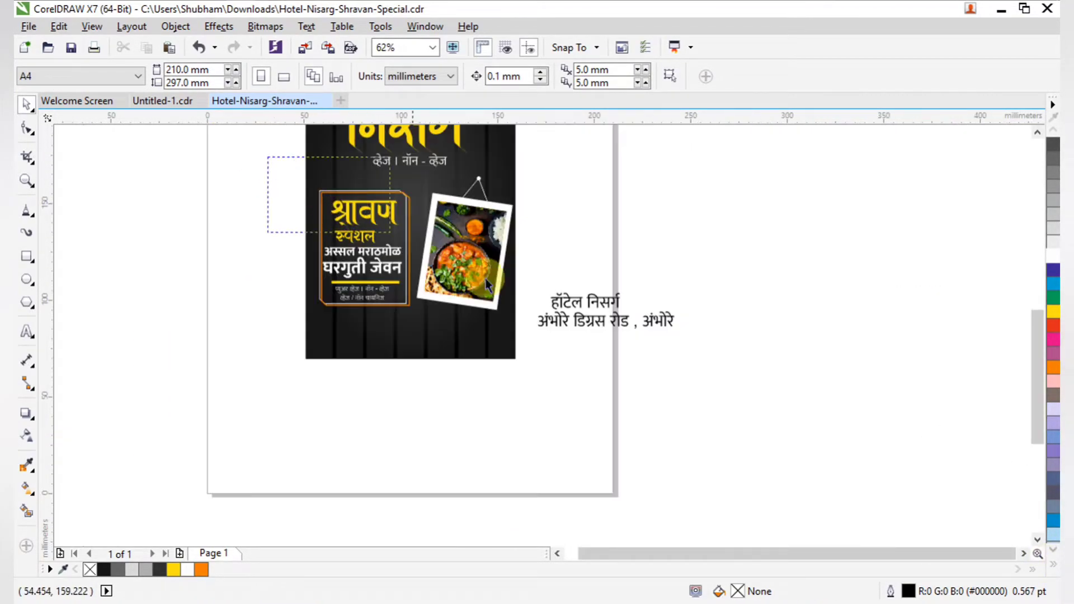
left_click_drag(550, 317, 550, 317)
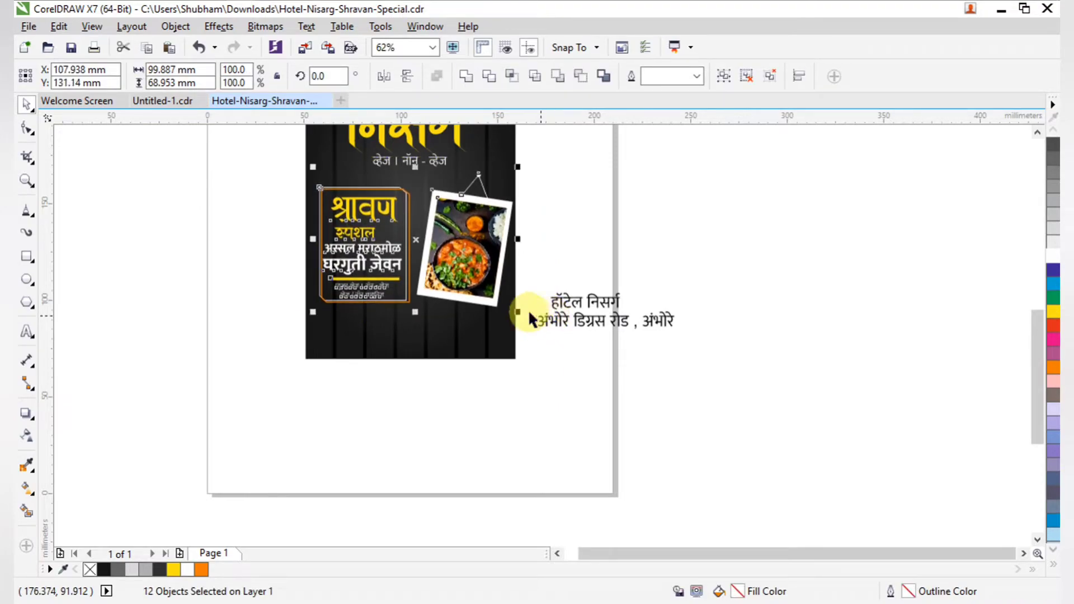
left_click(613, 268)
- Enlarge the हॉटेल निसर्ग heading and its veg/non-veg line, along with the string's circle, to 128.3%
scroll(613, 263, "down", 2)
key("F2")
left_click_drag(505, 192, 615, 295)
key("F2")
left_click_drag(289, 161, 737, 471)
key("F2")
left_click_drag(433, 199, 839, 384)
scroll(173, 178, "down", 1)
key("space")
left_click_drag(153, 182, 466, 372)
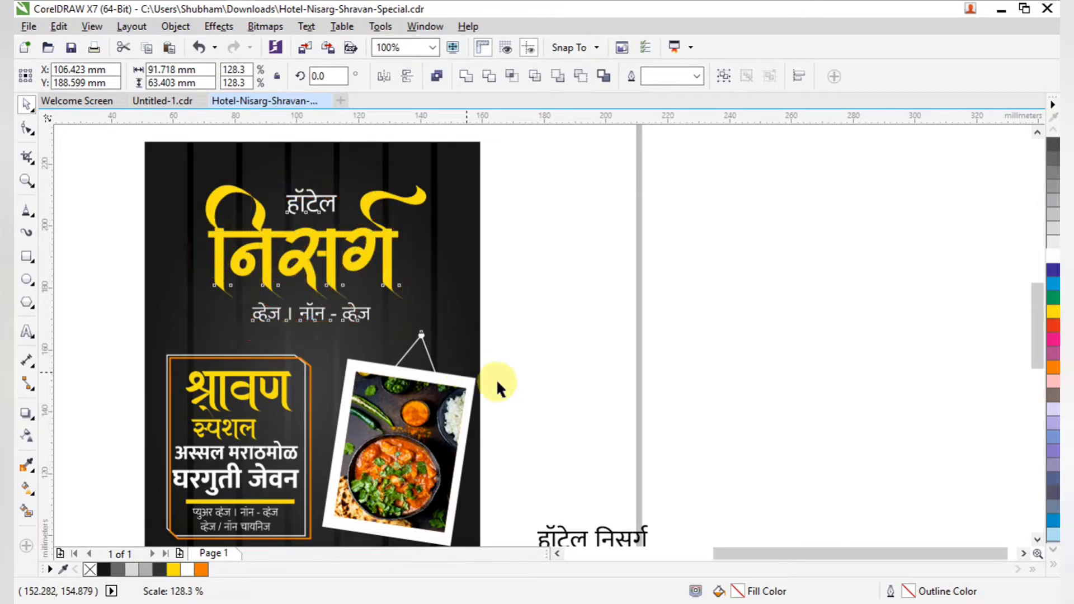
left_click(558, 390)
- Move the white circle back onto the apex of the hanging string
scroll(384, 307, "down", 1)
key("F2")
left_click_drag(224, 218, 523, 384)
key("F2")
left_click_drag(283, 273, 686, 450)
left_click_drag(915, 469, 828, 407)
scroll(811, 408, "down", 2)
key("F2")
left_click_drag(549, 266, 994, 470)
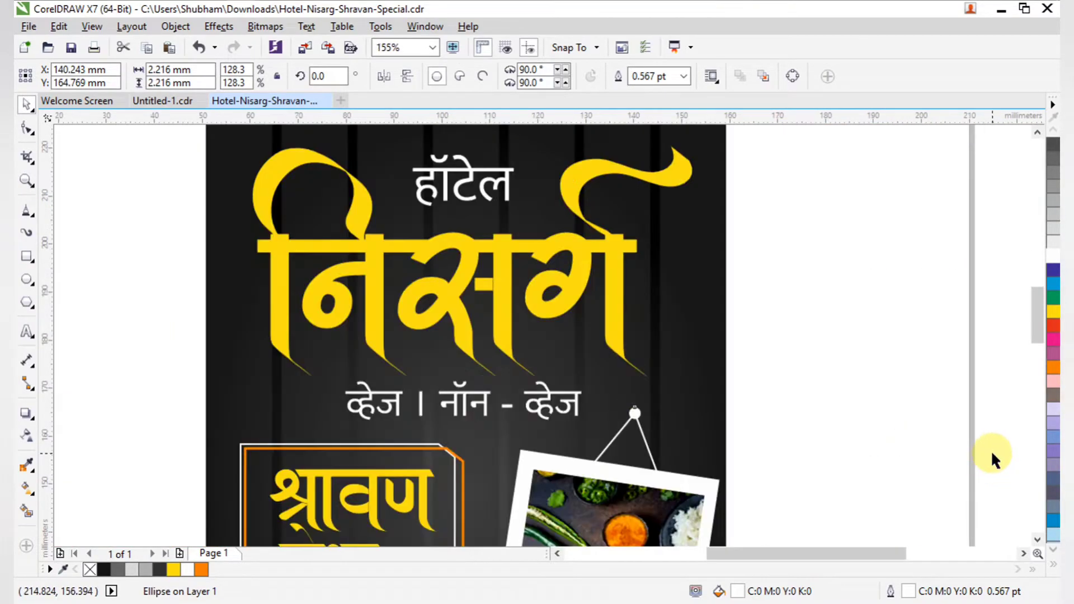
left_click(993, 465)
- Shrink the व्हेज । नॉन - व्हेज line under the heading and move it slightly up
scroll(750, 418, "up", 1)
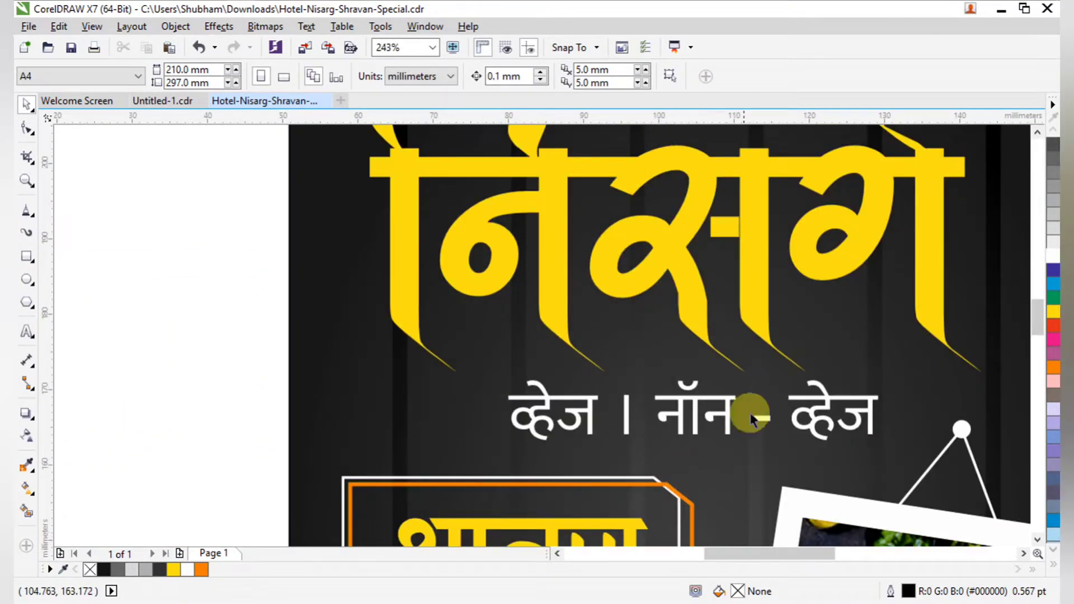
left_click(791, 403)
left_click_drag(884, 448, 827, 444)
left_click_drag(692, 412, 692, 394)
scroll(692, 394, "down", 5)
left_click(859, 428)
- Centre the black हॉटेल निसर्ग text horizontally over the address line beside the poster
scroll(597, 302, "up", 8)
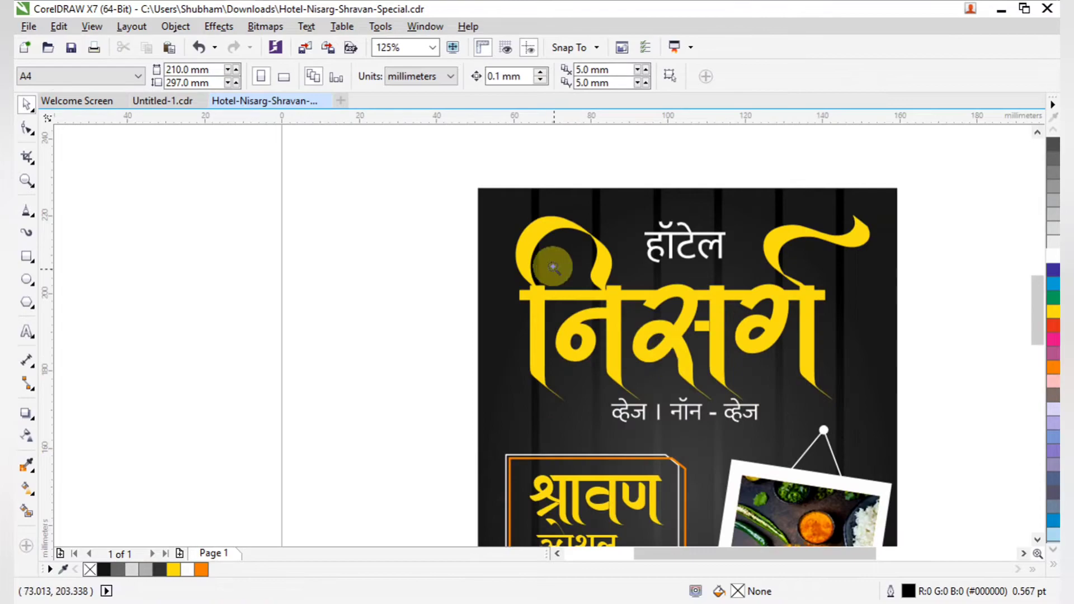
scroll(597, 302, "down", 7)
scroll(597, 297, "down", 1)
key("F2")
left_click_drag(559, 246, 814, 557)
key("F2")
left_click_drag(308, 281, 650, 499)
left_click_drag(264, 311, 895, 456)
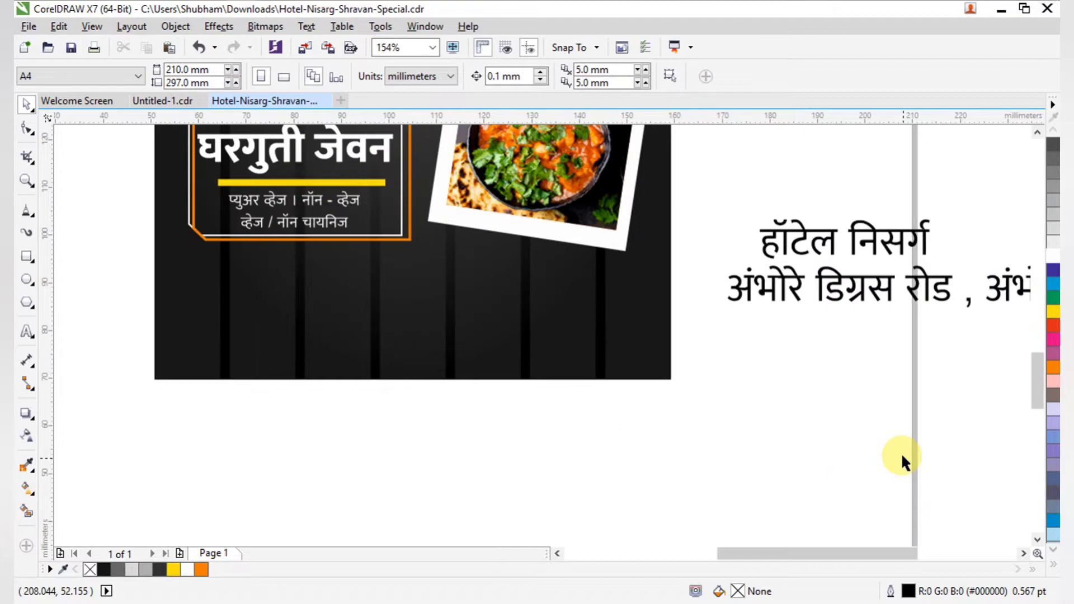
left_click(851, 250)
left_click(853, 291, "shift")
key("c")
left_click(816, 453)
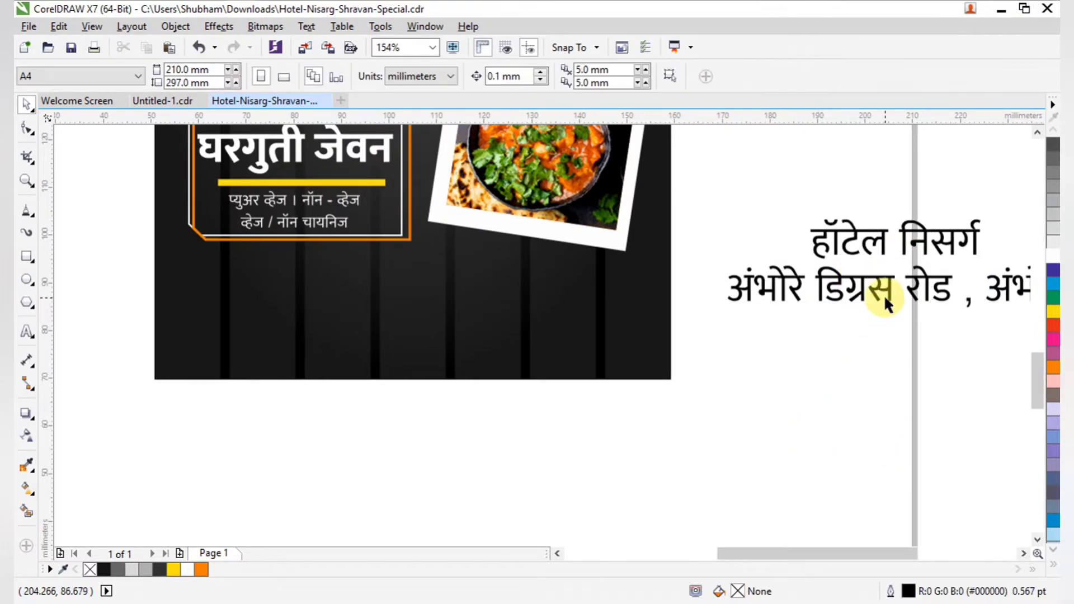
- Group the hotel name and address lines and move the group onto the poster's empty lower area
left_click(883, 294)
left_click(906, 250, "shift")
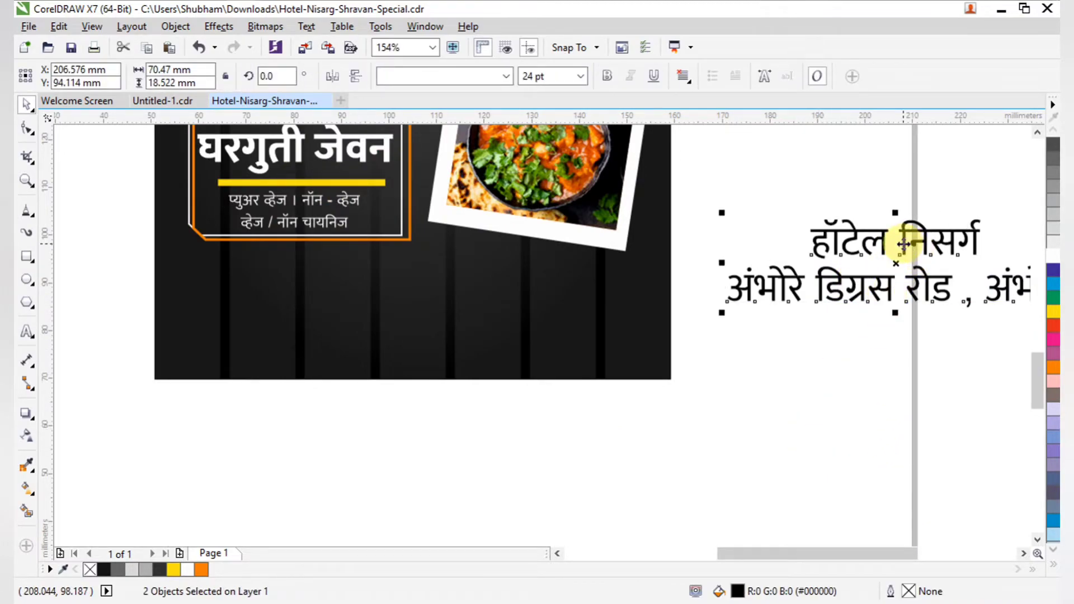
key("ctrl+g")
left_click_drag(897, 263, 433, 330)
- Centre the hotel name and address group horizontally on the poster background and bring it to the front
left_click(643, 336, "shift")
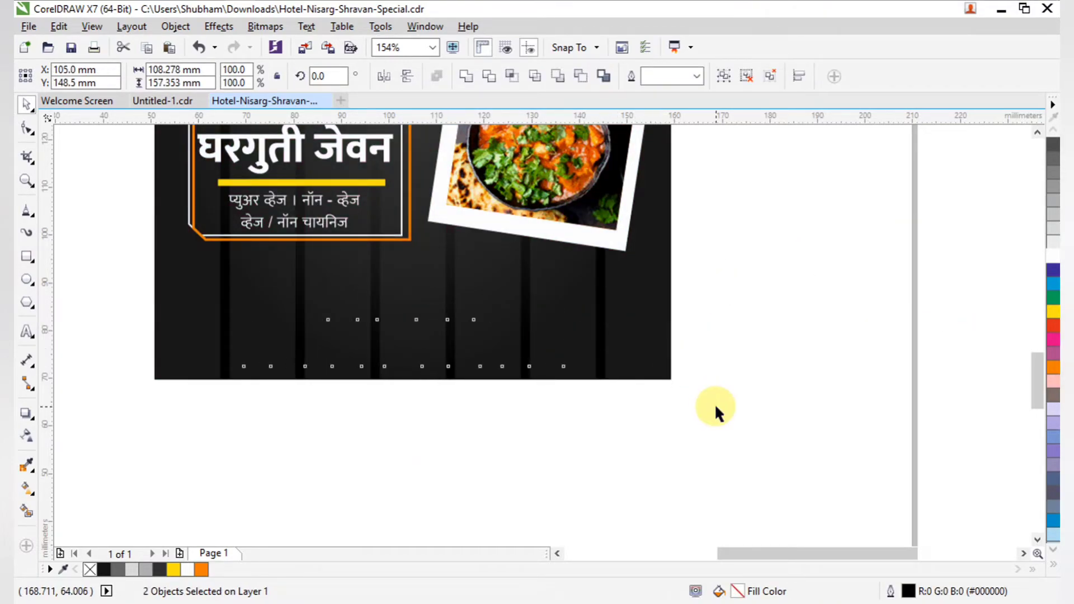
left_click(635, 372)
left_click_drag(714, 479, 204, 252)
key("shift+Page_Up")
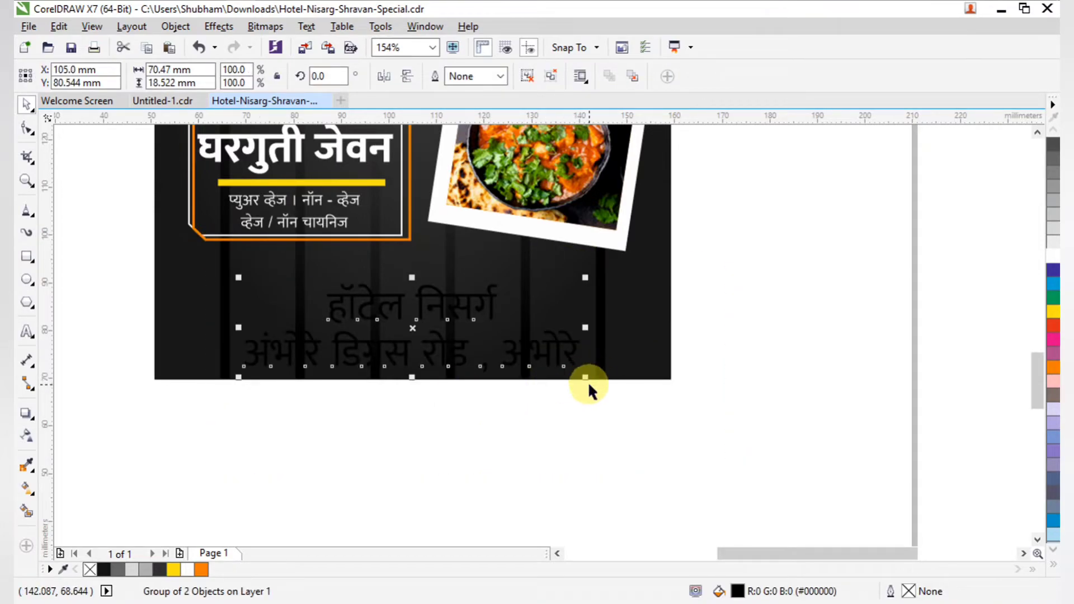
- Scale the hotel name and address group down to about 61.3 mm wide and fill it with white
left_click_drag(585, 379, 564, 371)
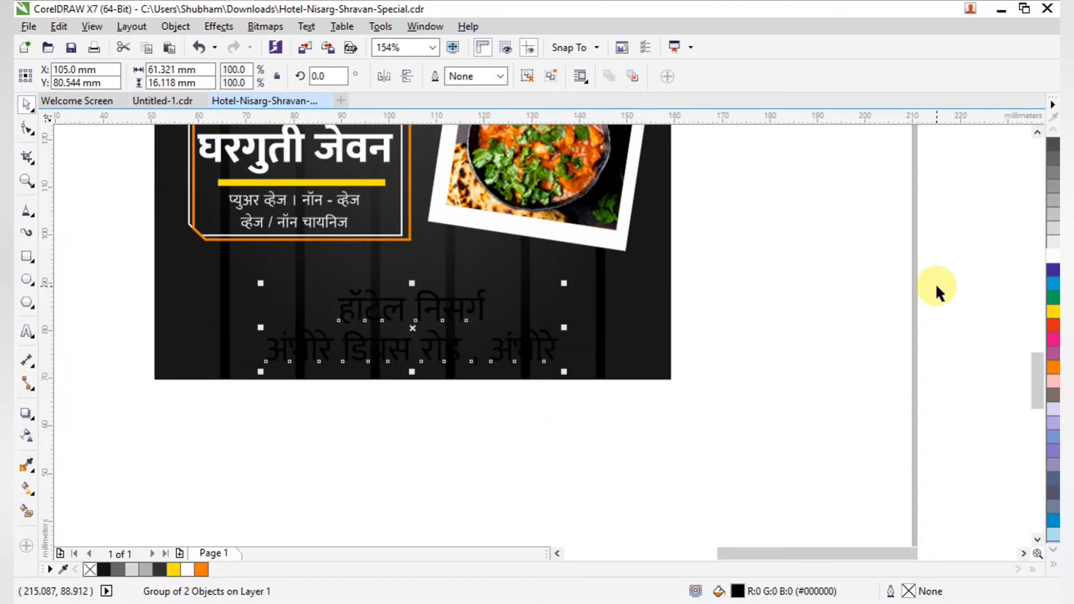
left_click(1051, 256)
left_click(927, 296)
- Move the white hotel name and address group slightly up from the poster's lower edge
scroll(654, 332, "down", 2)
scroll(473, 318, "up", 3)
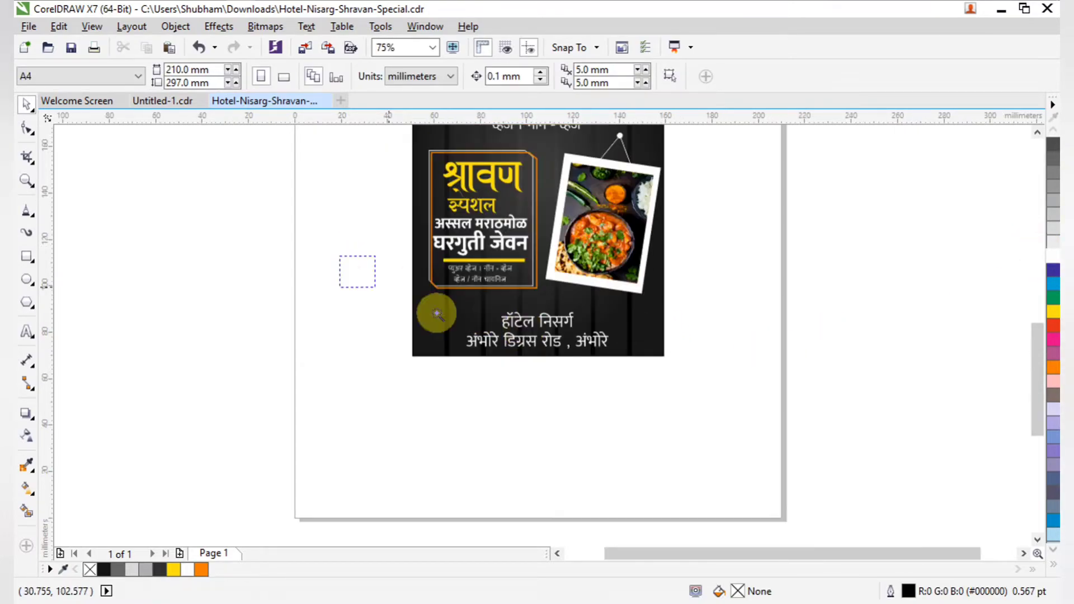
left_click_drag(289, 196, 1048, 585)
left_click_drag(528, 253, 526, 241)
left_click(584, 409)
- Draw a 7.7 mm wide Artistic Media preset stroke, about 68 mm long, across the hotel name and address text
scroll(420, 327, "down", 2)
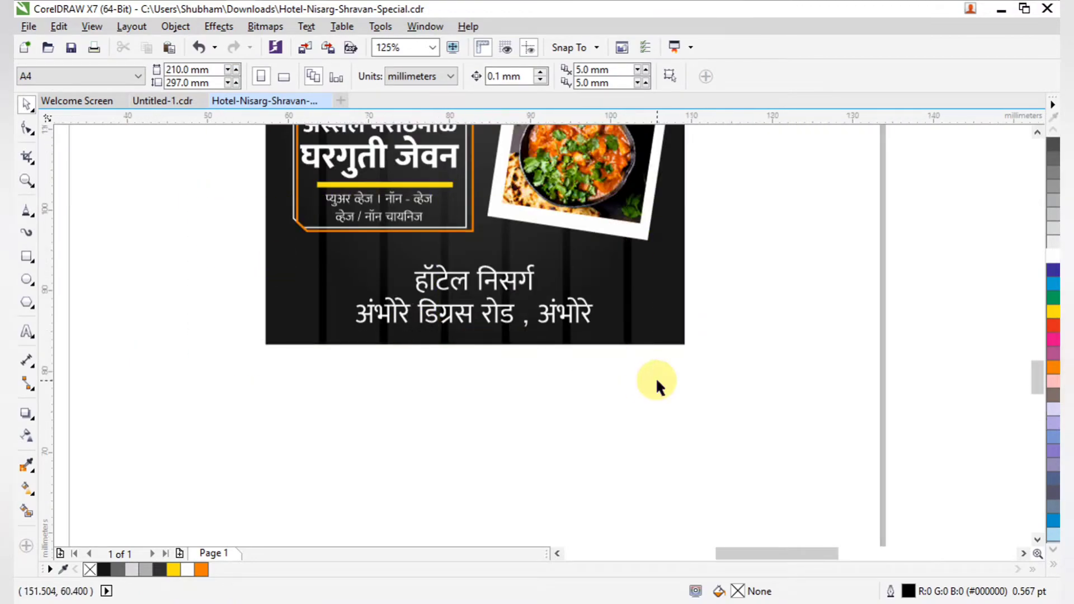
scroll(656, 380, "up", 3)
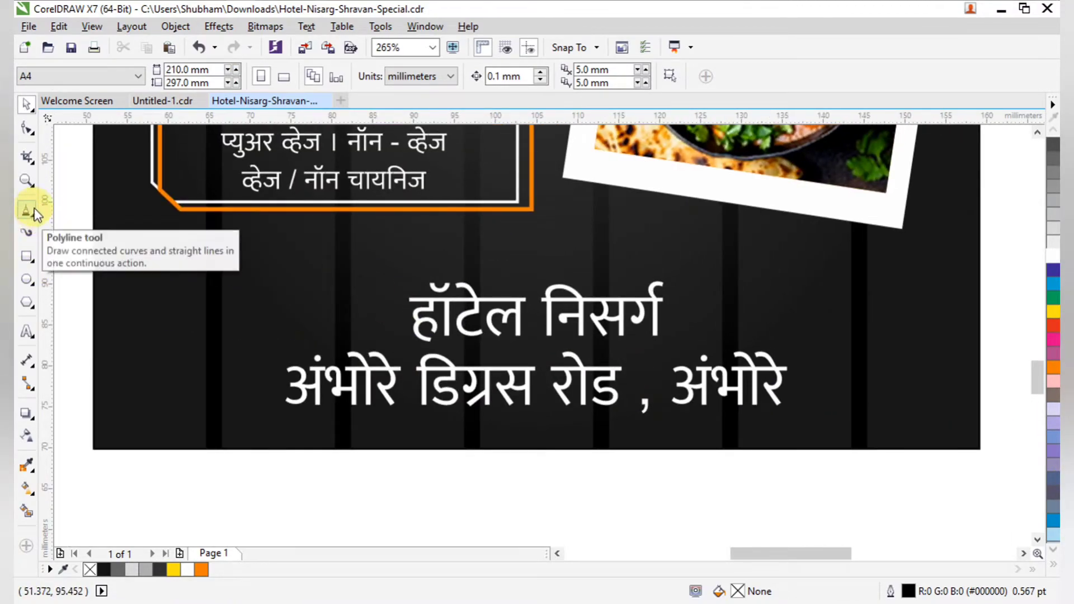
left_click(28, 230)
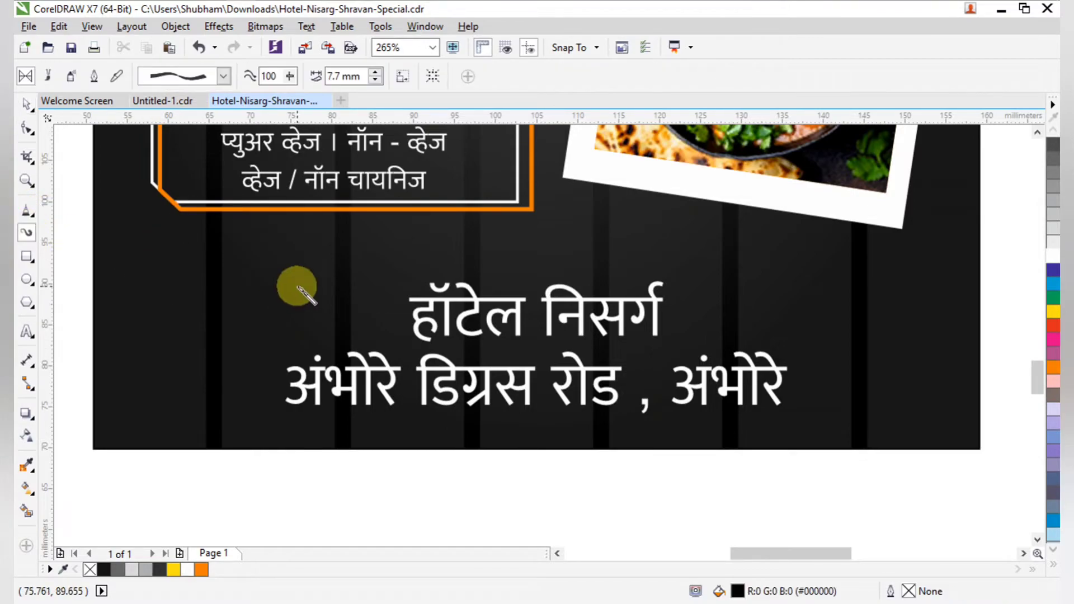
left_click_drag(254, 320, 808, 367)
left_click(223, 77)
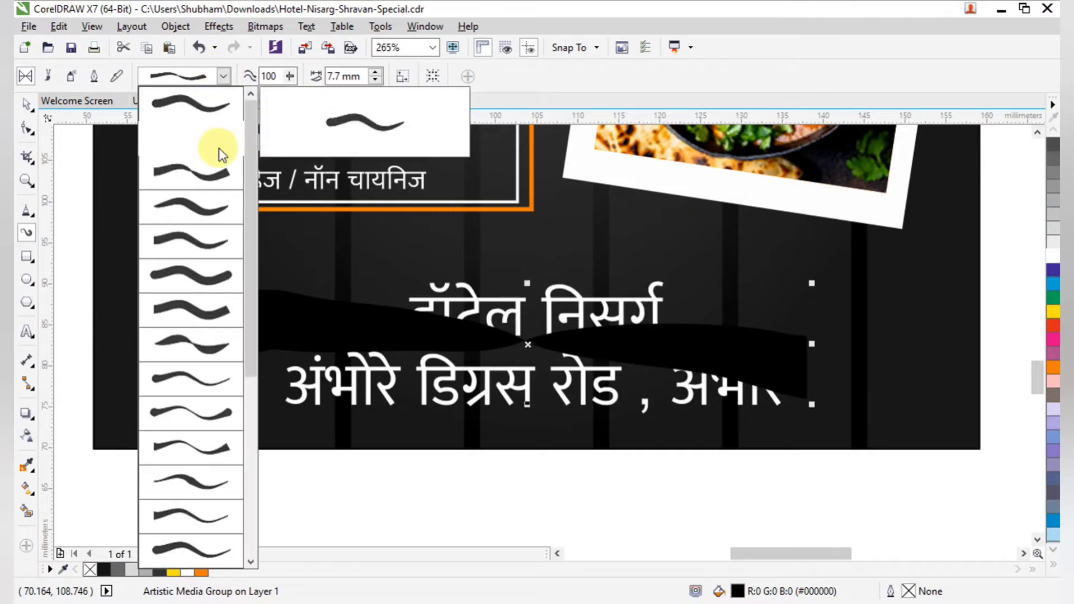
left_click(49, 77)
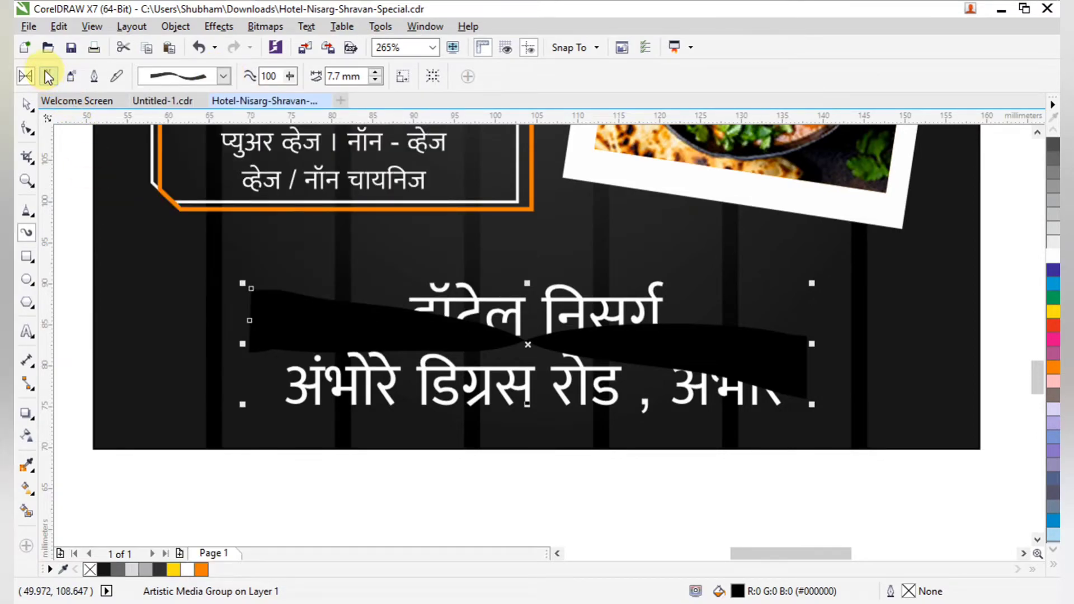
left_click(27, 106)
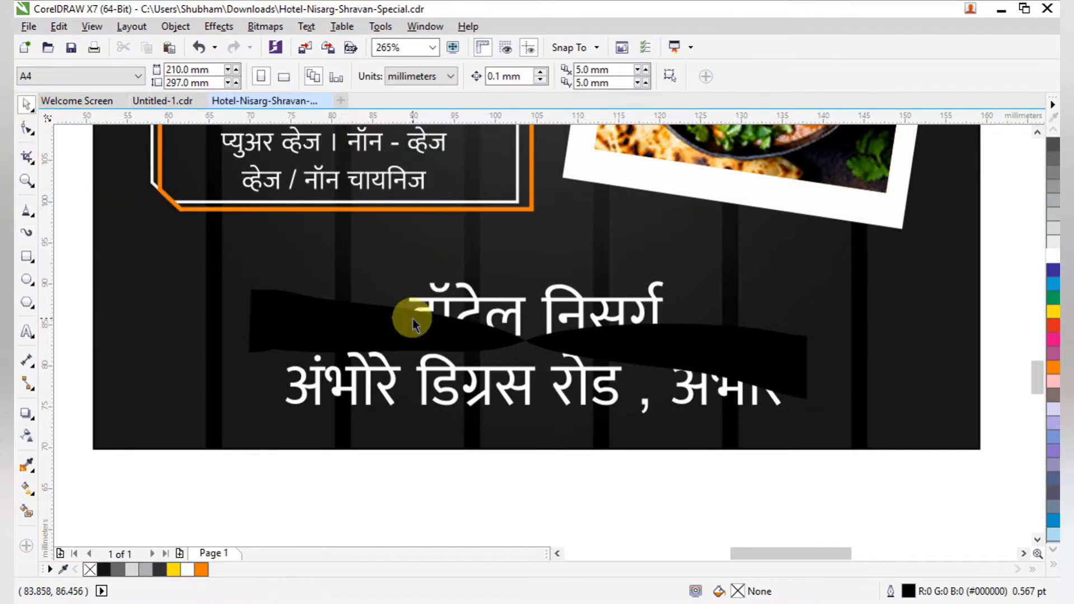
- Replace the black Artistic Media stroke with a closed, ragged-ended Polyline shape about 74.8 by 20.5 mm around the hotel name and address
left_click(398, 319)
key("Delete")
left_click(25, 219)
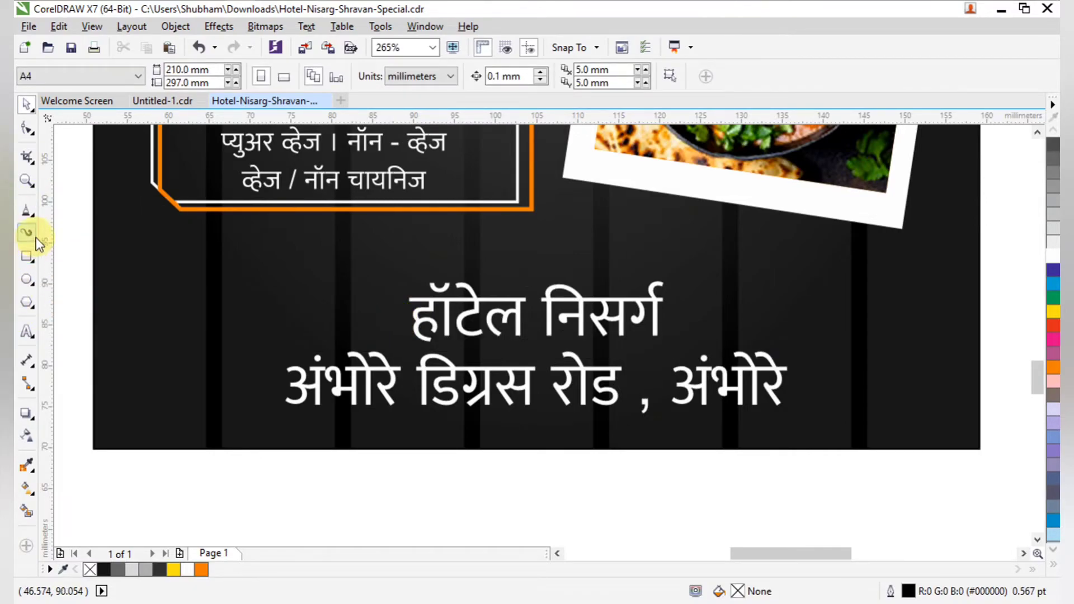
left_click(35, 218)
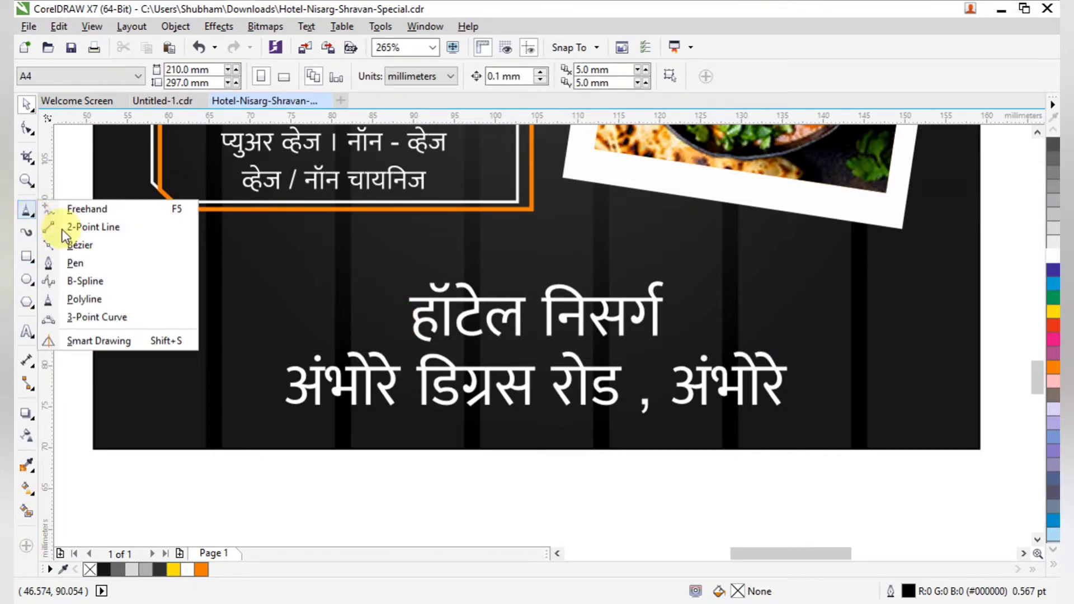
left_click(82, 297)
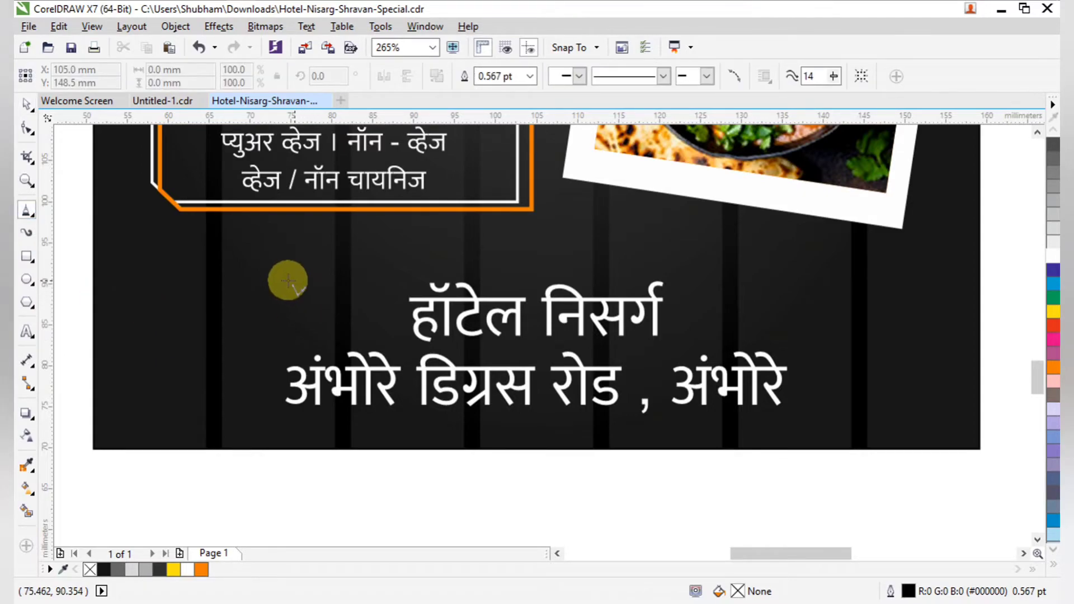
mouse_move(250, 291)
left_mouse_down()
mouse_move(263, 323)
mouse_move(247, 353)
mouse_move(260, 360)
mouse_move(233, 393)
mouse_move(239, 412)
mouse_move(279, 426)
left_mouse_up()
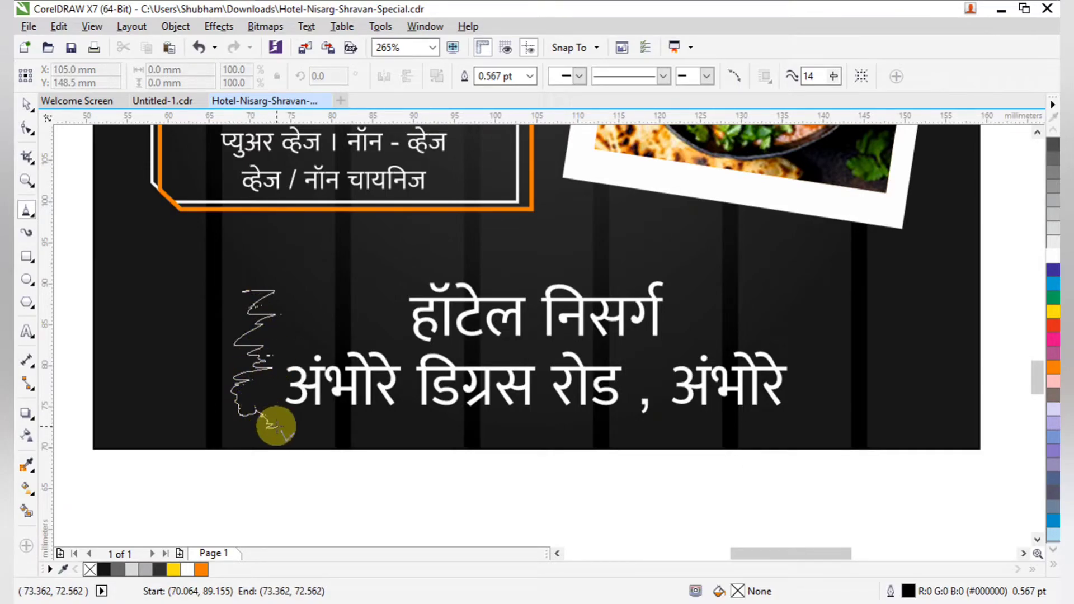
left_click(825, 426)
mouse_move(829, 425)
left_mouse_down()
mouse_move(822, 403)
mouse_move(839, 390)
mouse_move(817, 378)
mouse_move(839, 364)
mouse_move(842, 347)
mouse_move(798, 331)
mouse_move(809, 320)
mouse_move(793, 301)
mouse_move(814, 287)
mouse_move(787, 285)
mouse_move(803, 273)
mouse_move(787, 268)
mouse_move(810, 268)
mouse_move(797, 260)
mouse_move(250, 289)
left_mouse_up()
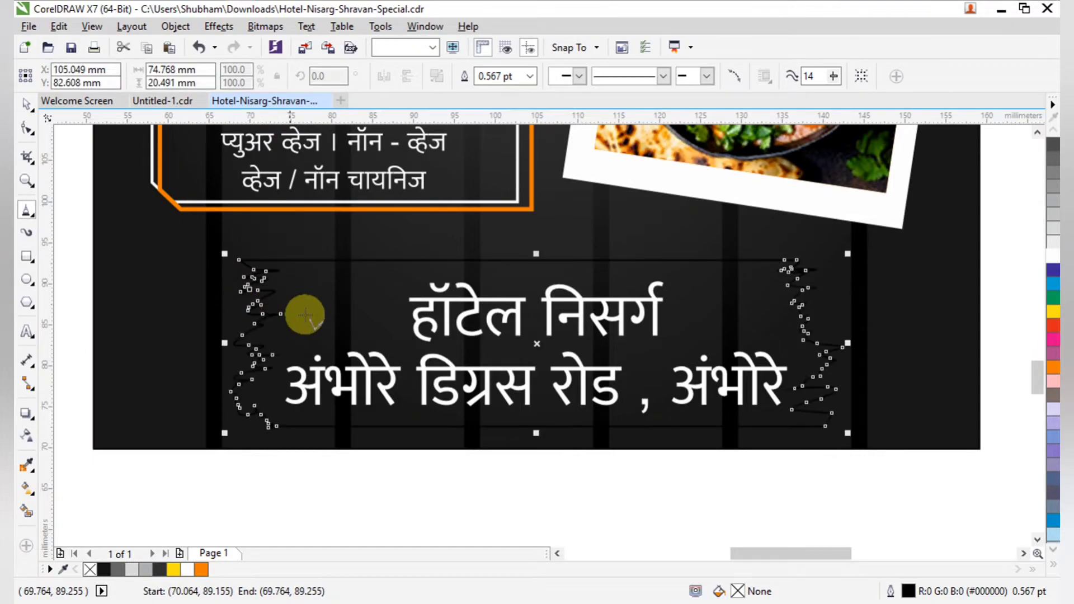
- Fill the ragged shape with yellow, without an outline, and place it behind the hotel name and address text
left_click(25, 104)
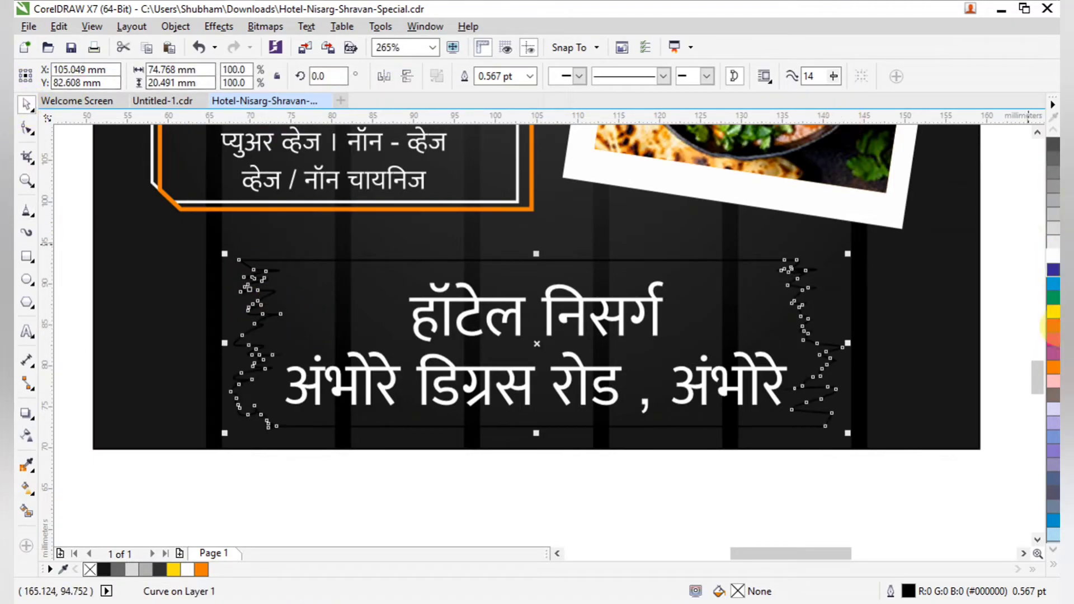
left_click(1054, 312)
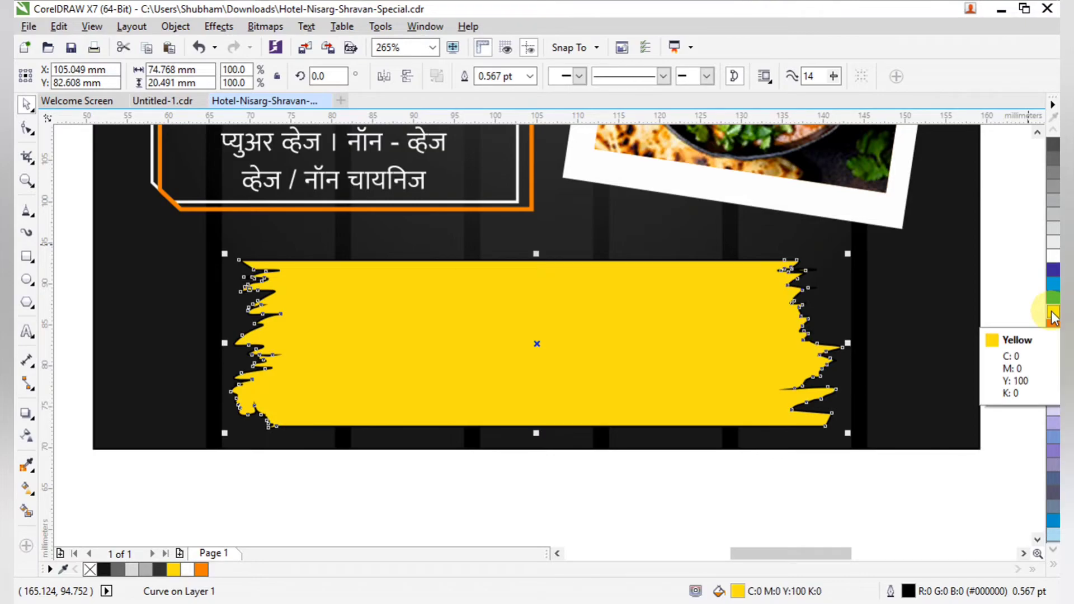
key("ctrl+Page_Down")
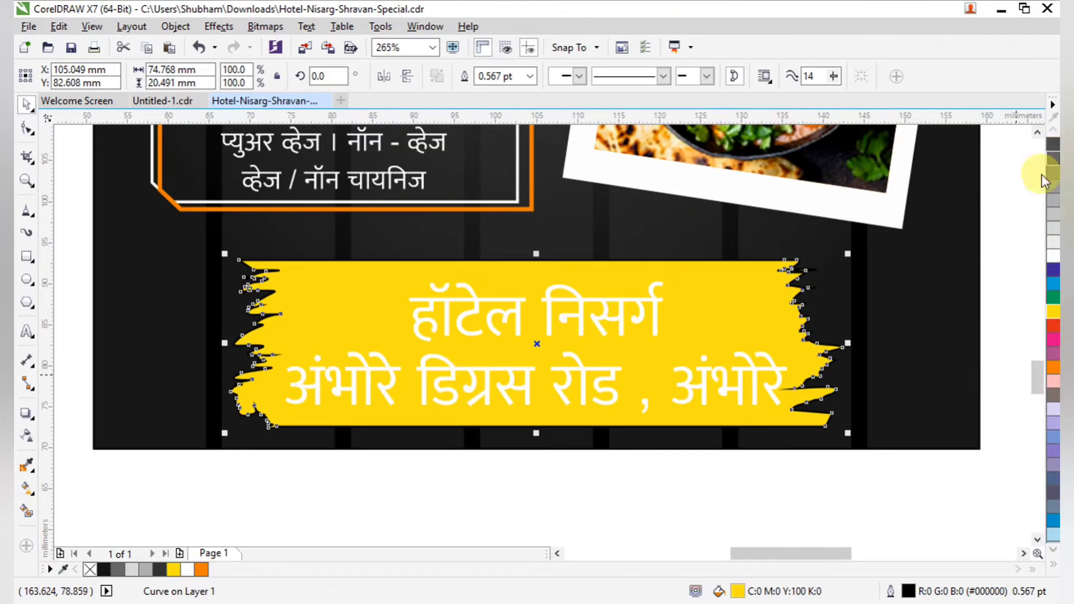
- Try magenta and red fills on the hotel name and address text, leaving it red
left_click(365, 511)
left_click(597, 376)
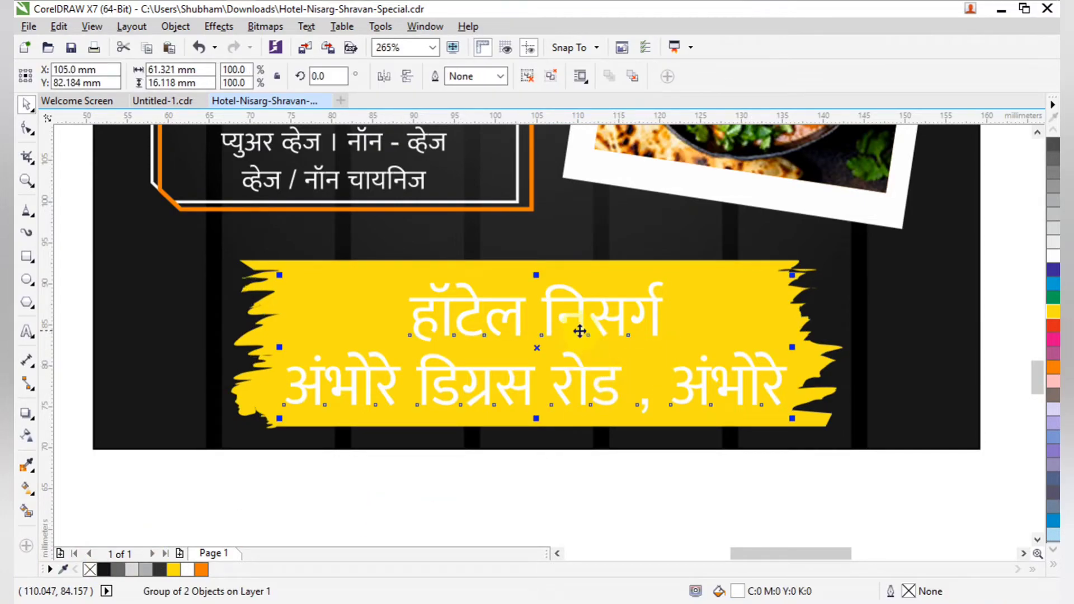
left_click(1056, 343)
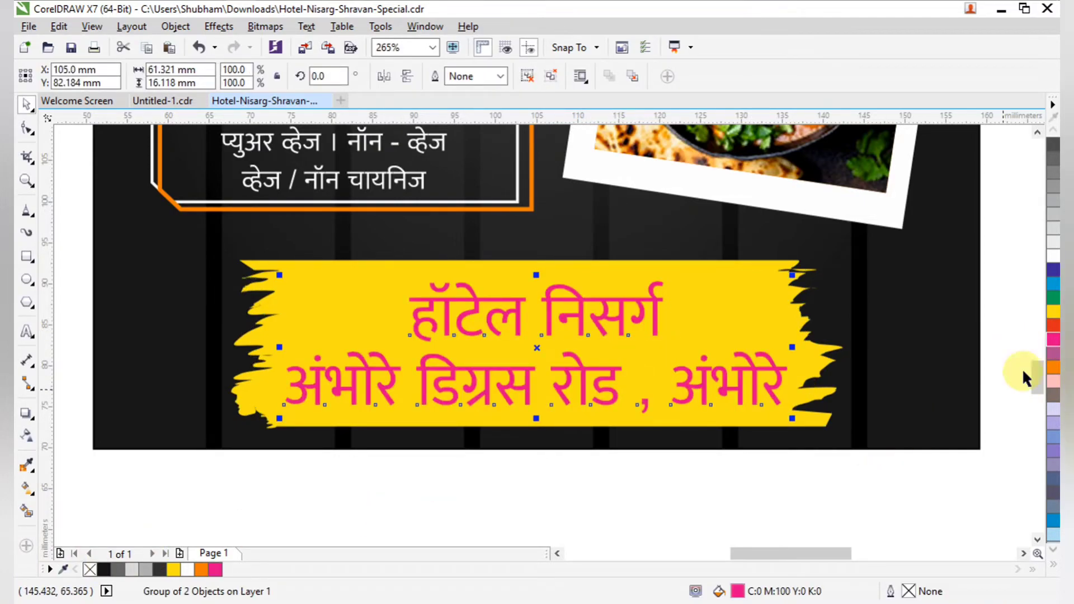
left_click(1055, 327)
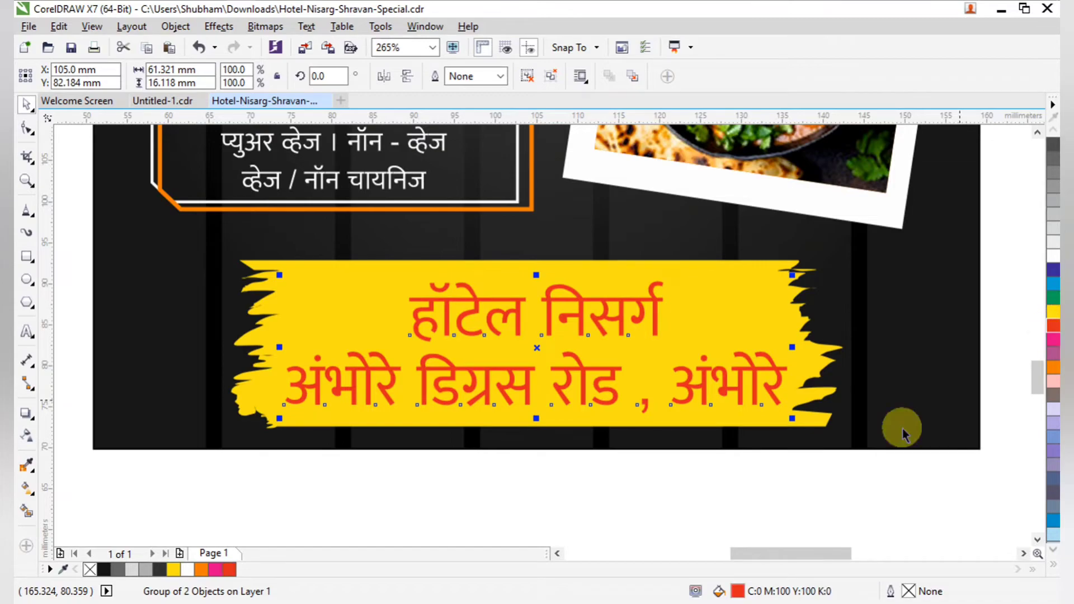
- Change the ragged shape's fill behind the hotel name and address to white
left_click(830, 472)
left_click(836, 350)
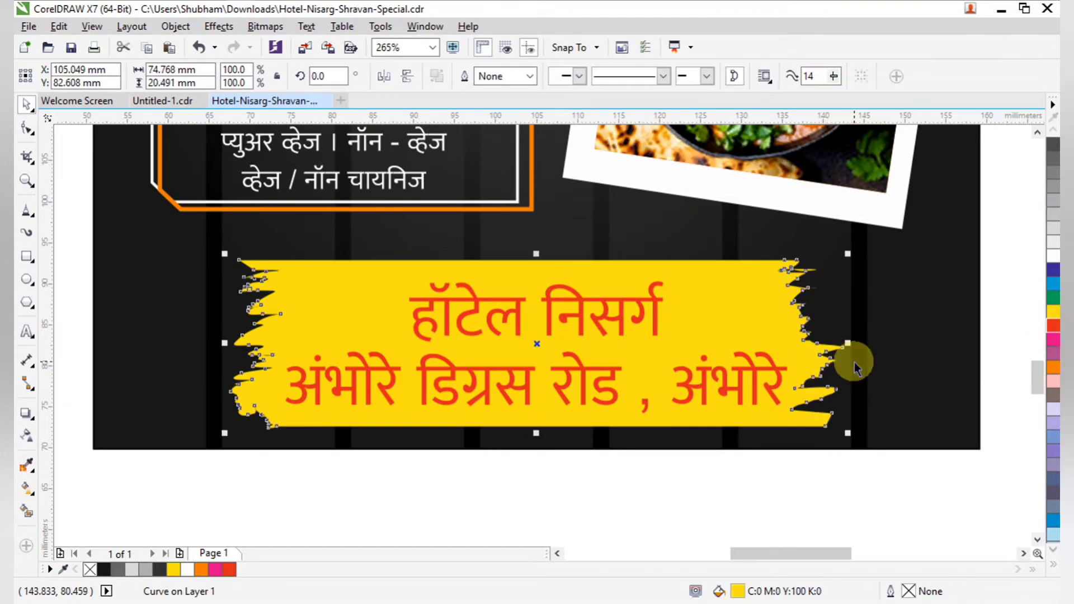
left_click(1053, 564)
left_click(994, 284)
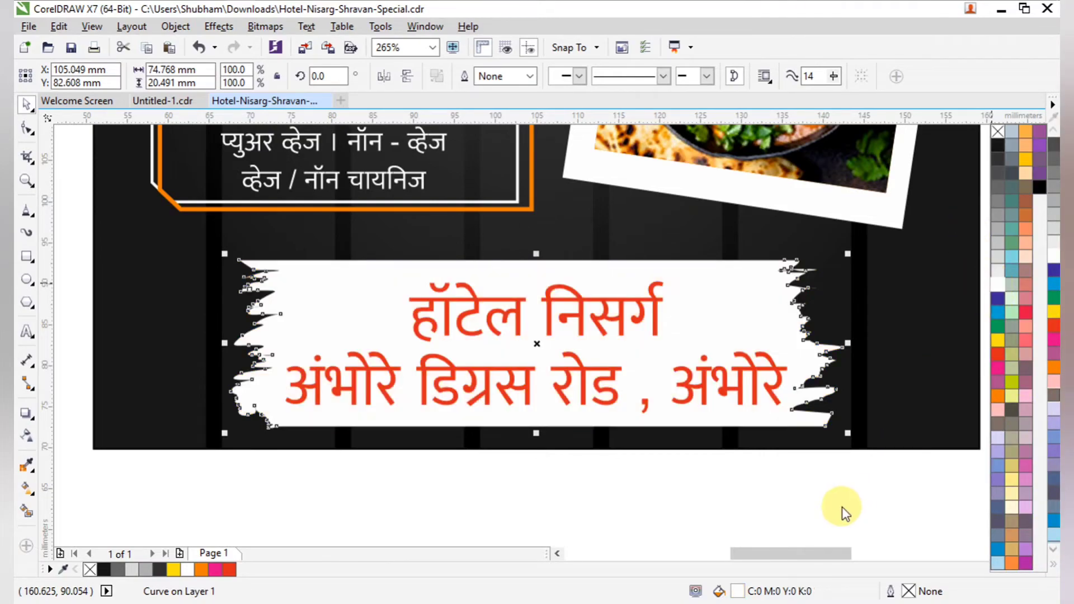
- Try pinkish red, black, magenta and orange fills on the hotel name and address text, finishing with Deep Yellow
left_click(762, 369)
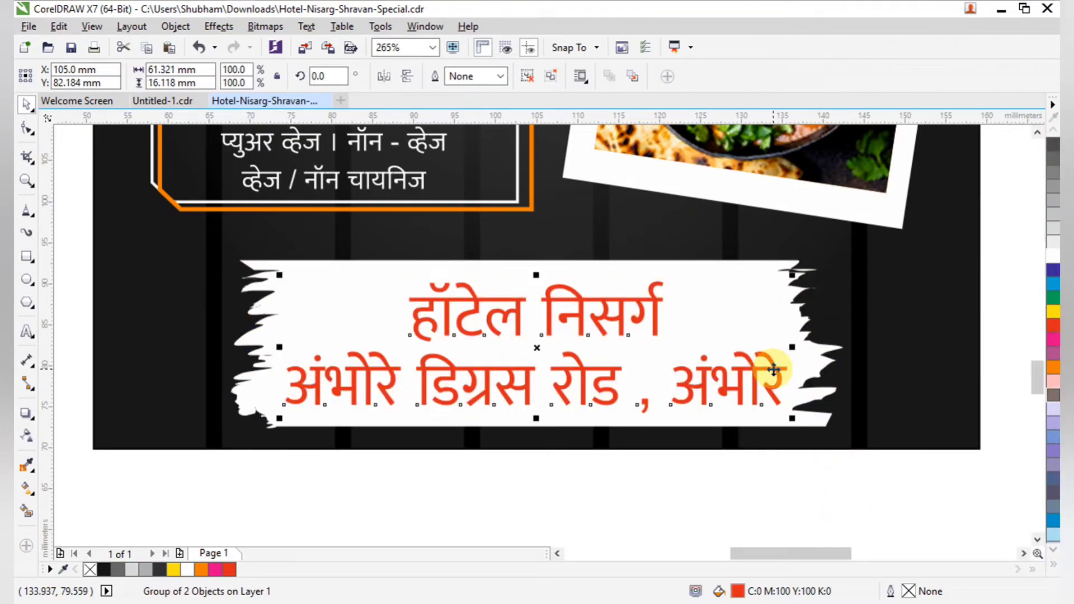
left_click(1053, 568)
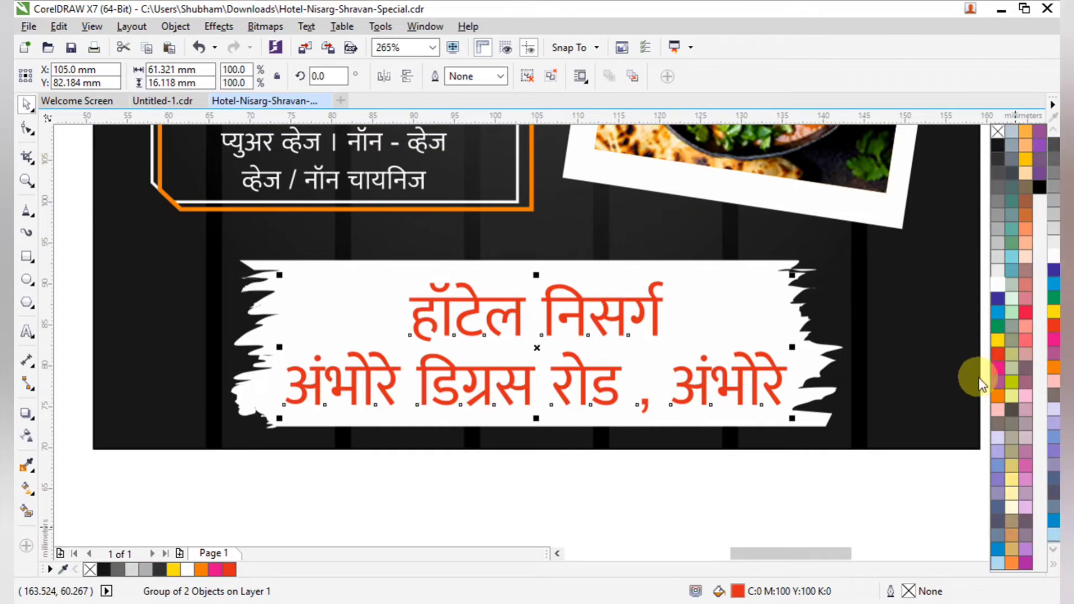
left_click(1022, 313)
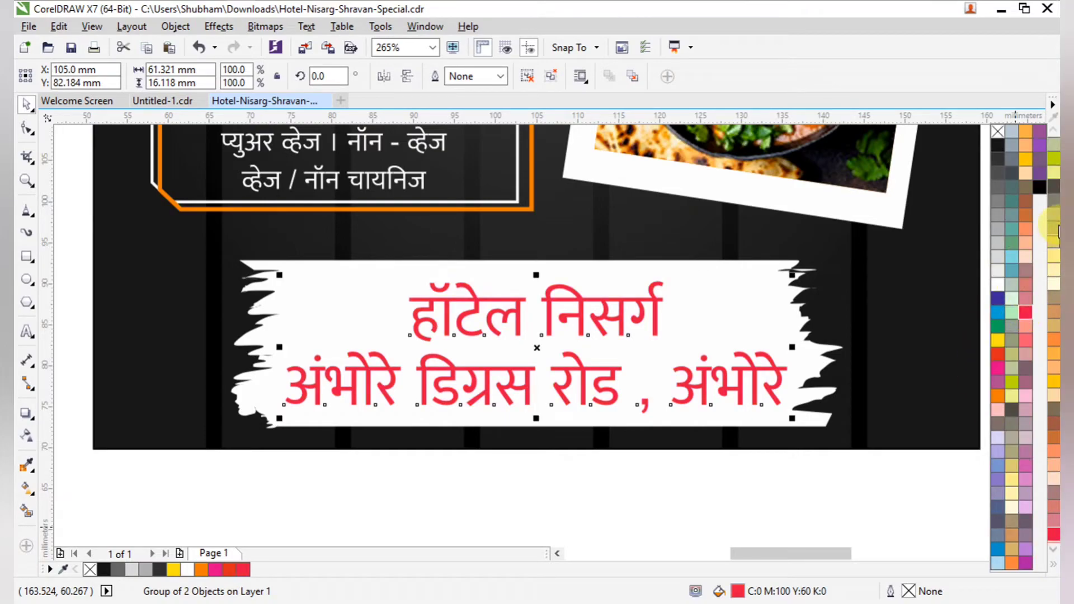
left_click(1041, 186)
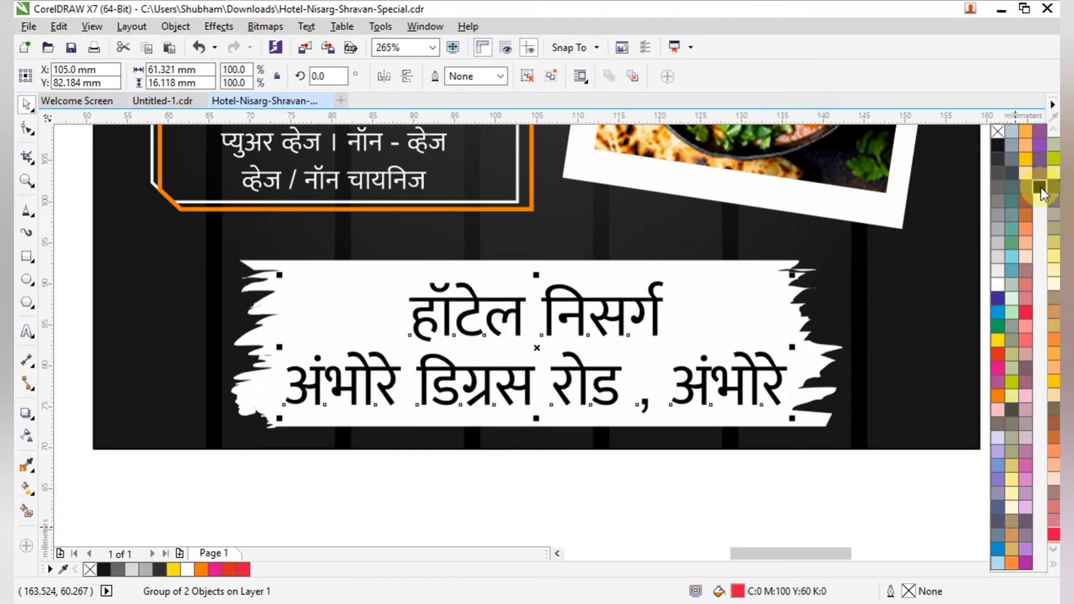
left_click(1025, 159)
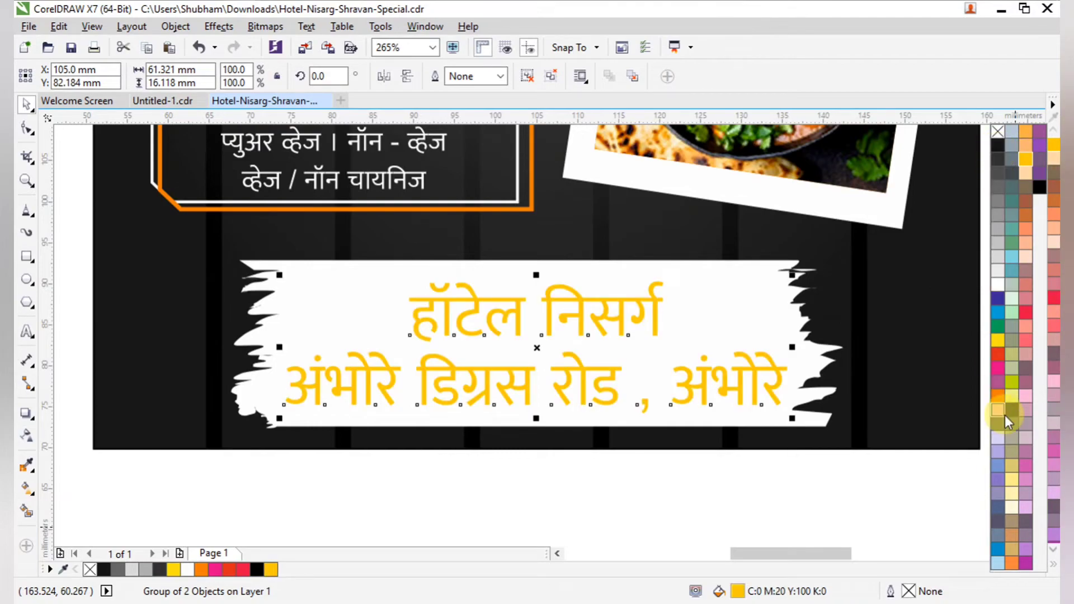
left_click(999, 365)
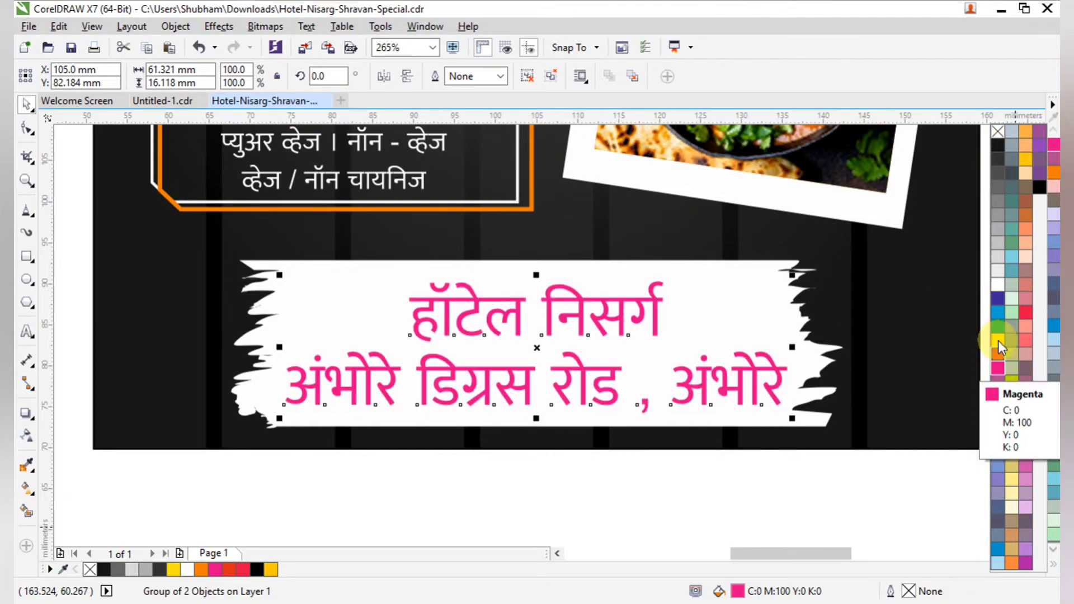
left_click(1025, 162)
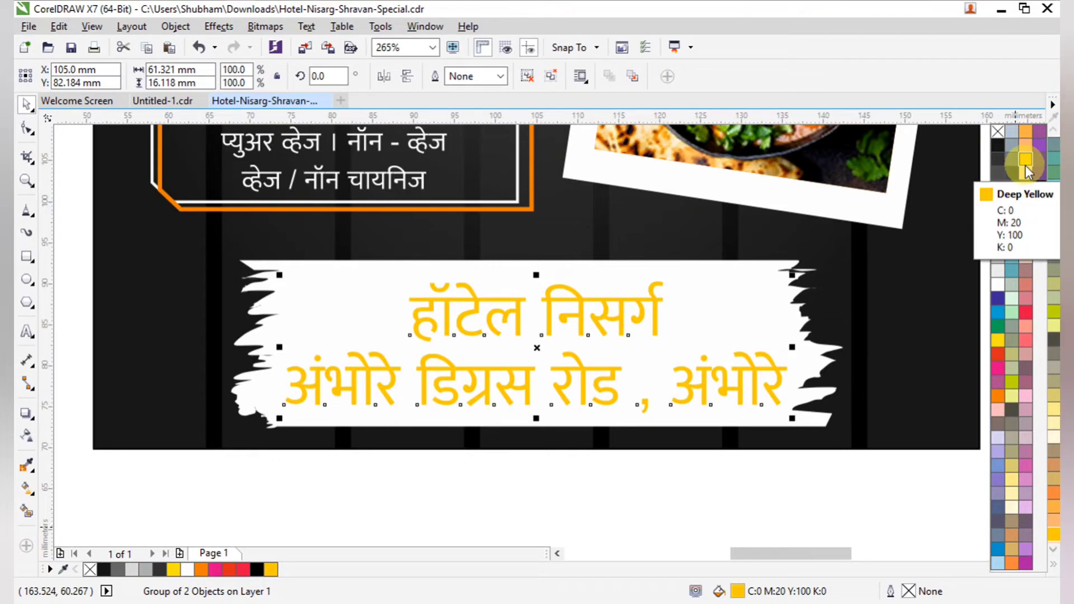
left_click(1027, 139)
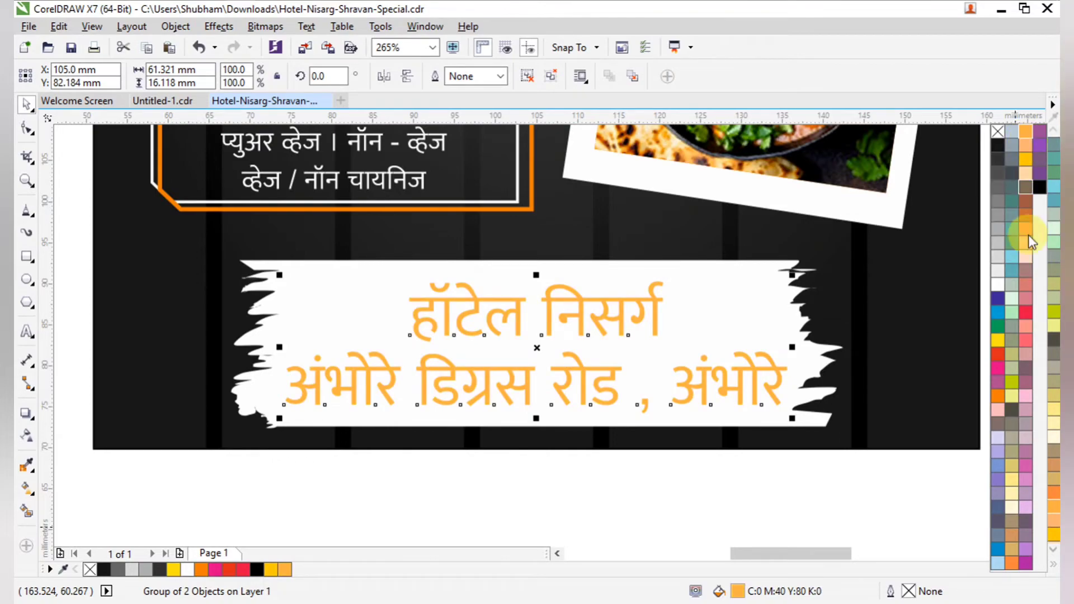
left_click(1008, 563)
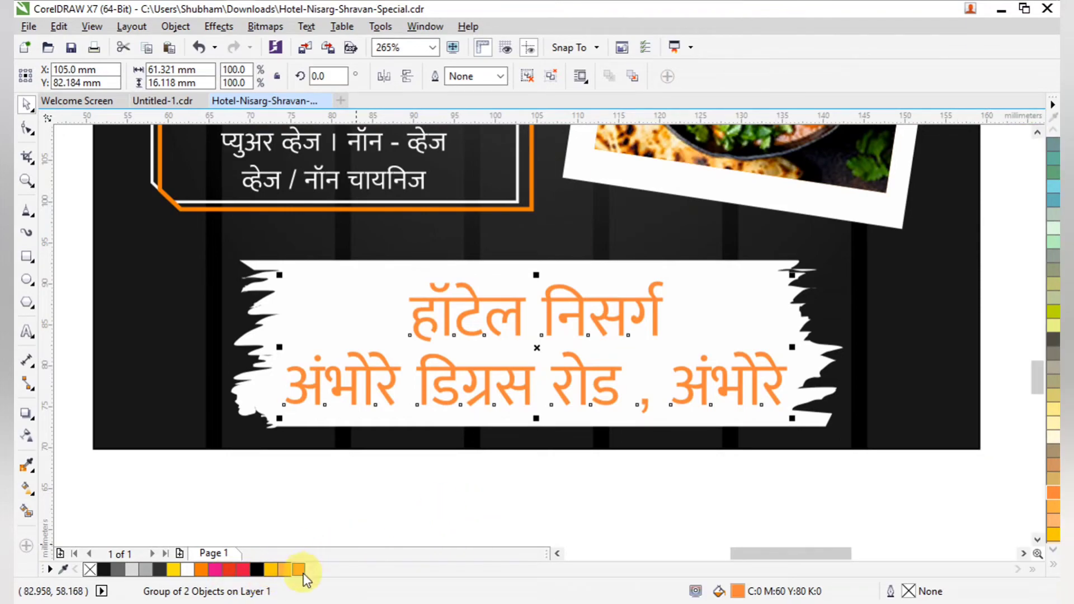
left_click(271, 569)
left_click(479, 465)
- Fill the ragged shape behind the hotel text with light peach (C:0 M:20 Y:40 K:0)
scroll(504, 453, "down", 4)
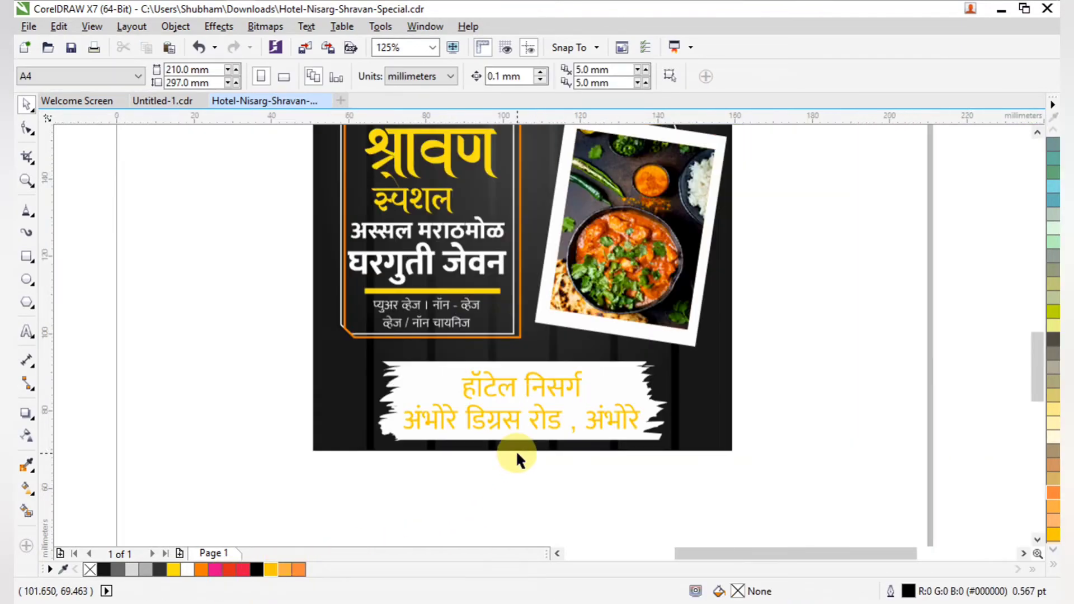
scroll(607, 433, "up", 4)
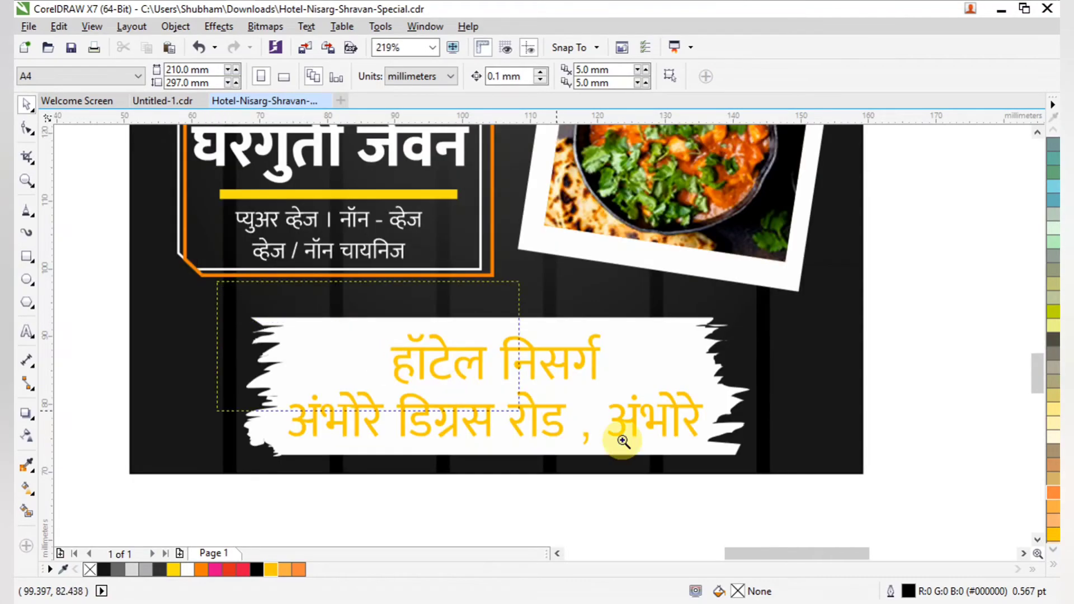
scroll(808, 491, "up", 2)
left_click(822, 342)
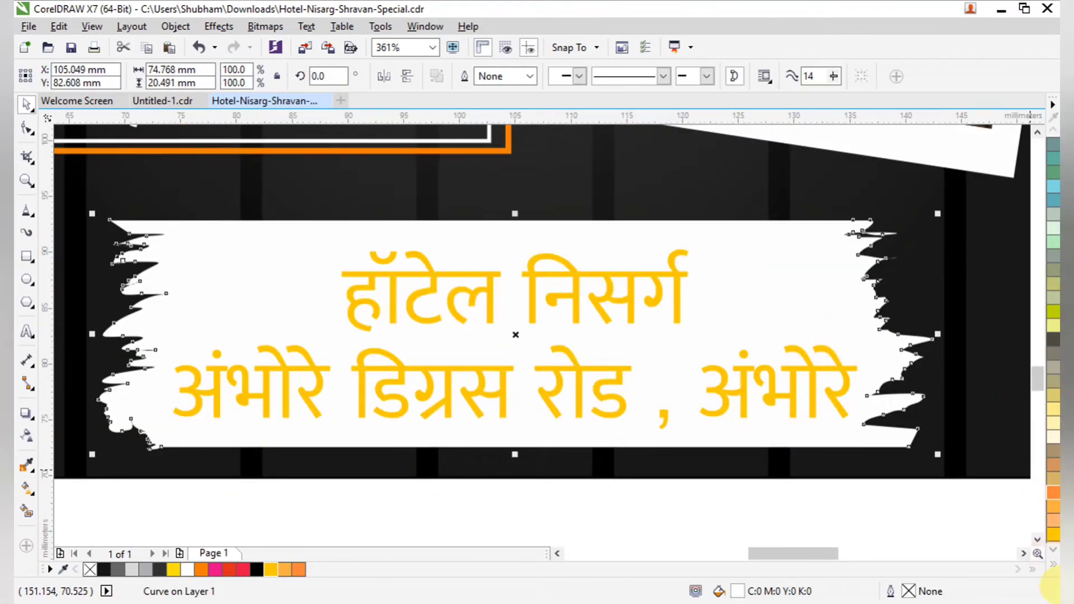
left_click(1053, 563)
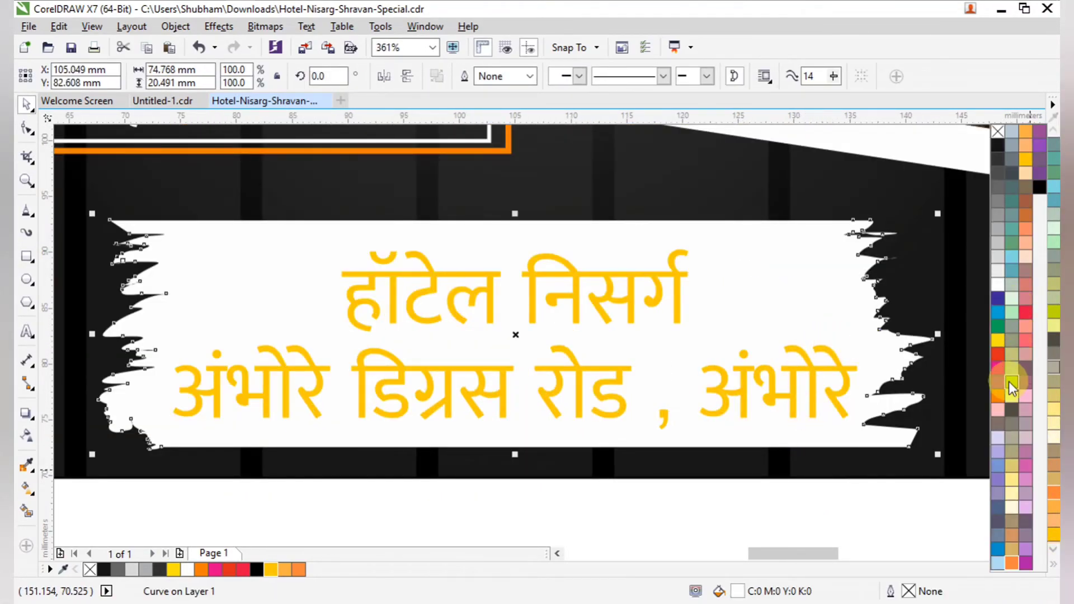
left_click(1028, 170)
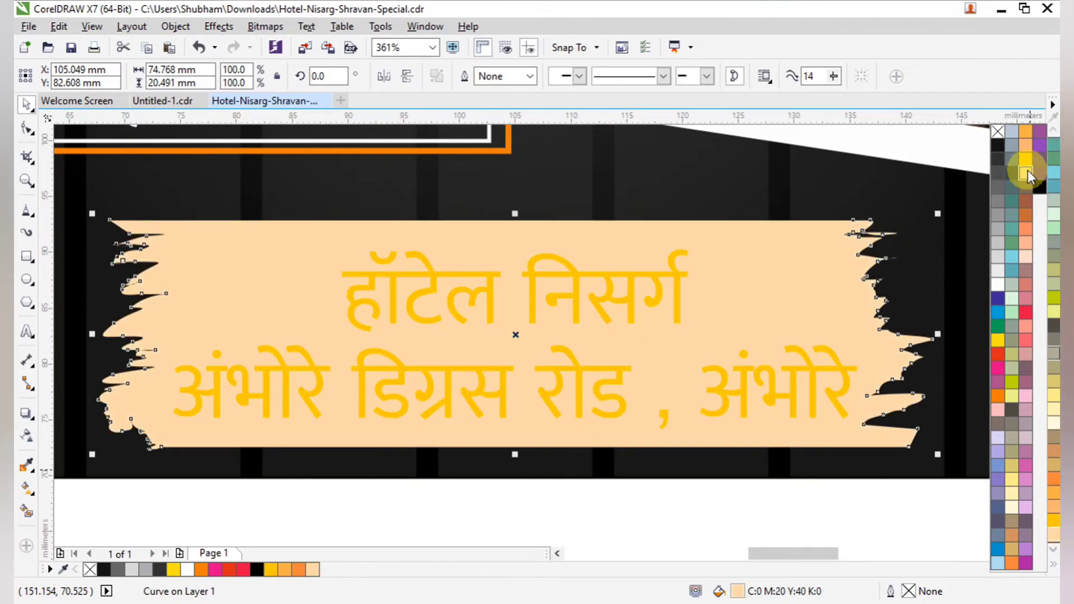
- Fill the hotel name and address text group with red
left_click(799, 386)
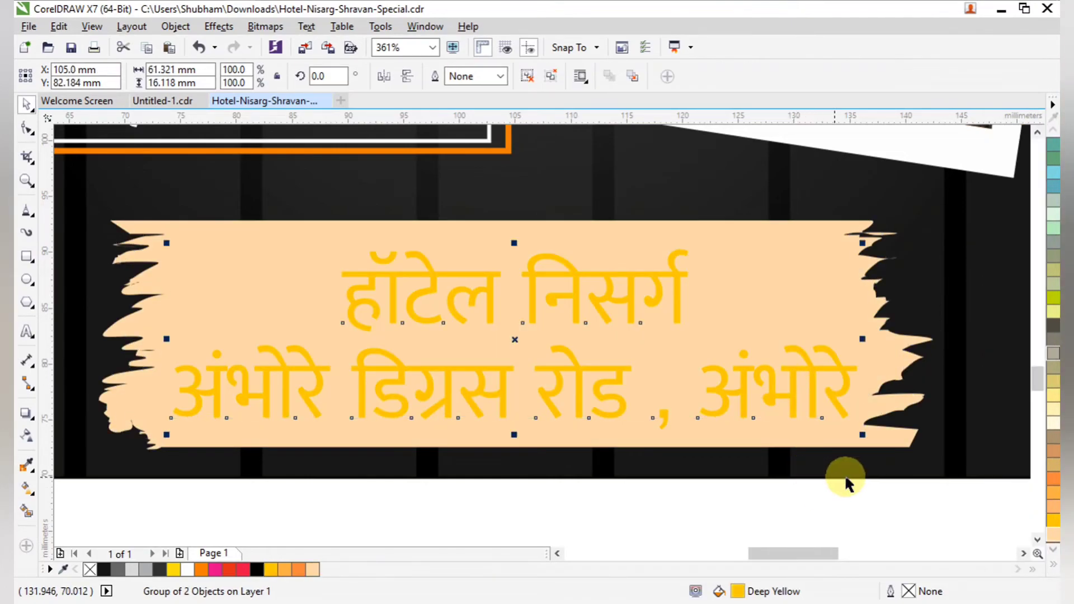
left_click(1053, 565)
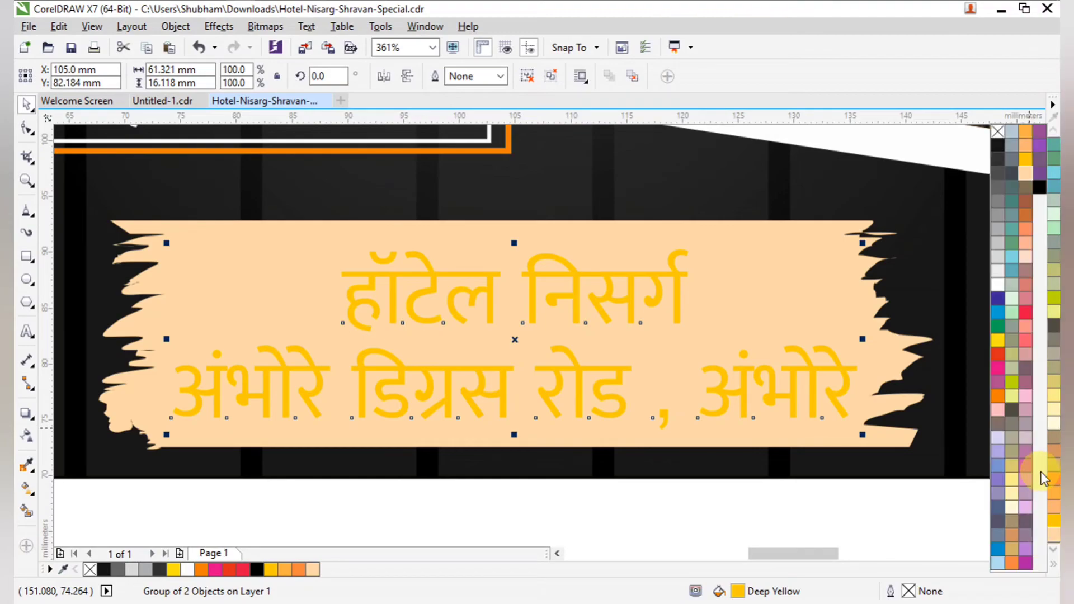
left_click(998, 366)
left_click(800, 464)
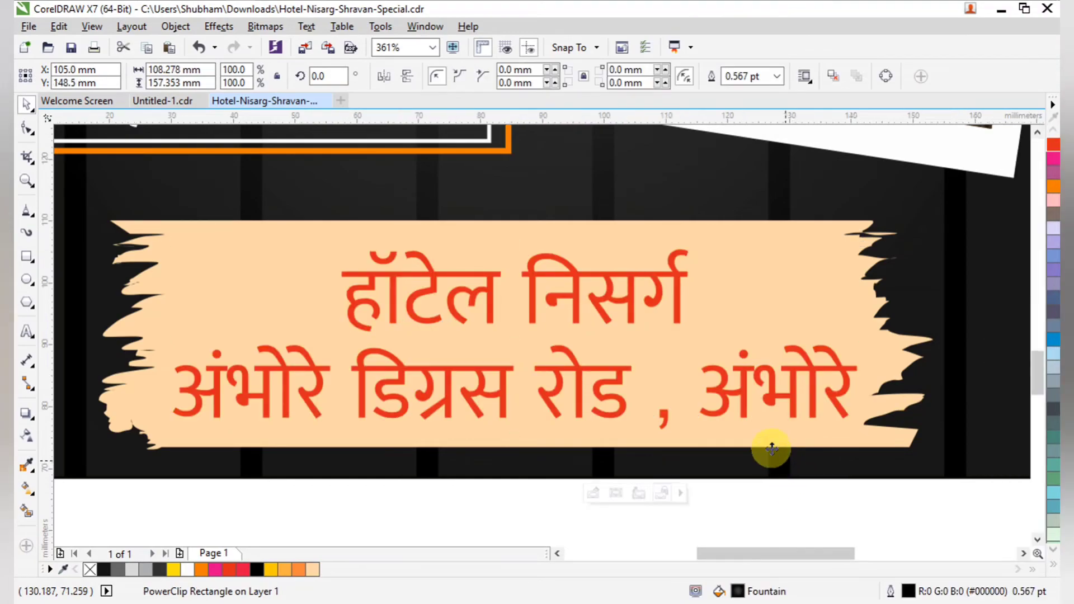
- Duplicate the peach ragged shape in place, stretching the copy horizontally from its centre to 103% (77.023 mm wide)
scroll(784, 461, "down", 1)
left_click(824, 490)
key("F2")
left_click_drag(342, 310, 929, 481)
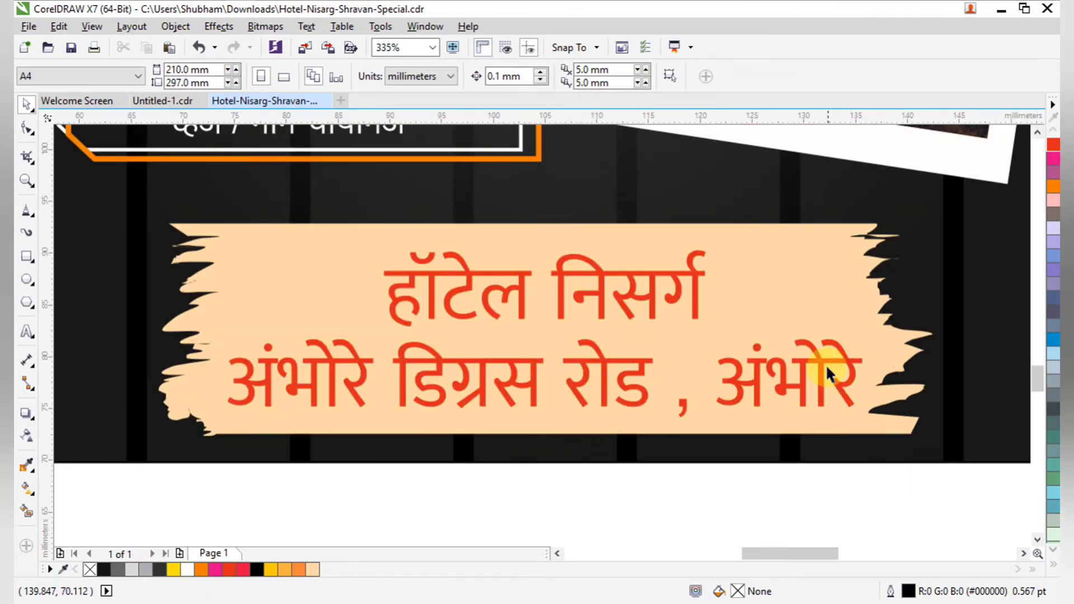
left_click(809, 328)
left_click_drag(937, 329, 952, 331)
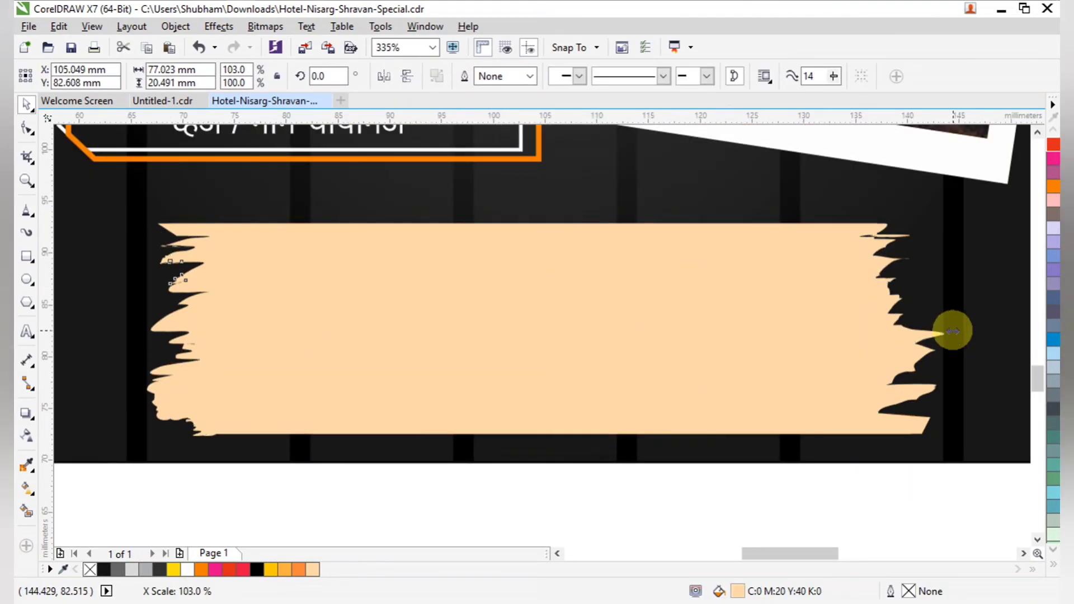
- Give the wider copy a yellow fill and yellow hairline outline, and place it behind the peach shape and the text
left_click(1054, 566)
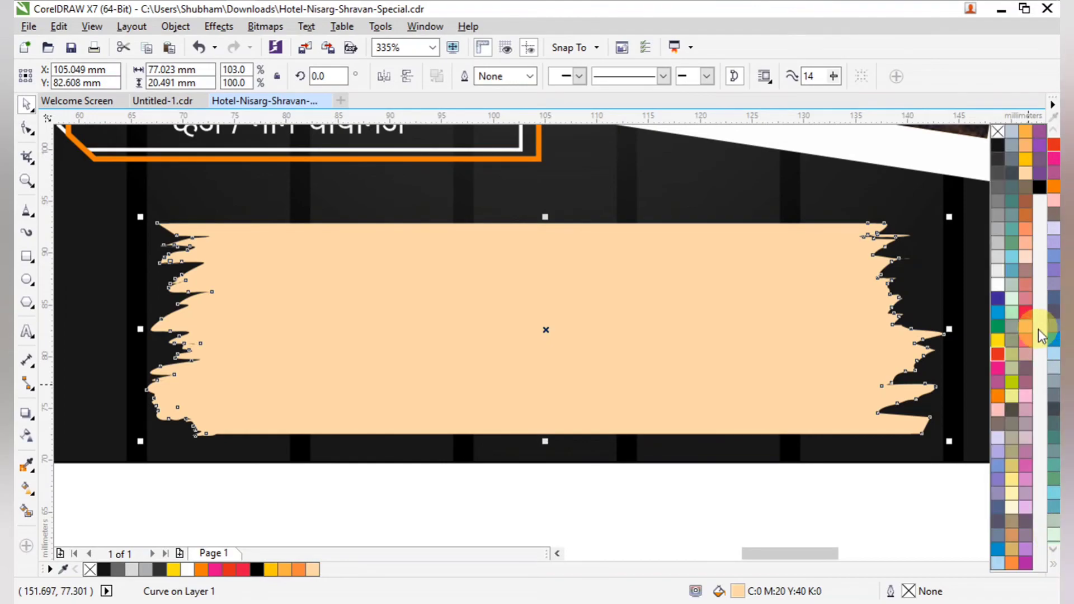
left_click(998, 342)
right_click(998, 341)
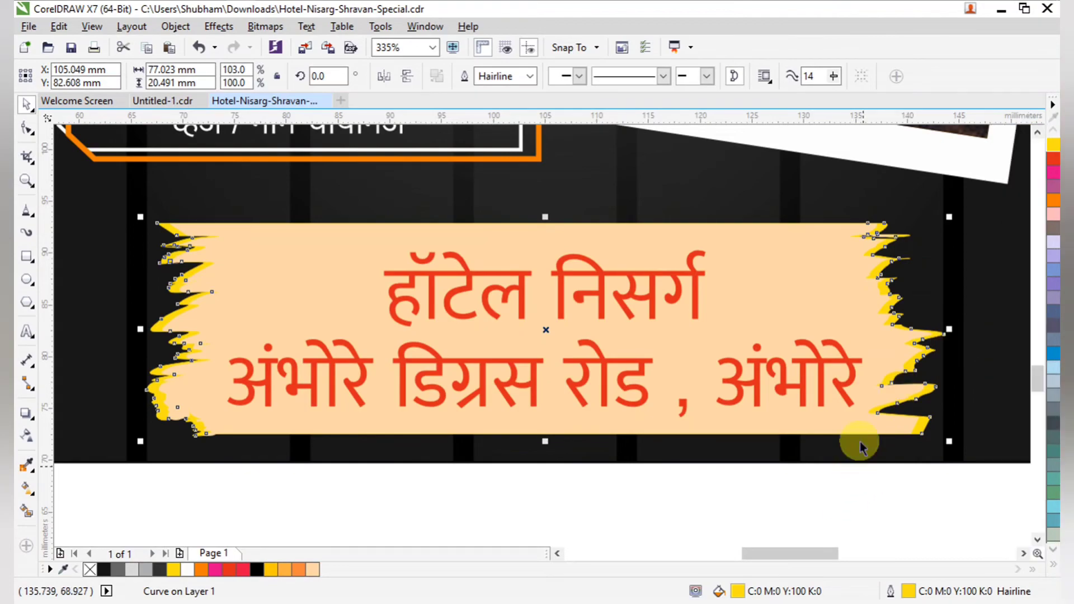
- Give the front peach ragged shape a light yellow fill and a matching light yellow outline
left_click(856, 416)
left_click(1053, 563)
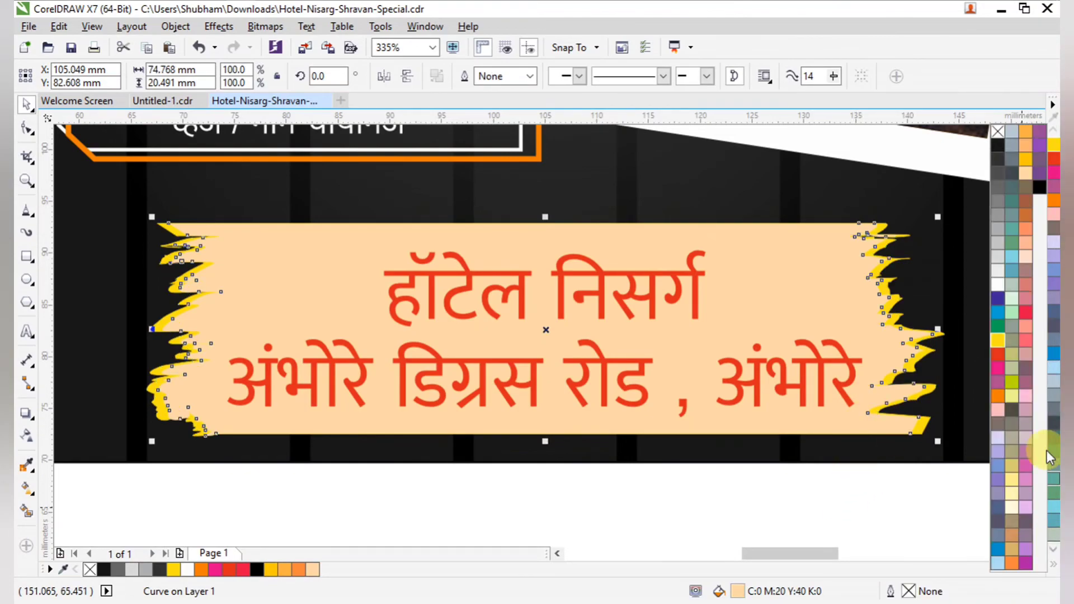
left_click(1008, 477)
right_click(1007, 475)
left_click(642, 470)
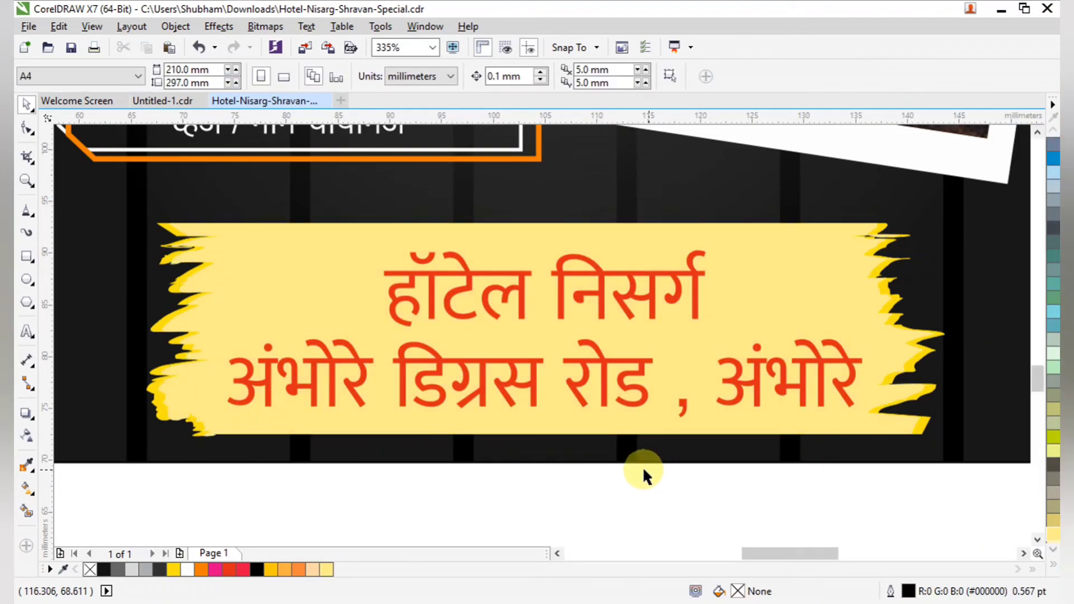
- Move the red hotel name and address group slightly up on the banner, to about Y 82.8 mm
scroll(643, 465, "down", 5)
key("F2")
left_click_drag(414, 340, 715, 477)
left_click_drag(838, 508, 985, 507)
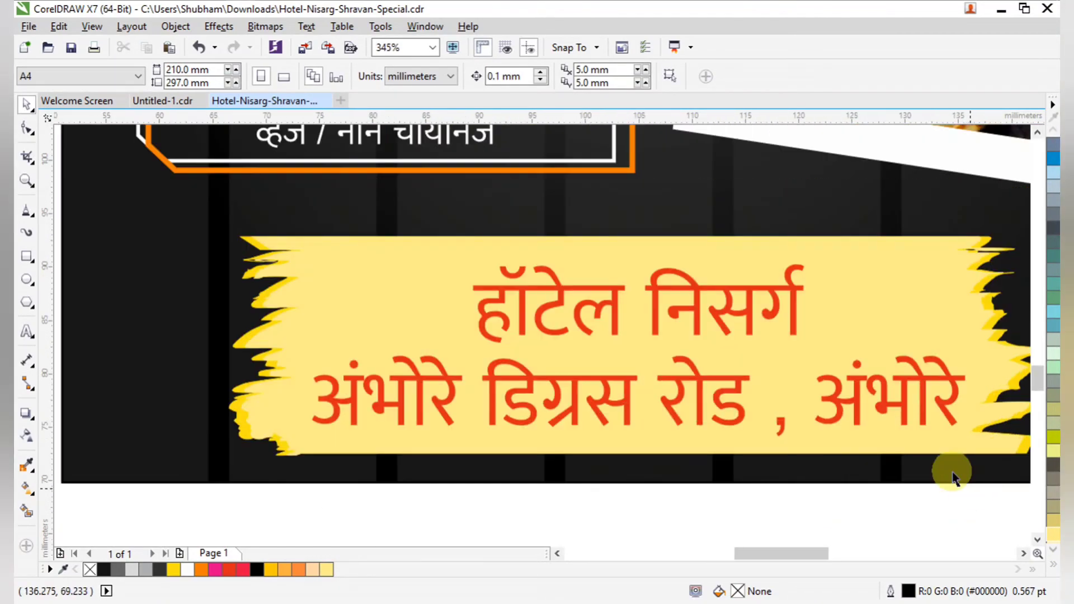
left_click_drag(718, 316, 718, 309)
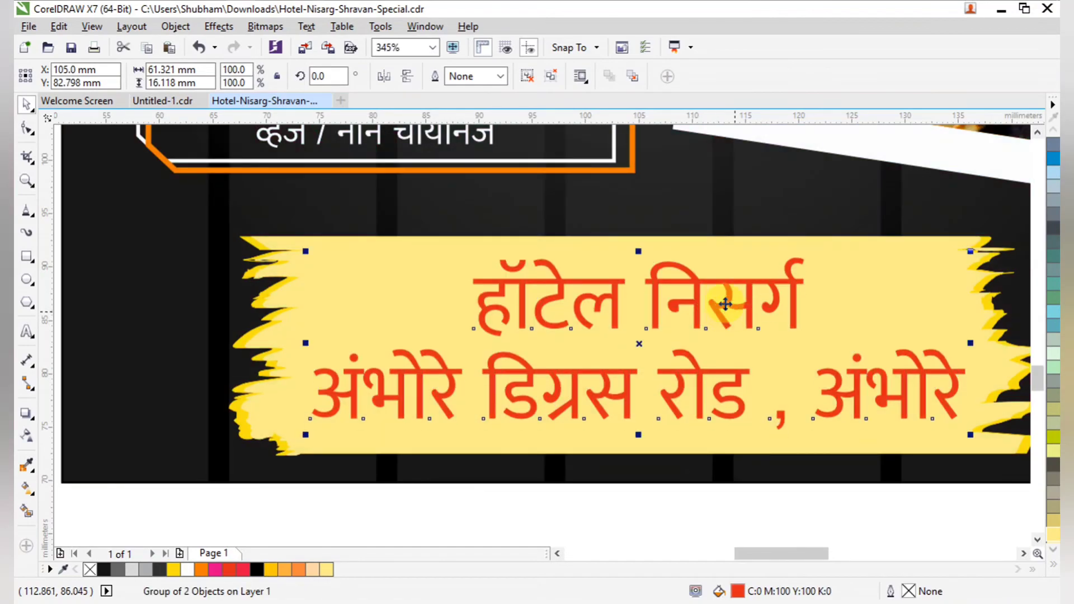
left_click(671, 489)
- Ungroup the hotel name and address lines and set both to the Mukta ExtraBold font
left_click(649, 313)
left_click(712, 377, "shift")
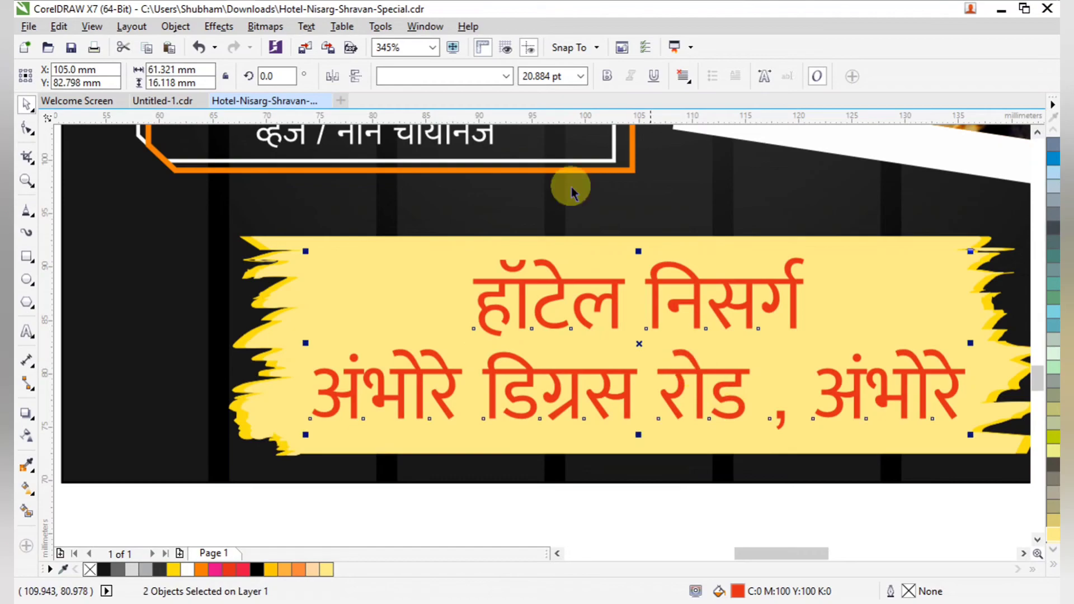
left_click(476, 76)
left_click(476, 116)
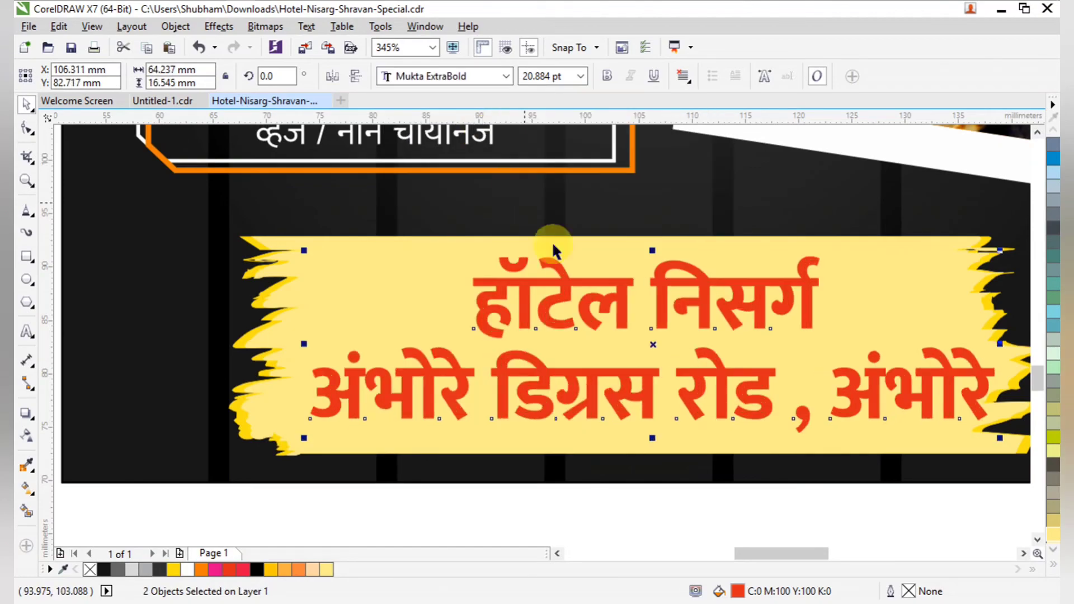
left_click(750, 481)
- Centre the address line horizontally on the light yellow ragged shape
left_click(685, 390)
scroll(863, 468, "up", 2)
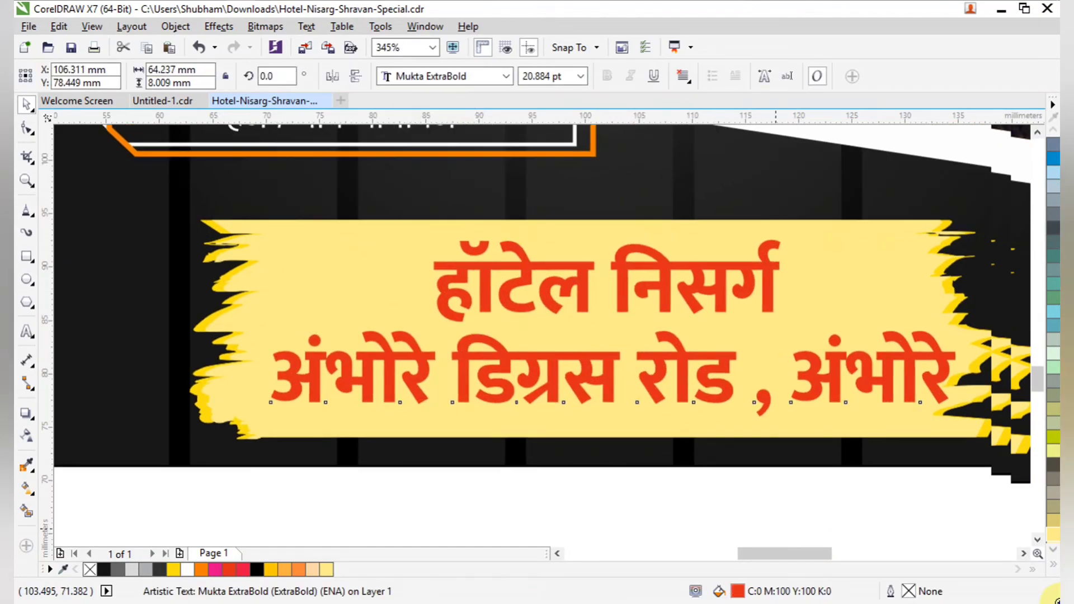
left_click(827, 362, "shift")
key("c")
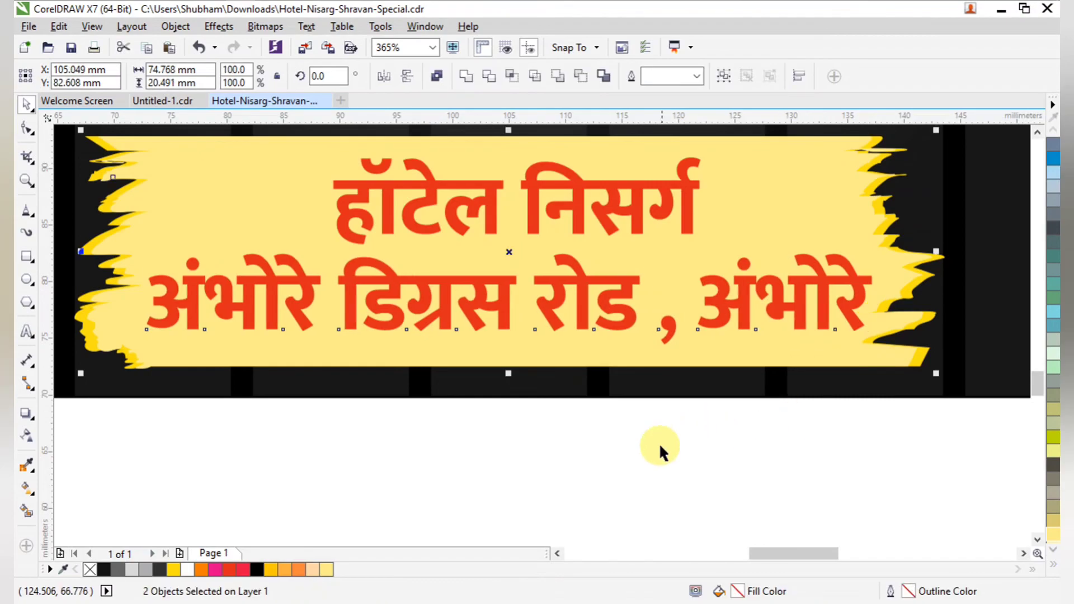
left_click(660, 450)
- Centre the hotel name line horizontally on the light yellow ragged shape and check the whole poster
left_click(662, 232)
left_click(814, 237, "shift")
key("c")
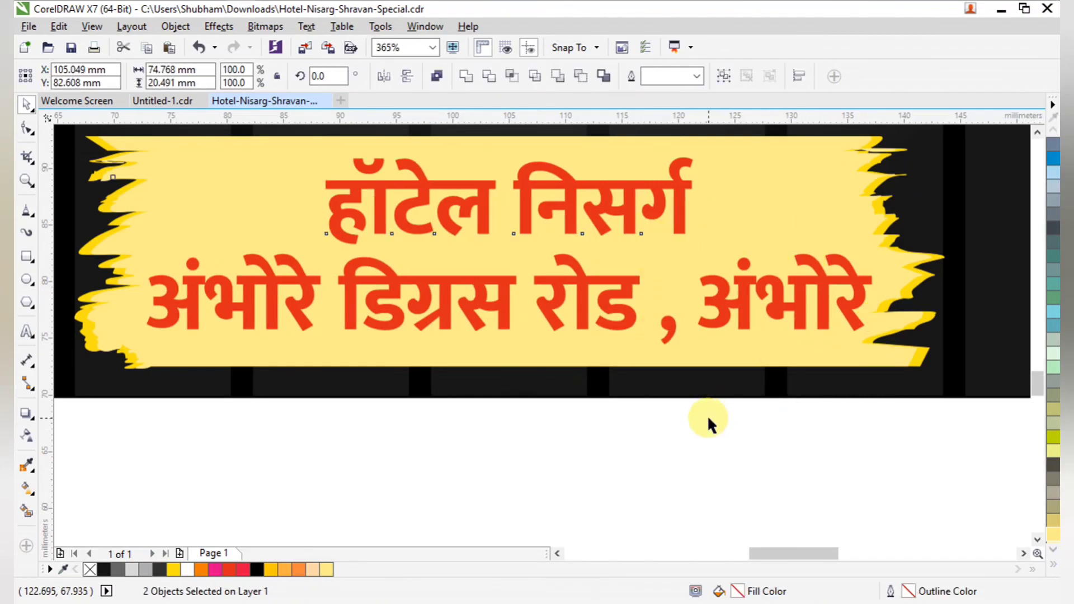
left_click(707, 414)
scroll(650, 416, "down", 3)
key("F2")
left_click_drag(539, 157, 713, 405)
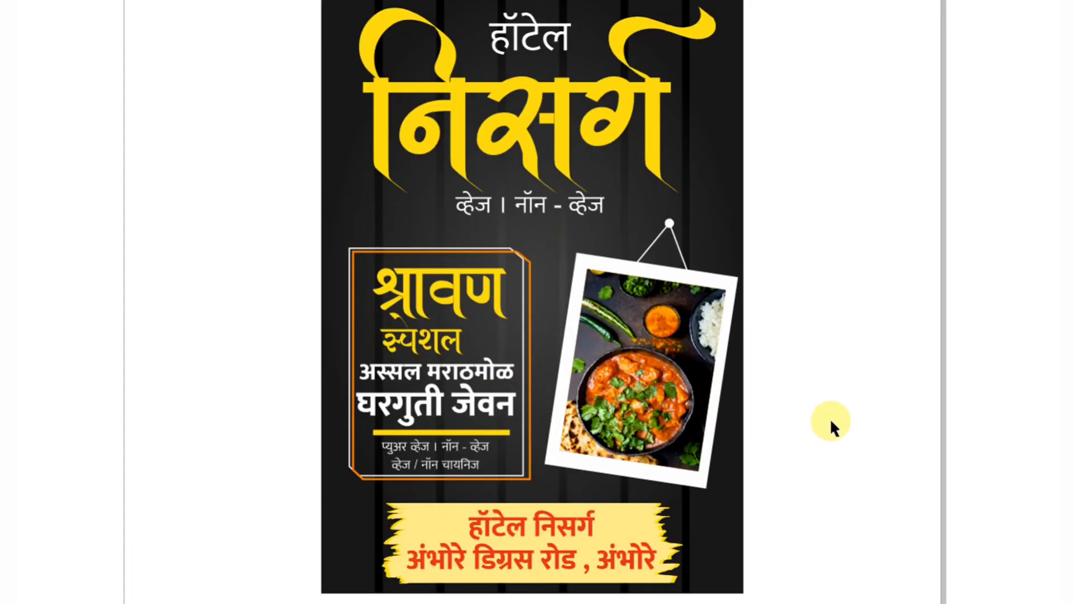